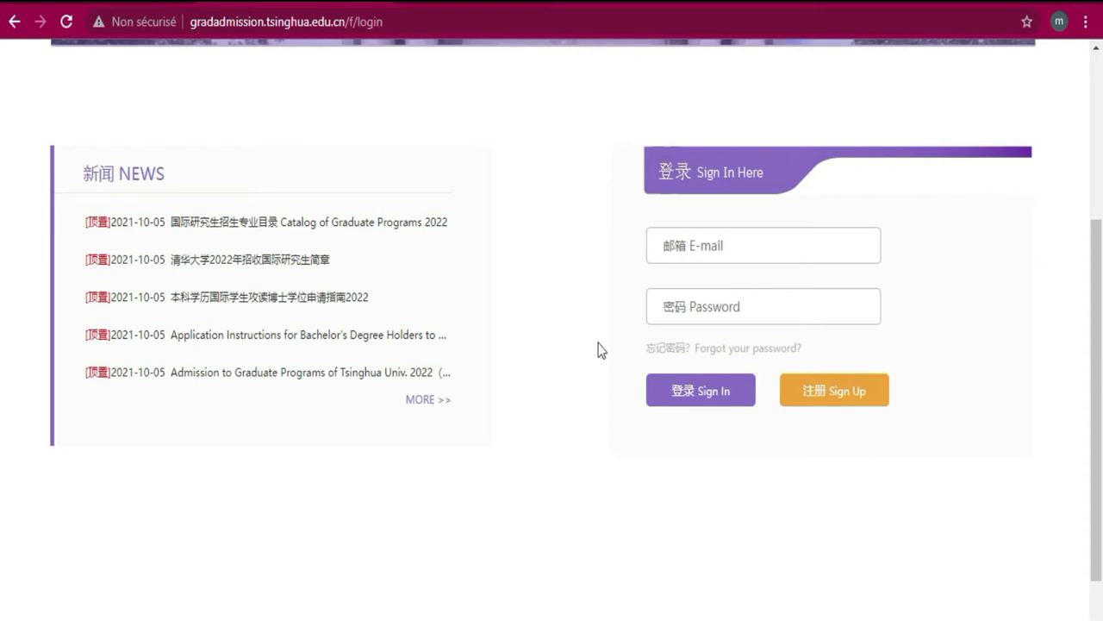
Step: Open the sign-up form for a new graduate admission account
left_click(735, 250)
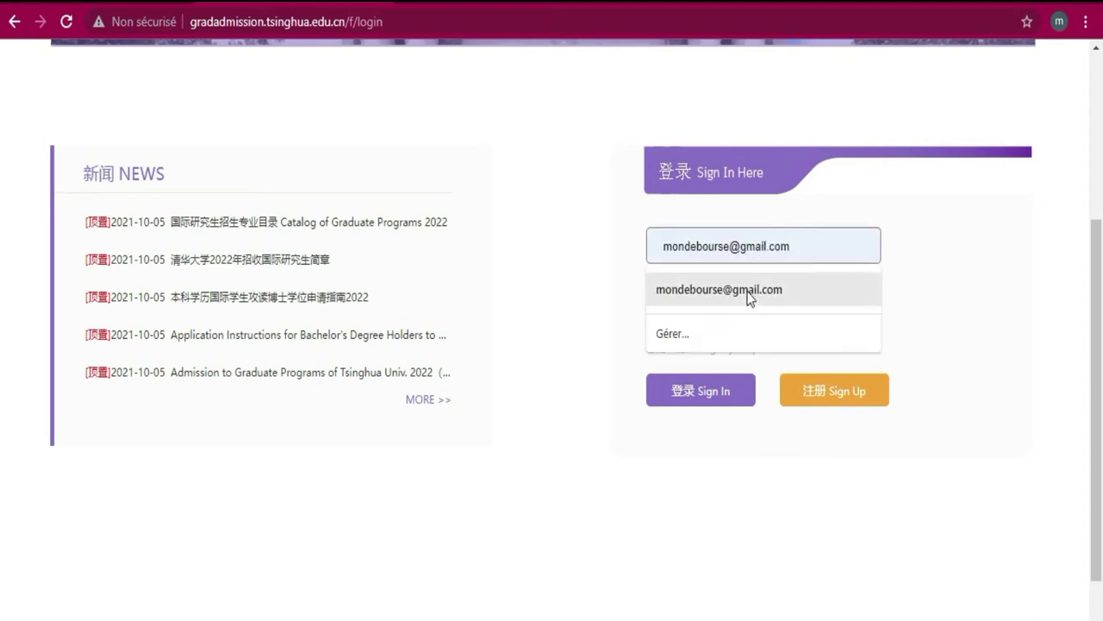
left_click(579, 250)
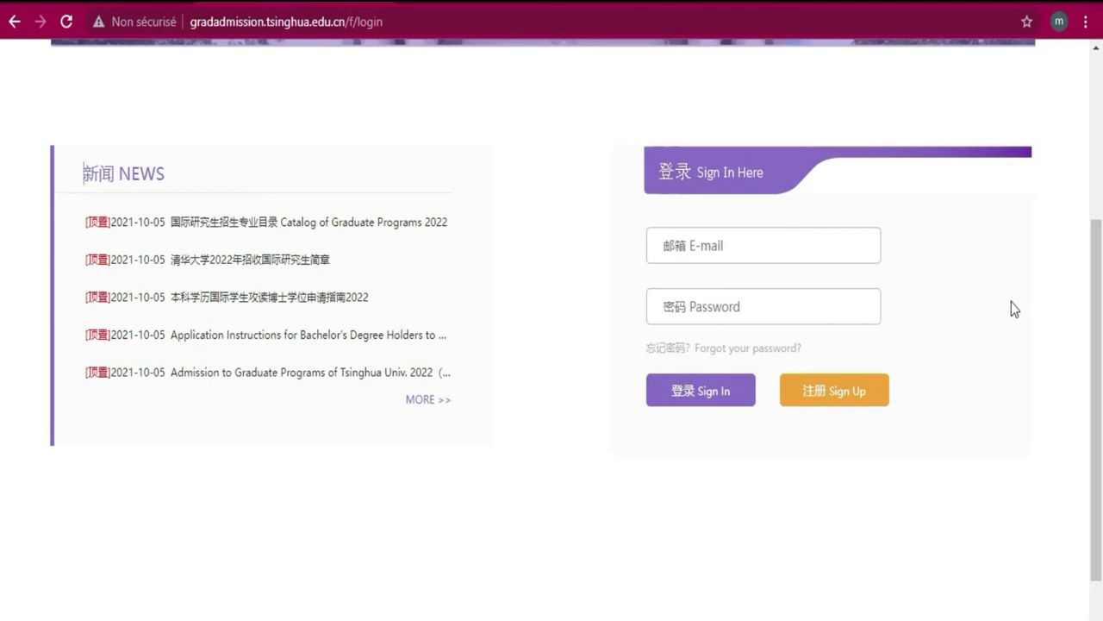
left_click(872, 398)
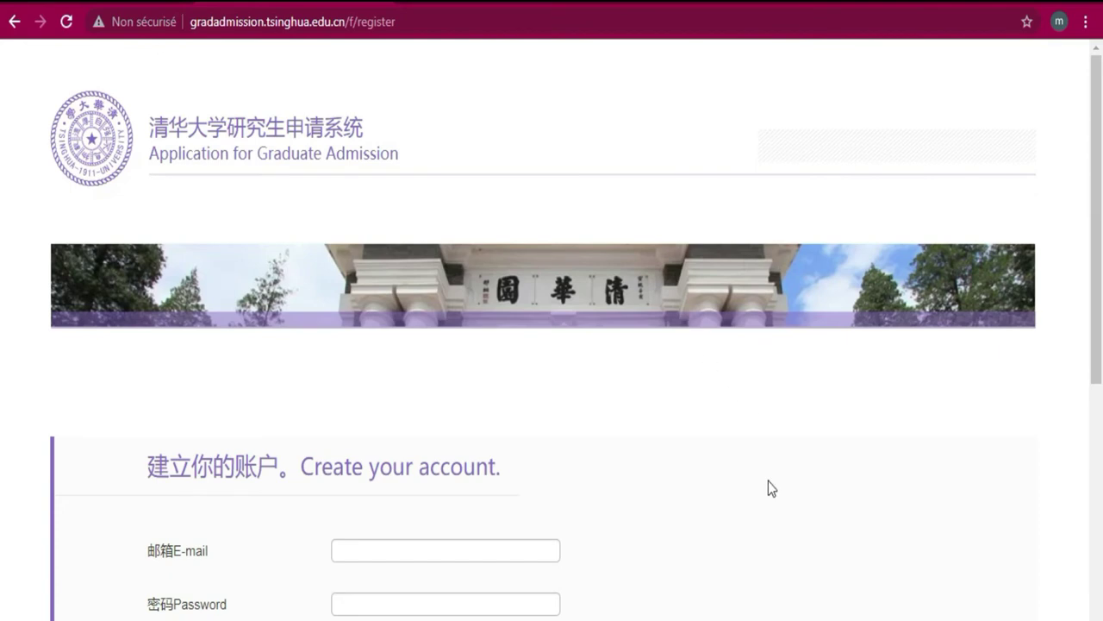
Step: Fill in the E-mail field of the account creation form with the saved e-mail address
scroll(768, 481, "down", 5)
scroll(795, 379, "up", 3)
scroll(795, 383, "down", 2)
scroll(795, 383, "down", 1)
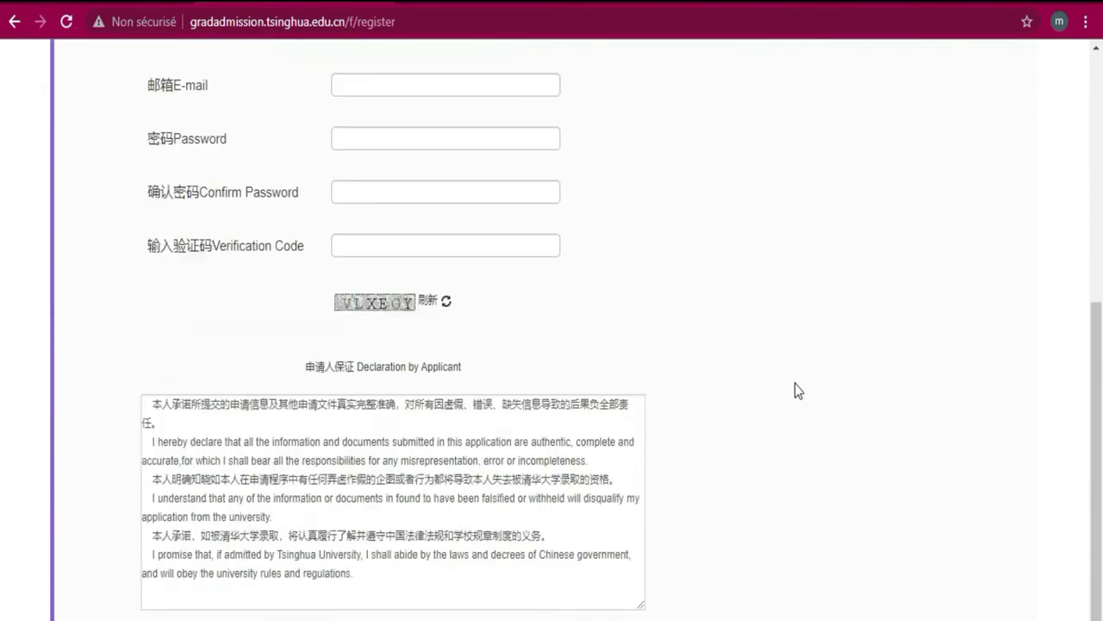
scroll(795, 384, "up", 3)
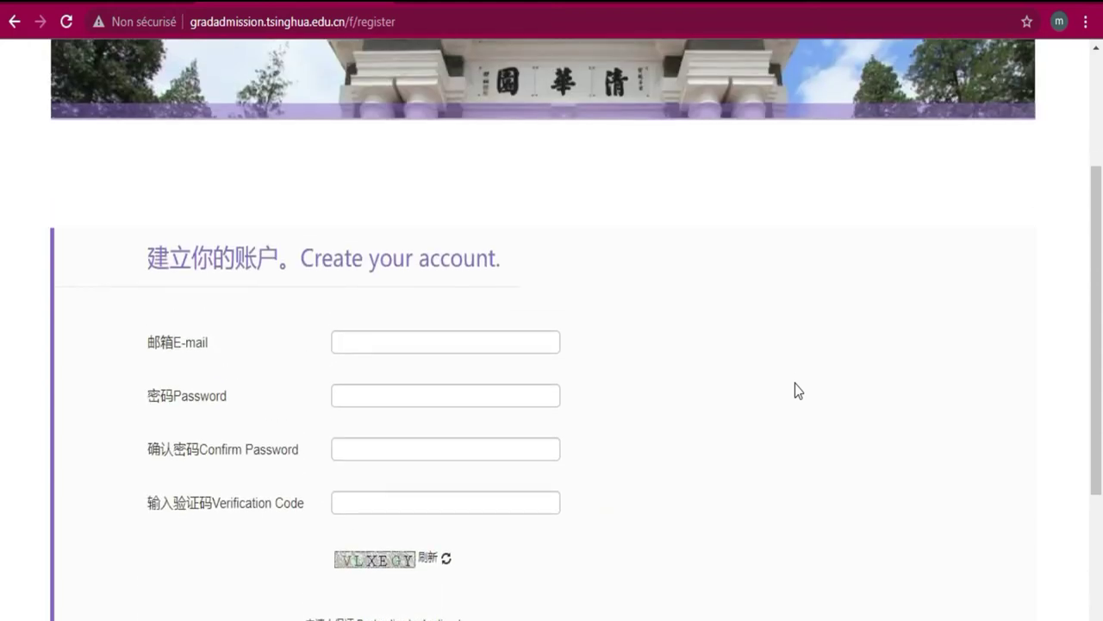
scroll(794, 384, "down", 1)
scroll(795, 384, "down", 1)
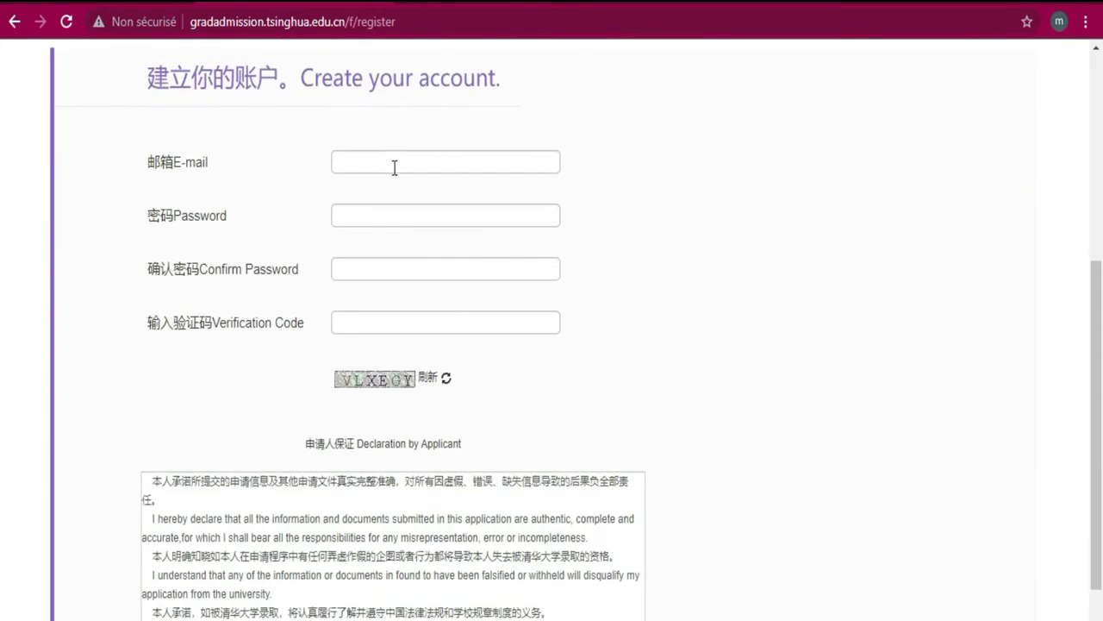
left_click(466, 162)
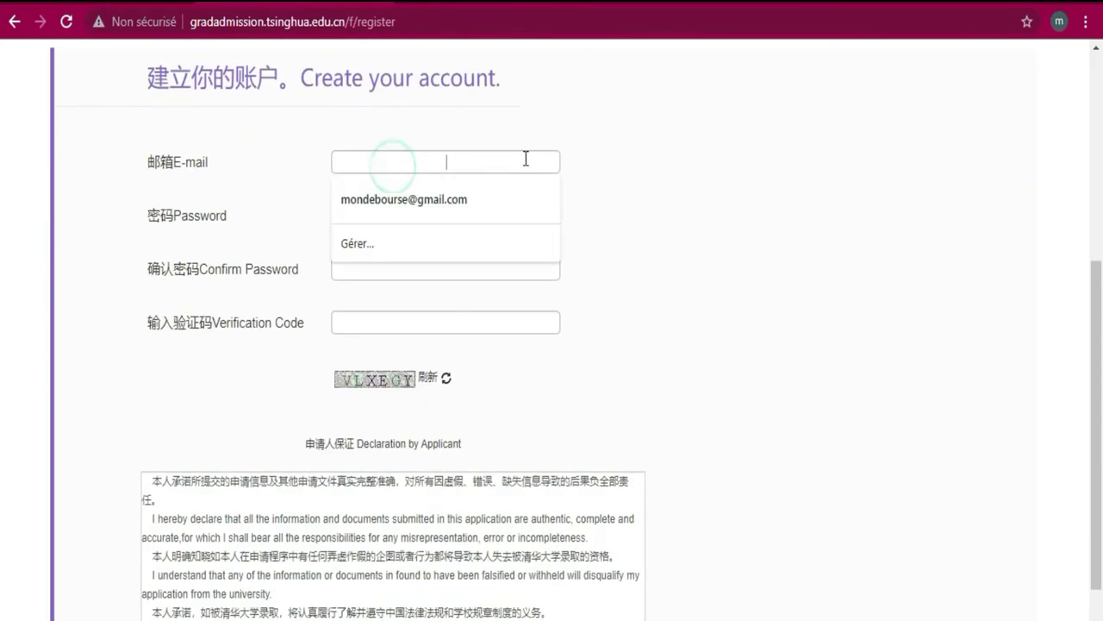
left_click(437, 200)
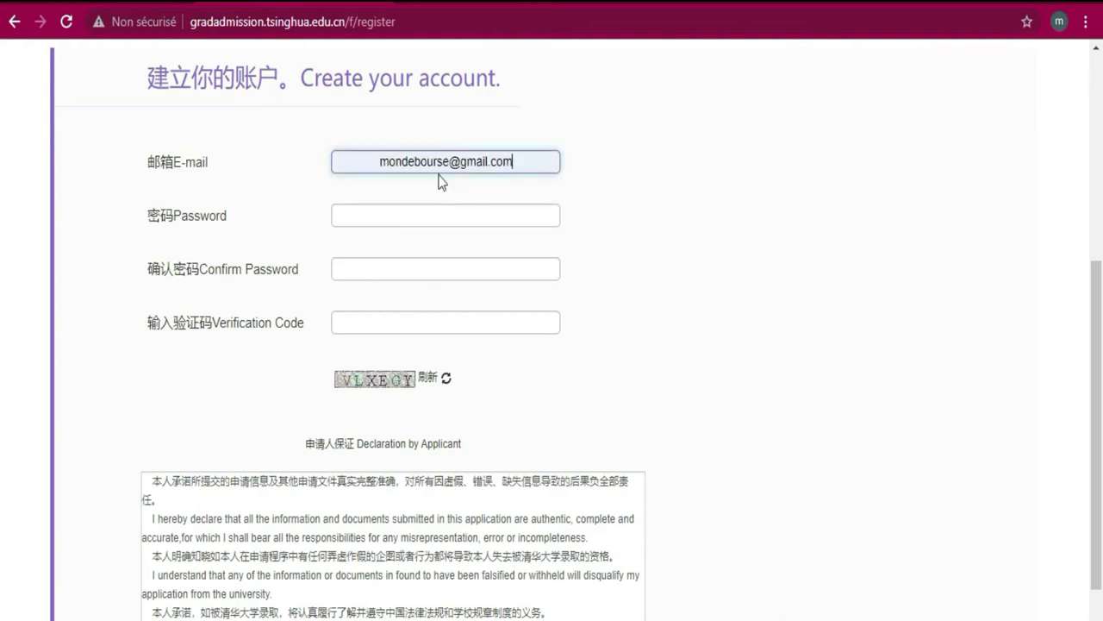
Step: Fill the Password and Confirm Password fields with the browser's suggested password
left_click(405, 215)
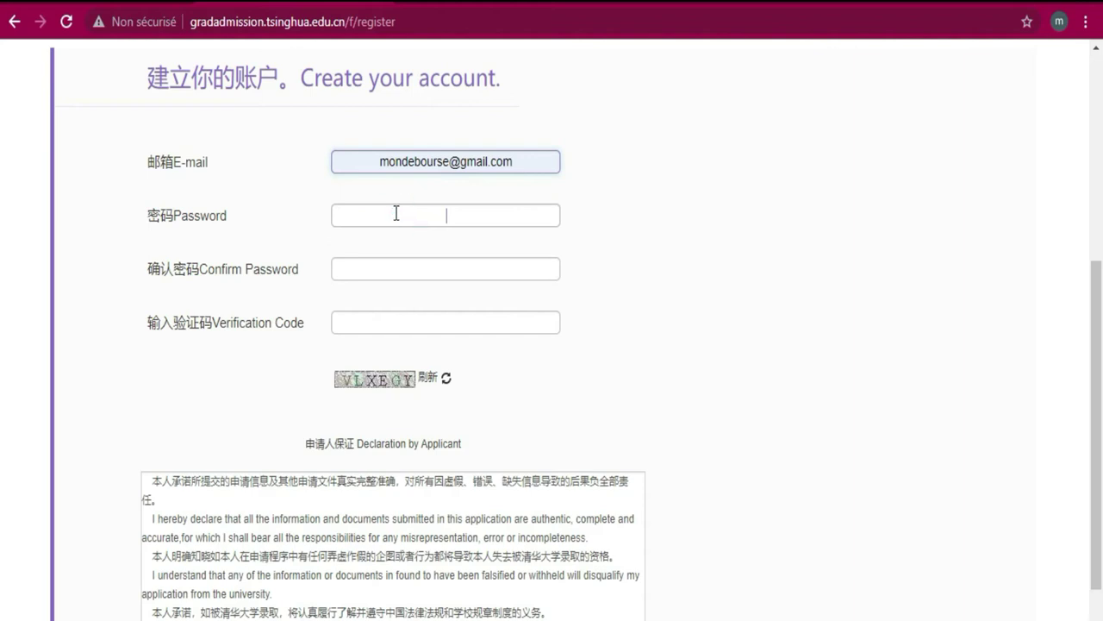
left_click(447, 216)
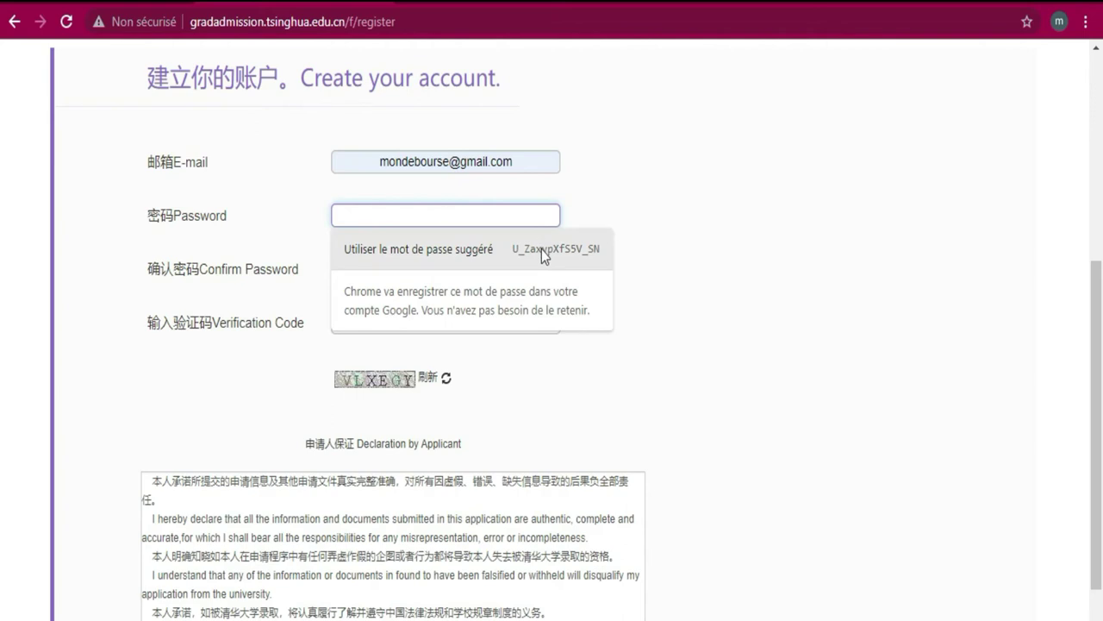
left_click(541, 249)
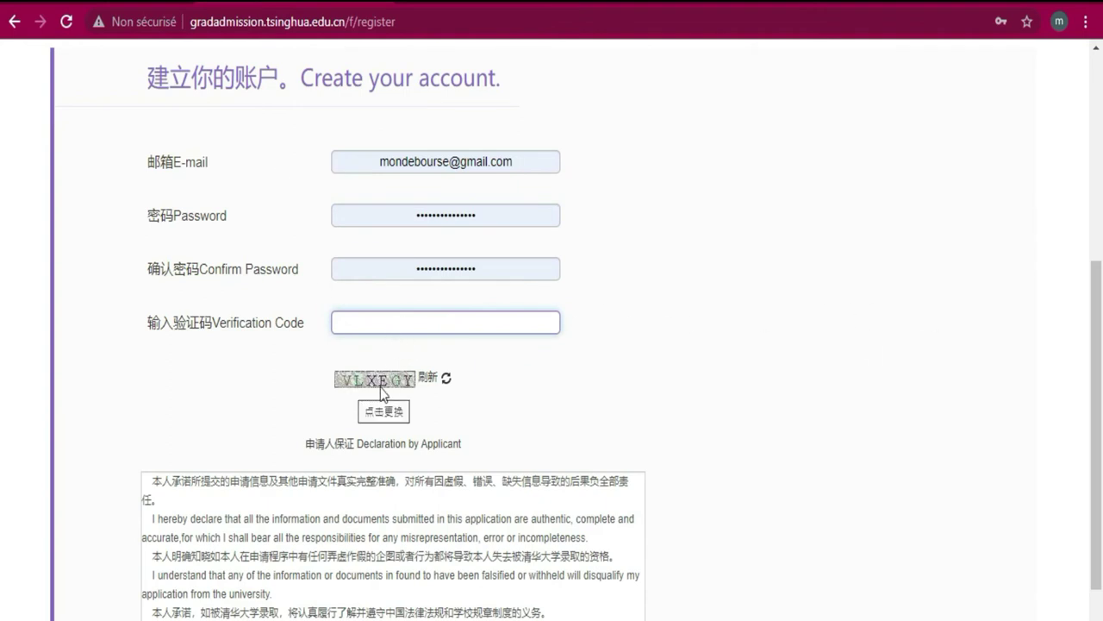
Step: Bring up the on-screen keyboard and enter the image's verification code in capital letters in the Verification Code field
key("ctrl+super+o")
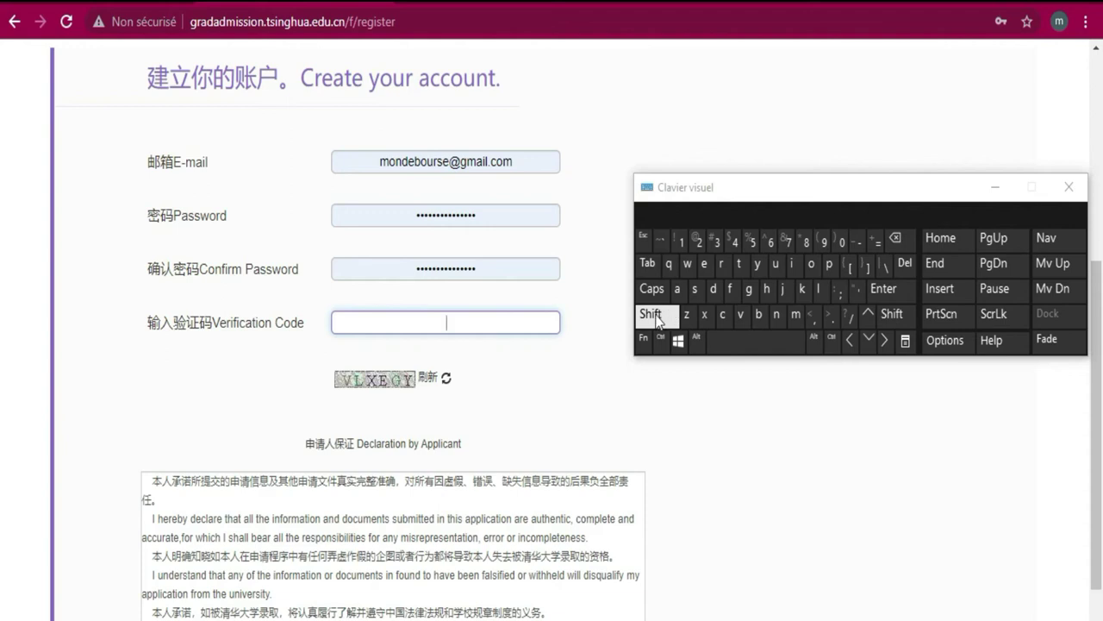
left_click(648, 288)
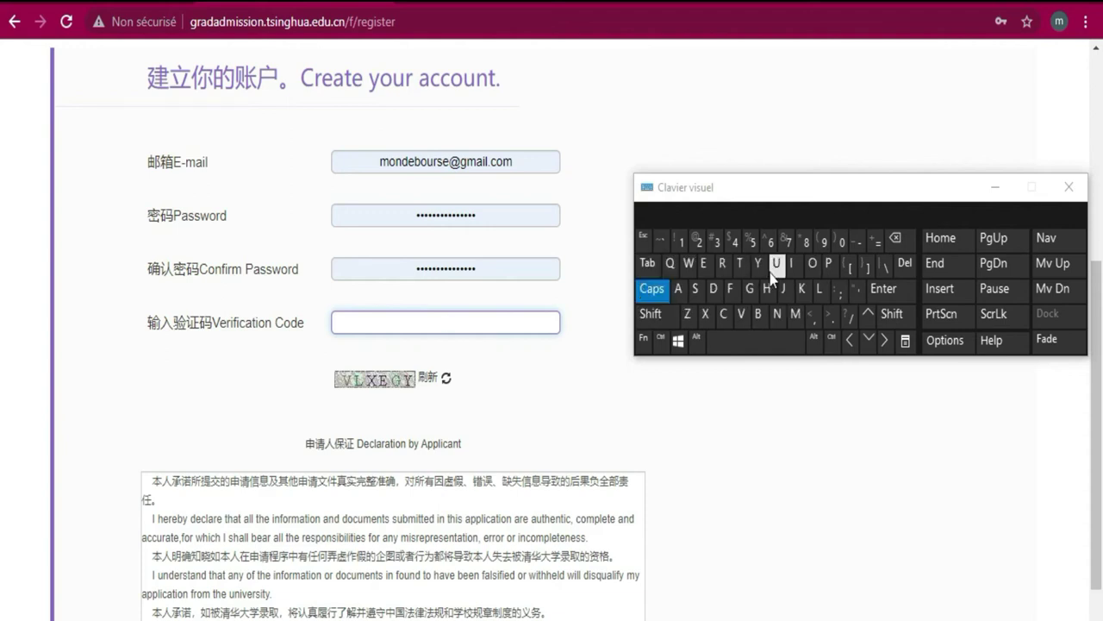
left_click(740, 315)
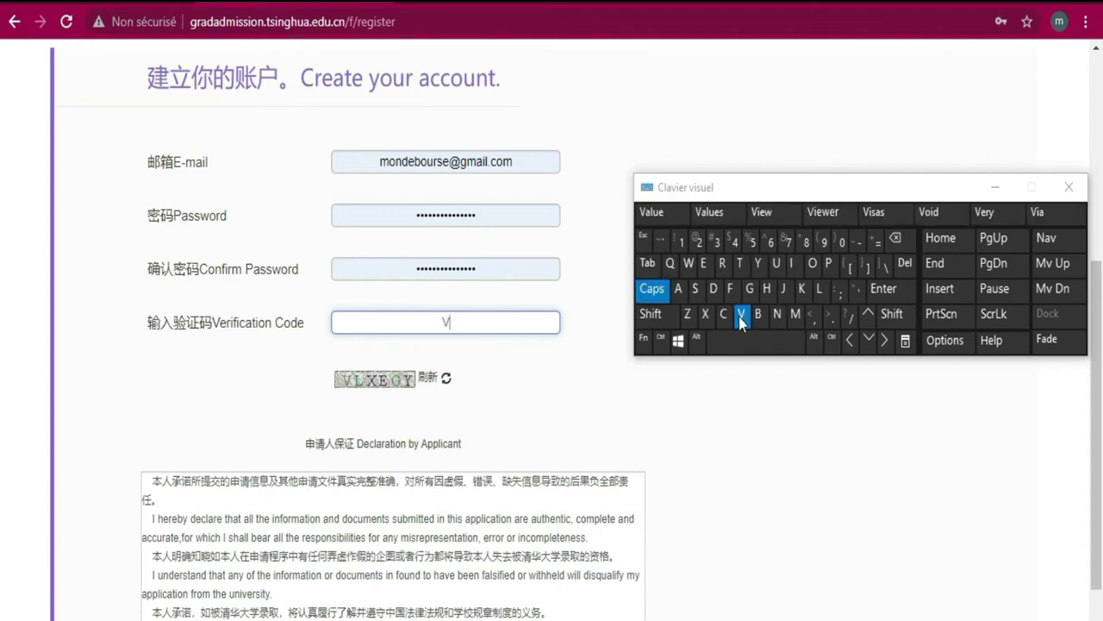
left_click(818, 291)
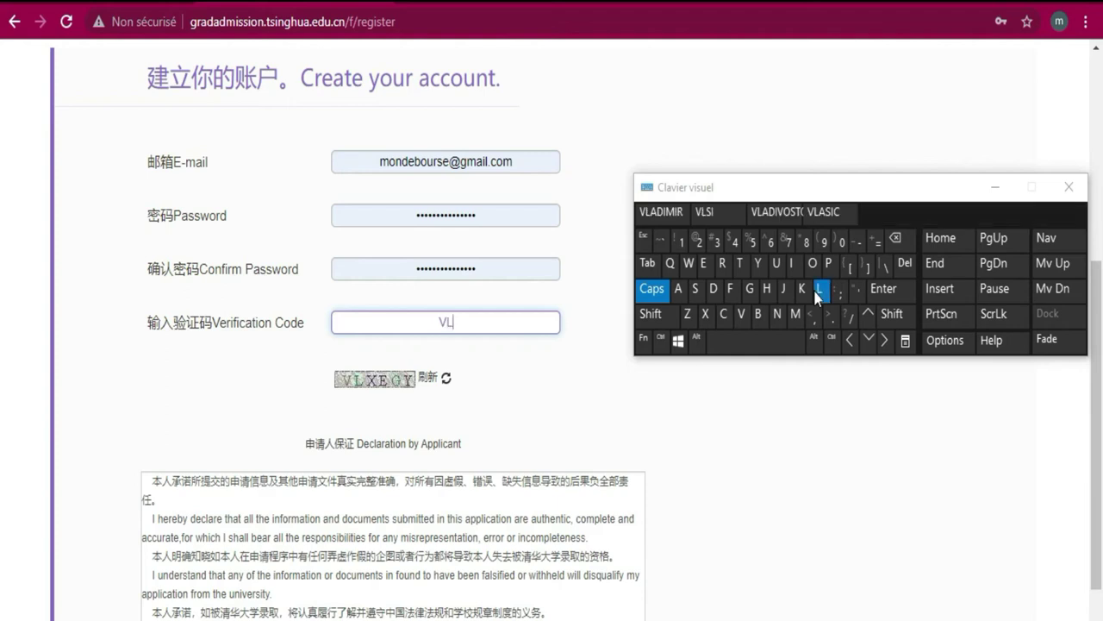
left_click(706, 315)
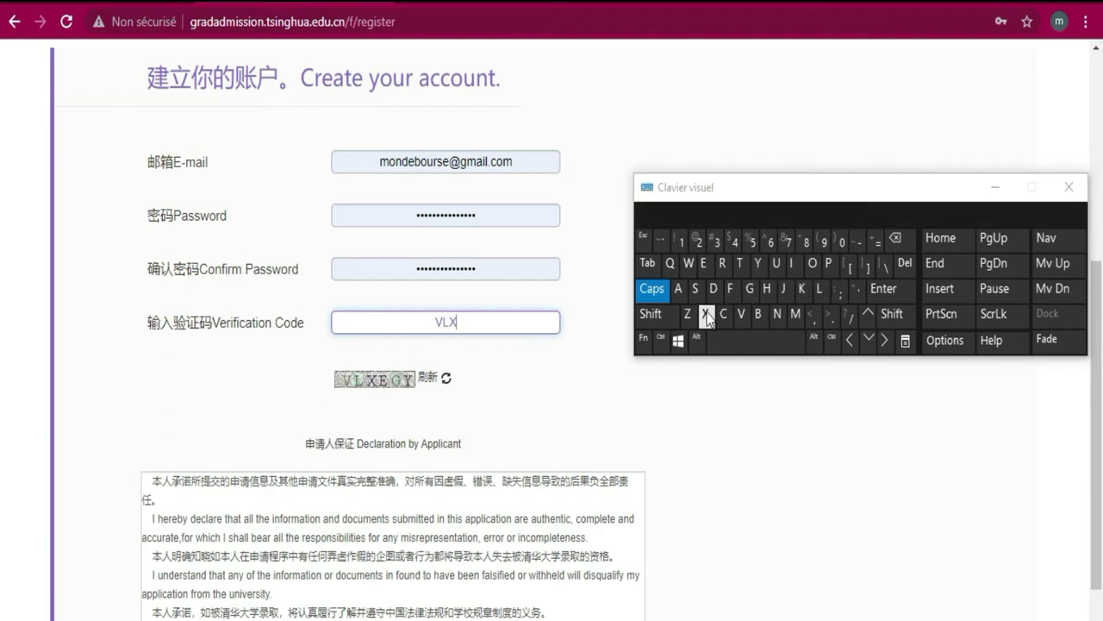
left_click(707, 266)
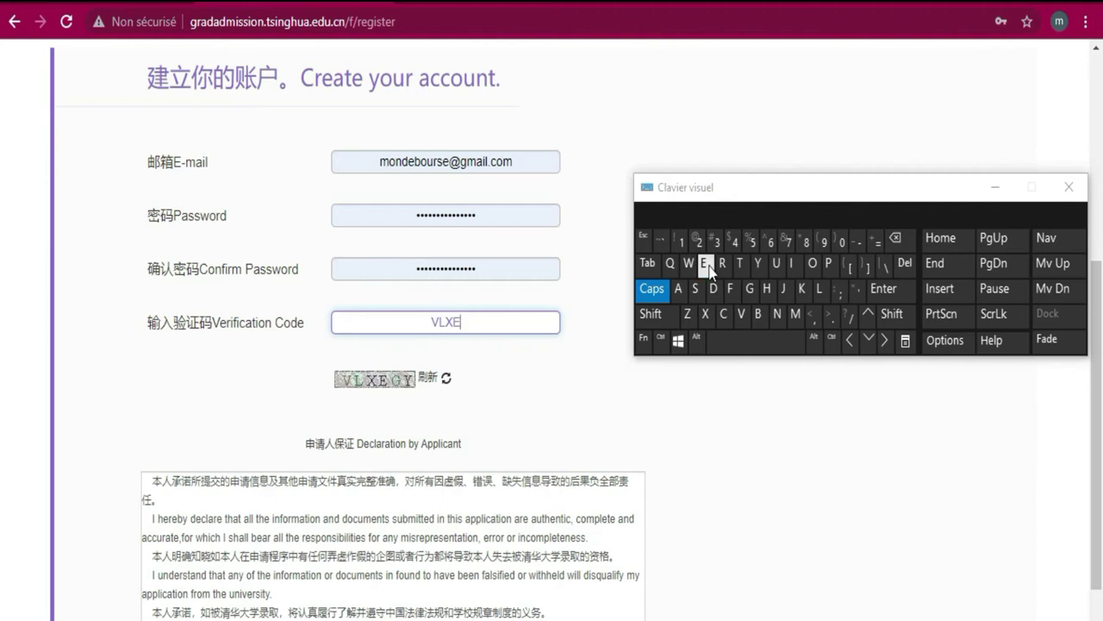
left_click(750, 290)
left_click(754, 264)
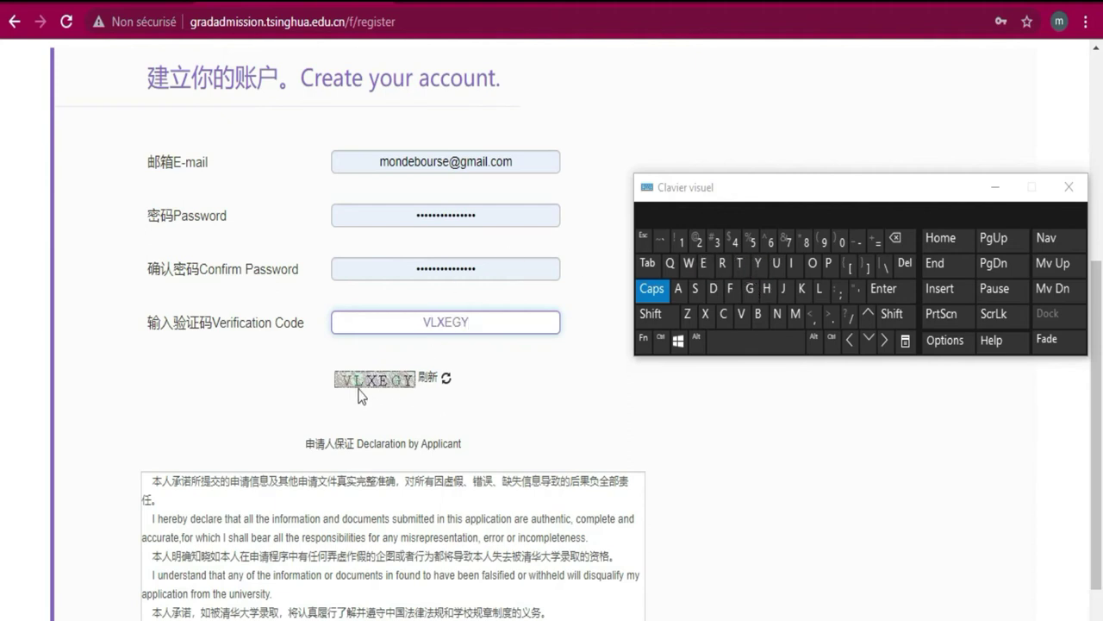
Step: Accept the Declaration by Applicant and submit the registration, acknowledging the confirmation dialog
scroll(483, 336, "down", 2)
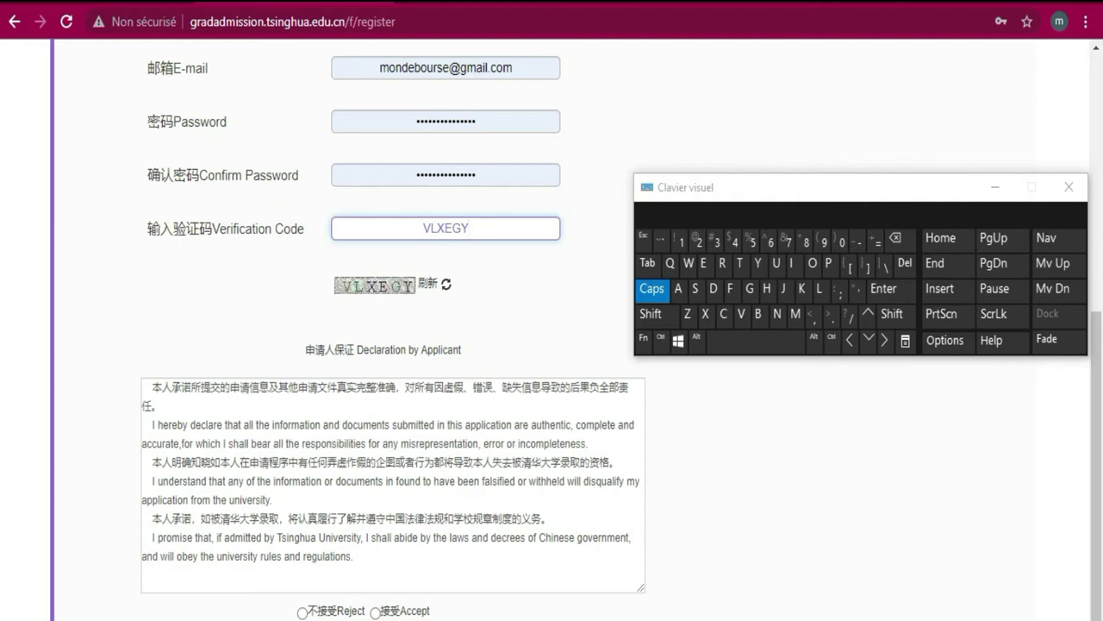
left_click(375, 611)
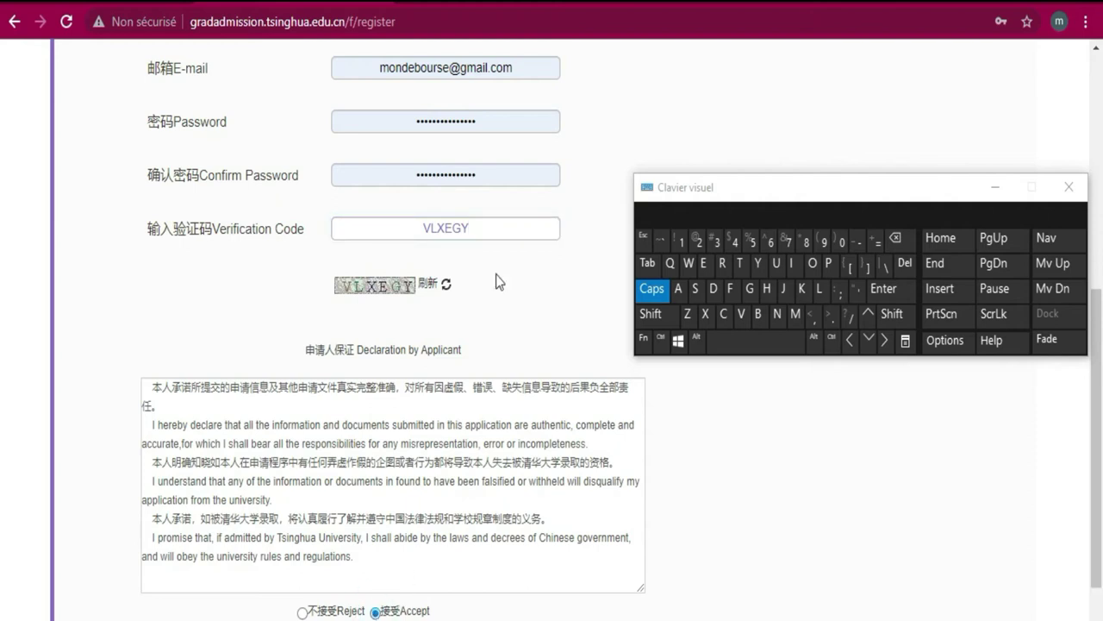
scroll(469, 218, "down", 2)
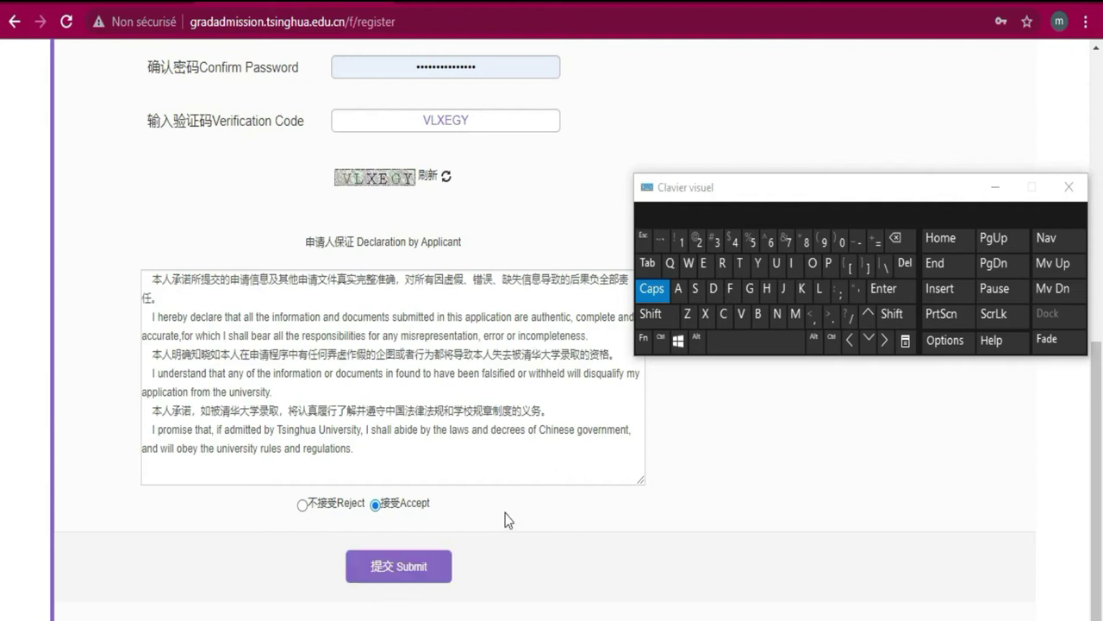
scroll(511, 463, "up", 6)
scroll(509, 461, "down", 6)
left_click(422, 584)
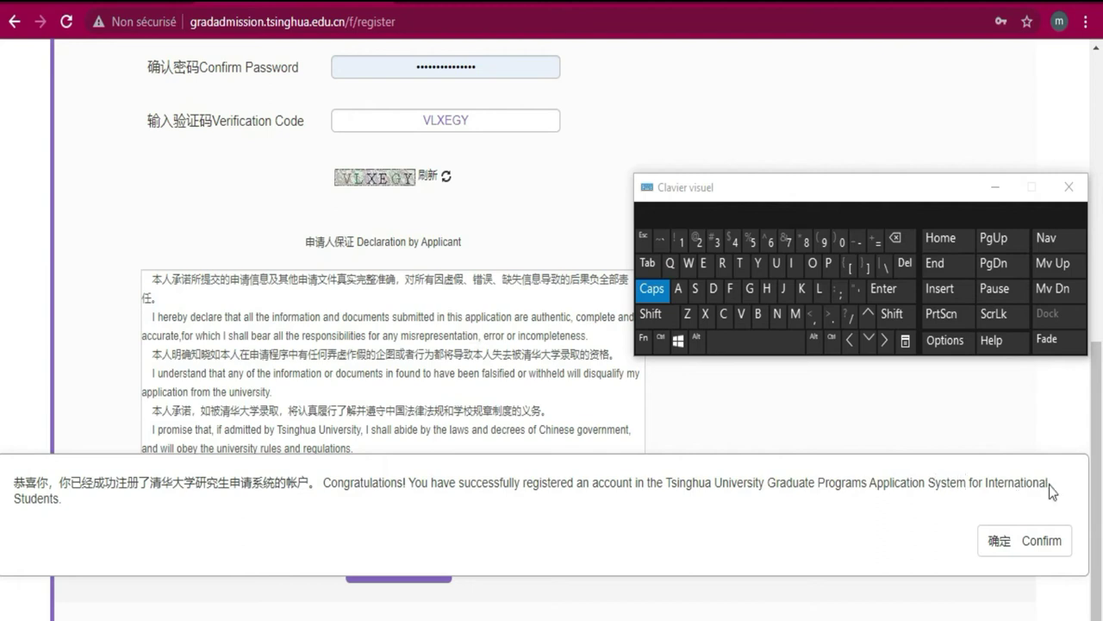
left_click(1043, 541)
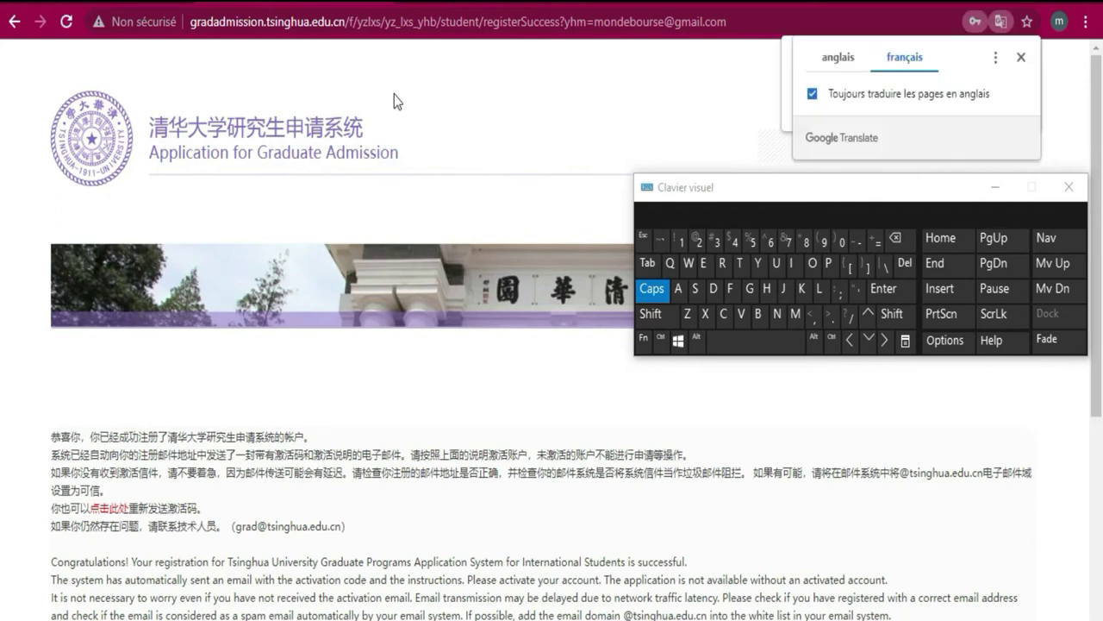
Step: Close the translation and saved-password pop-ups and move the on-screen keyboard away from the registration message
scroll(394, 104, "down", 3)
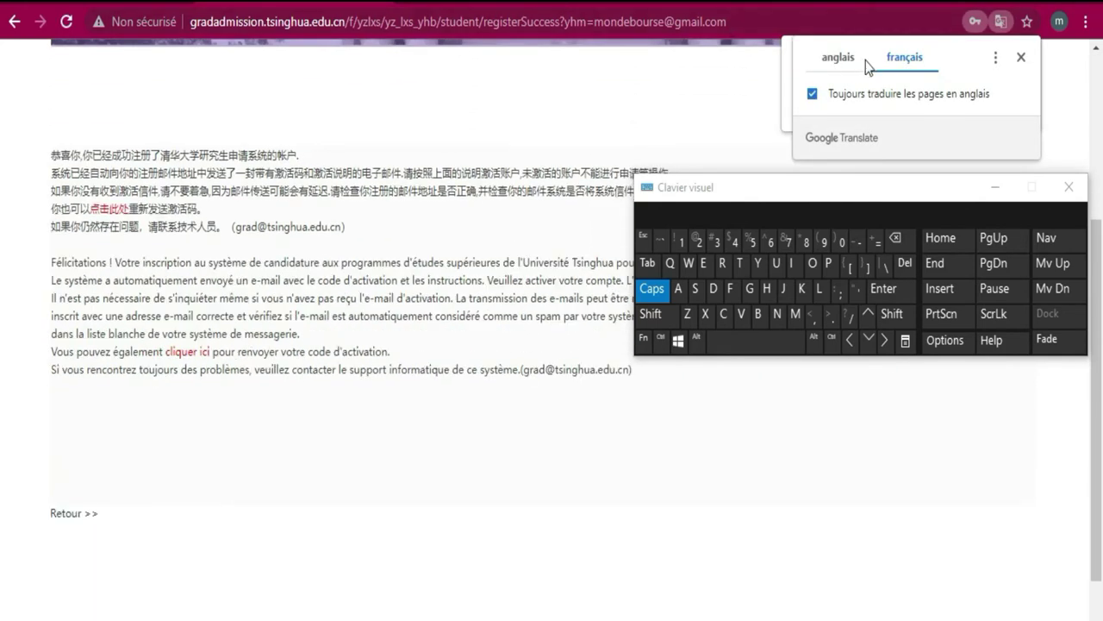
left_click(1020, 56)
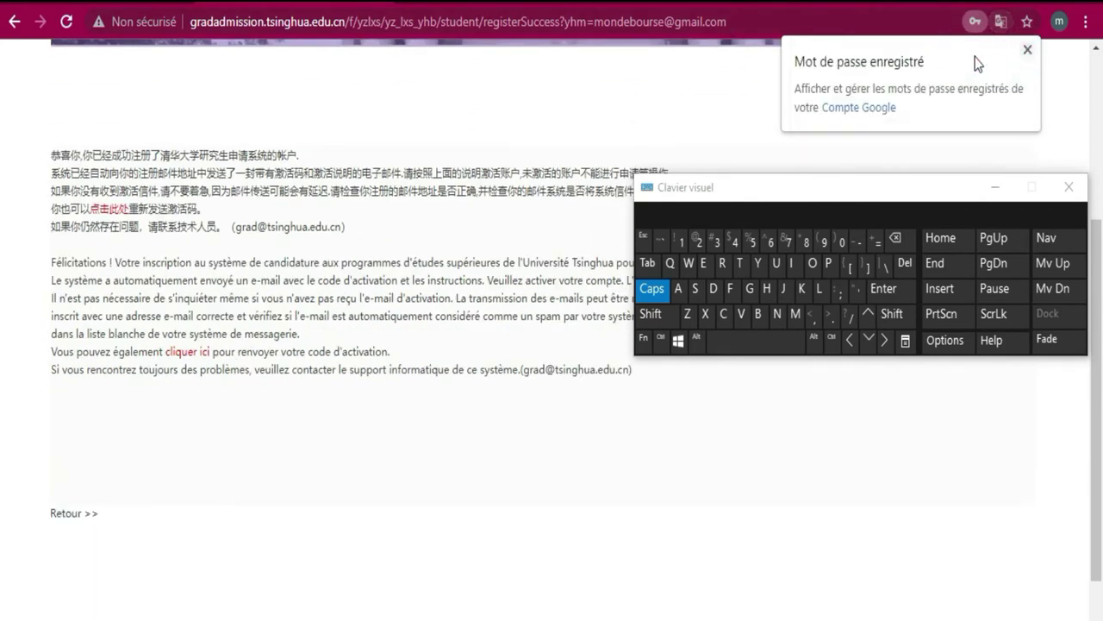
left_click(1026, 52)
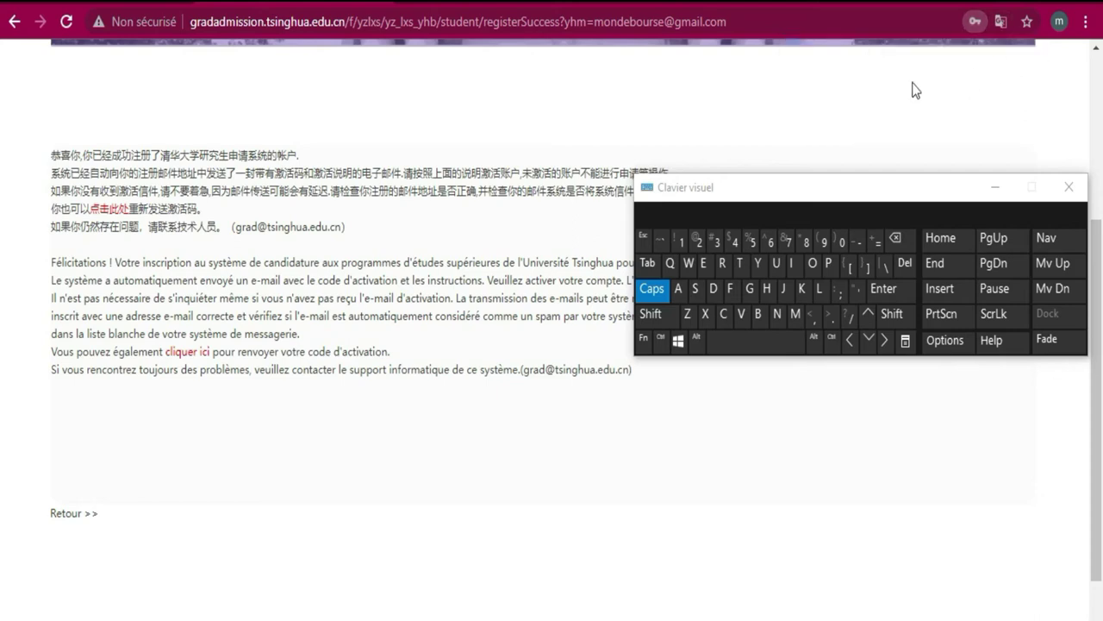
scroll(423, 261, "up", 3)
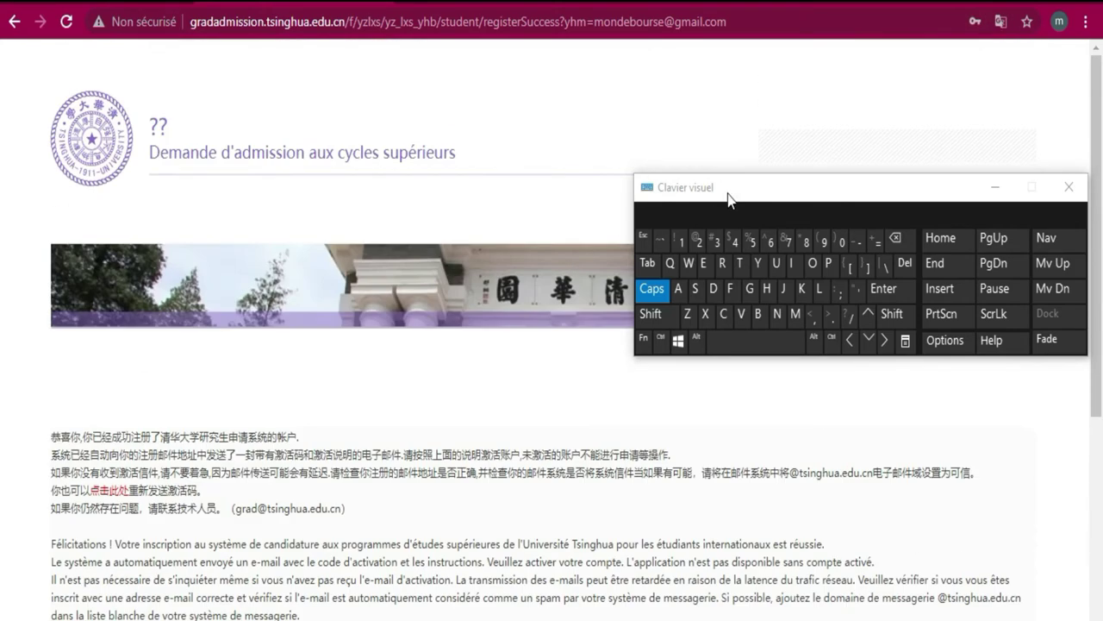
left_click_drag(717, 177, 609, 15)
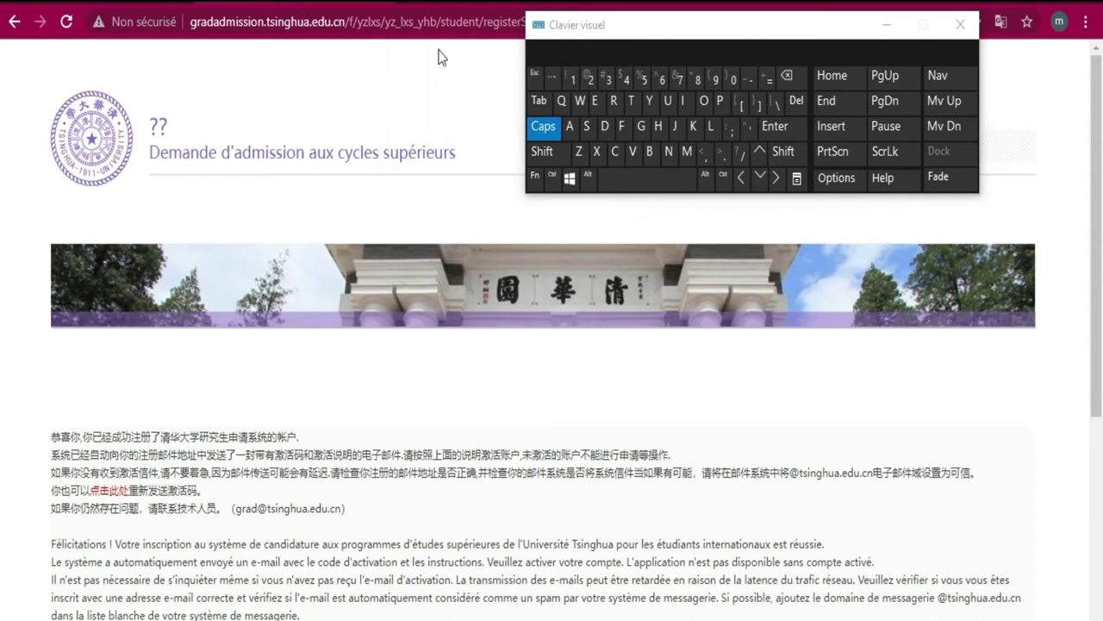
scroll(340, 283, "down", 2)
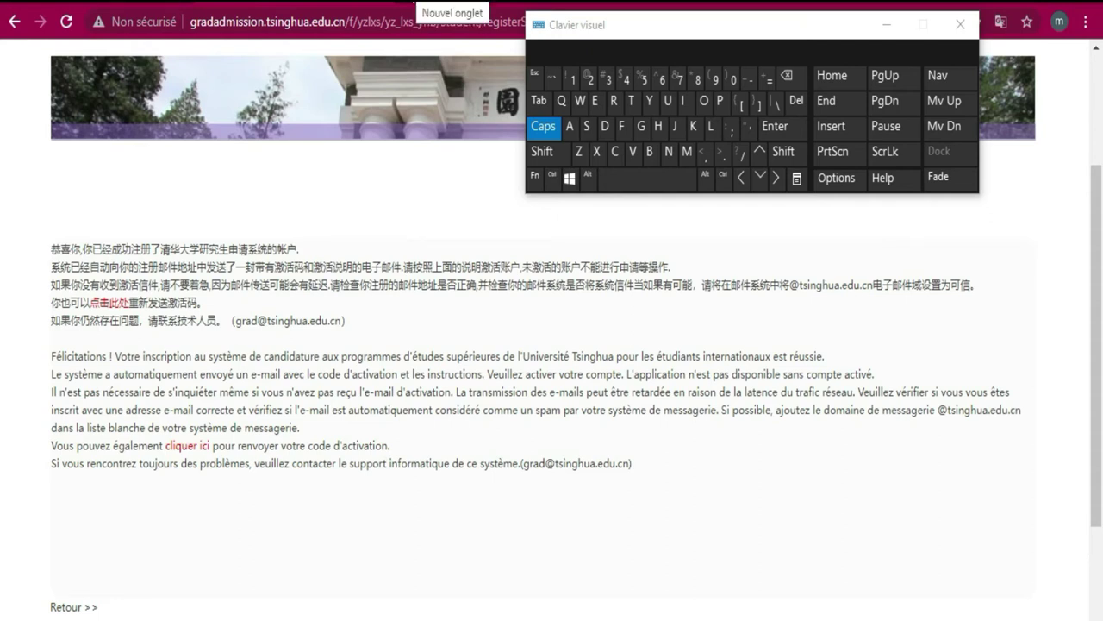
Step: Open Gmail in a new browser tab and minimize the on-screen keyboard
left_click(412, 3)
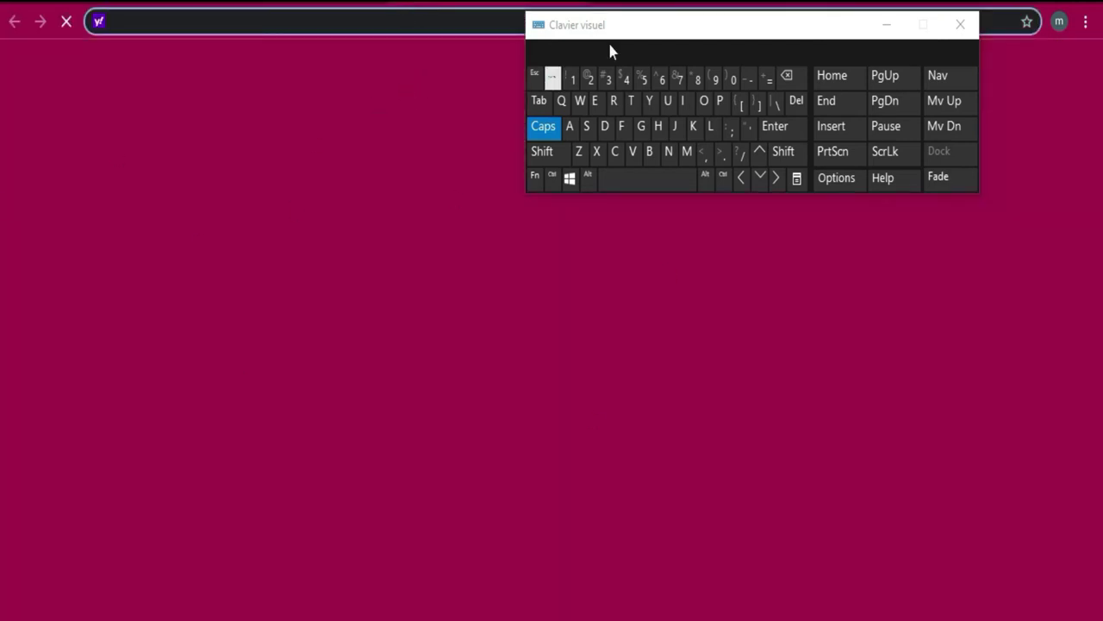
left_click(888, 26)
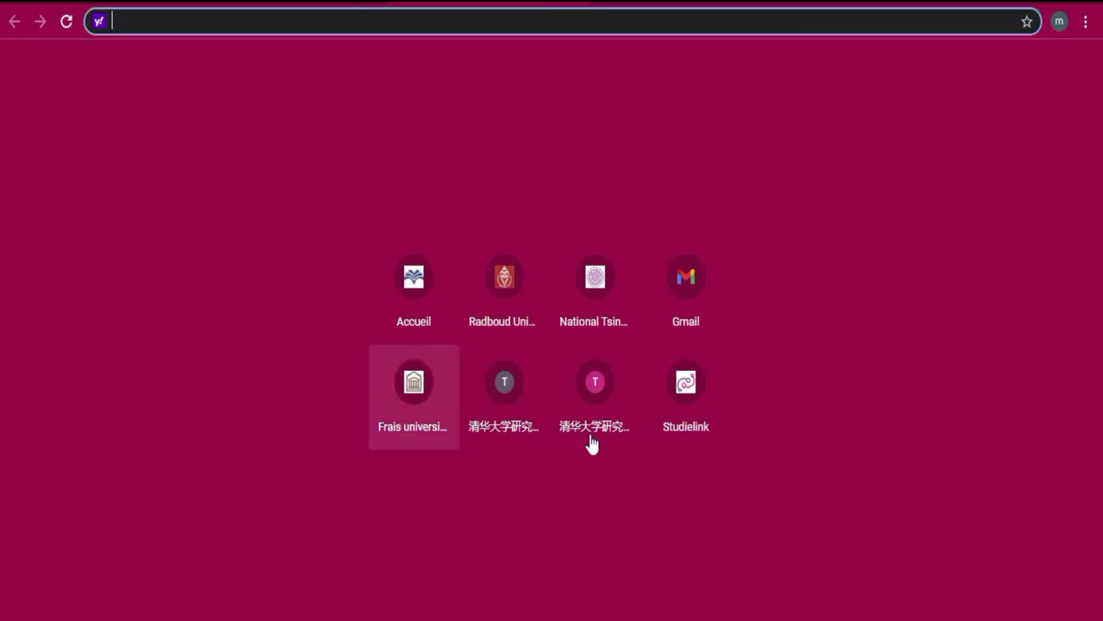
left_click(681, 286)
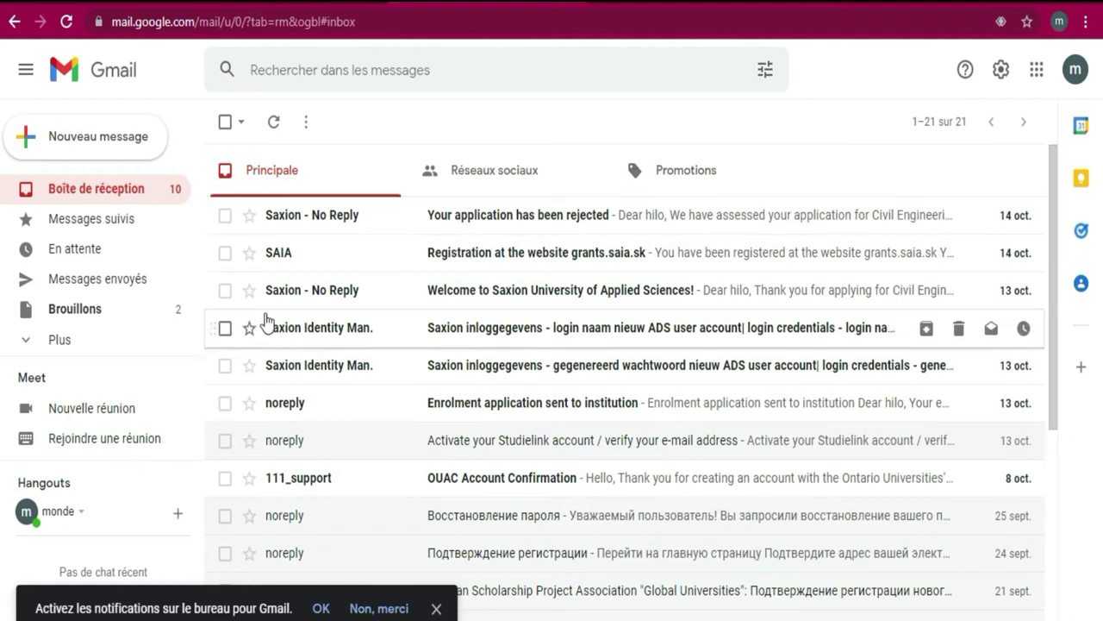
Step: Expand the mailbox's folder list and open the Spam folder to look for the activation e-mail
left_click(53, 339)
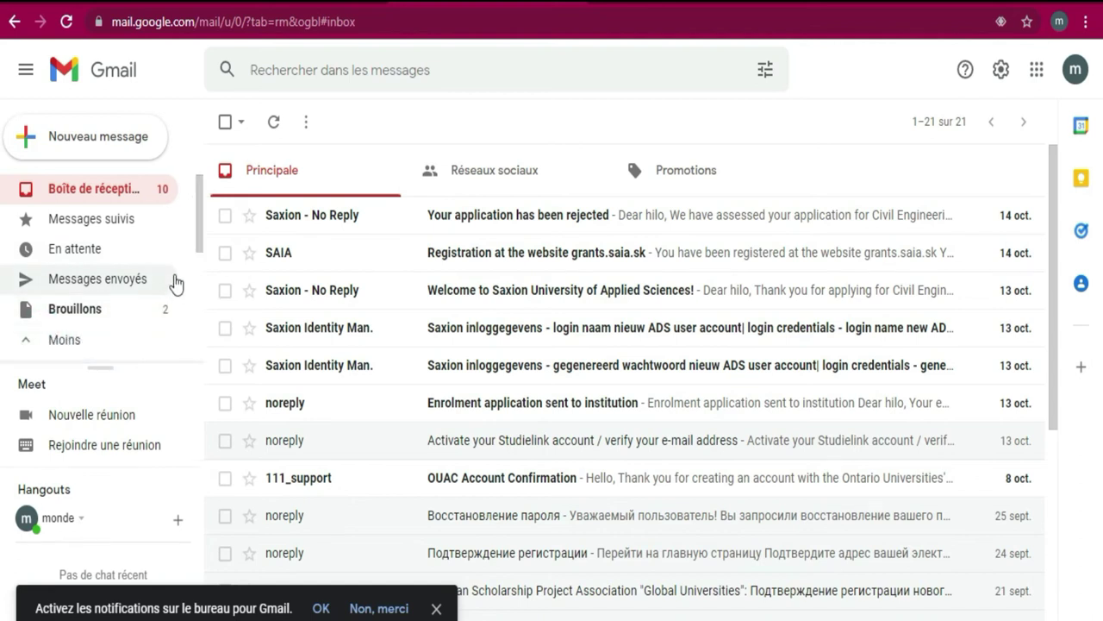
left_click_drag(200, 207, 199, 305)
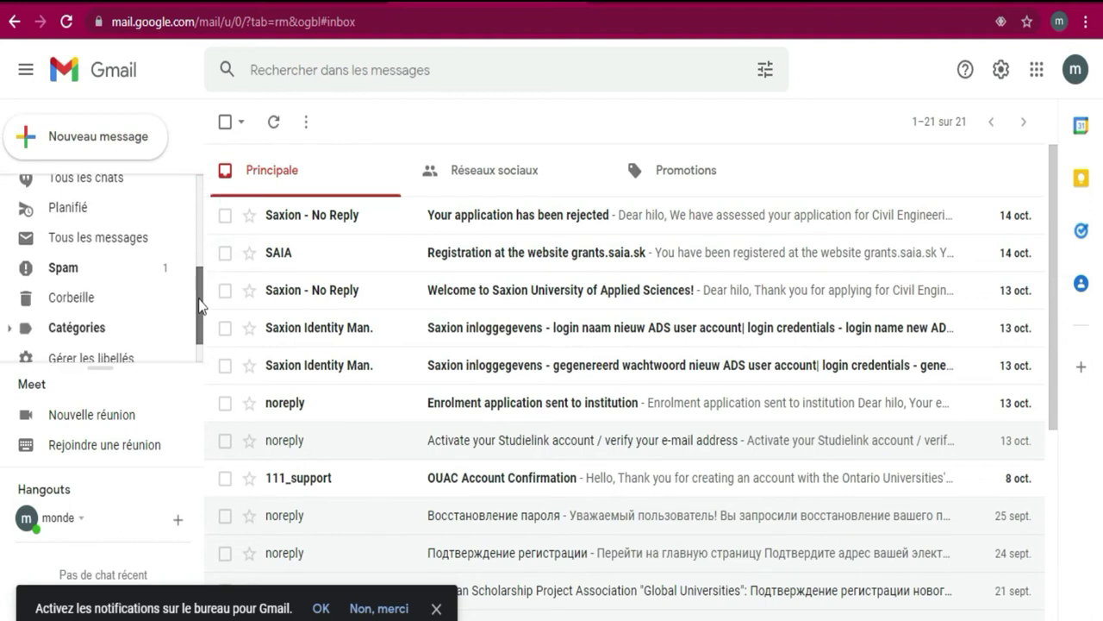
left_click(132, 266)
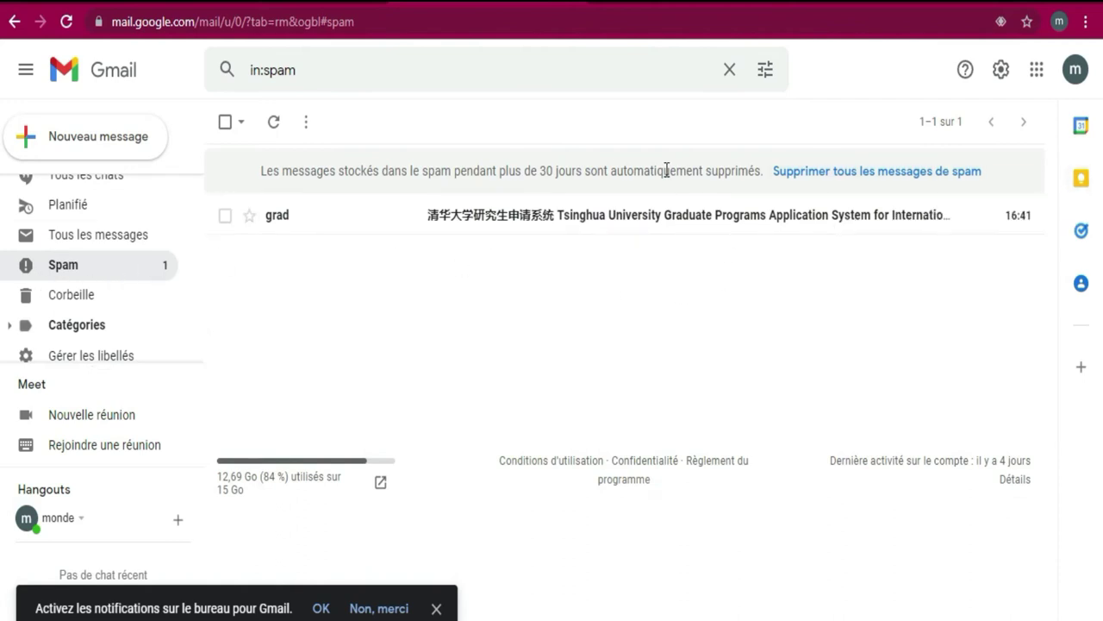
Step: Open the Tsinghua University application system message in Spam and follow its English account activation link
left_click(612, 221)
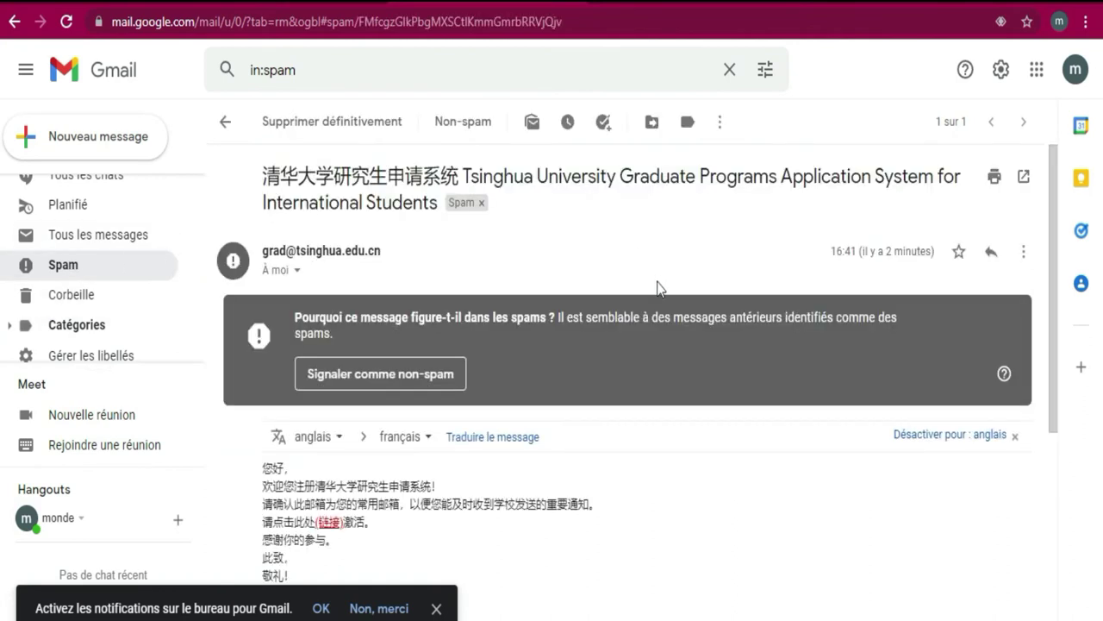
scroll(657, 287, "down", 5)
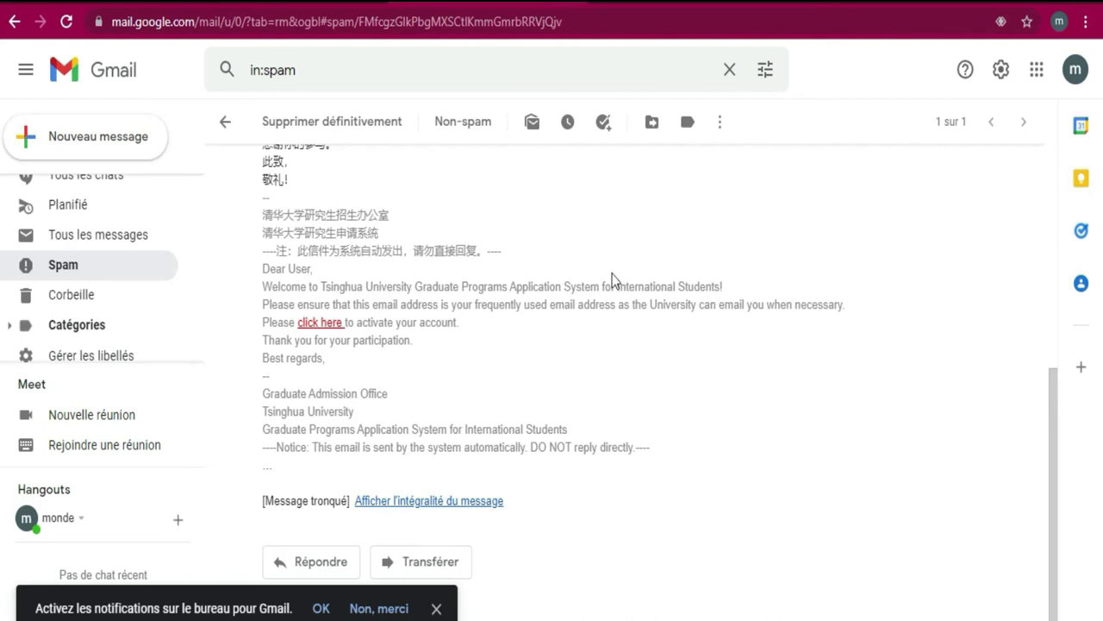
scroll(693, 278, "up", 1)
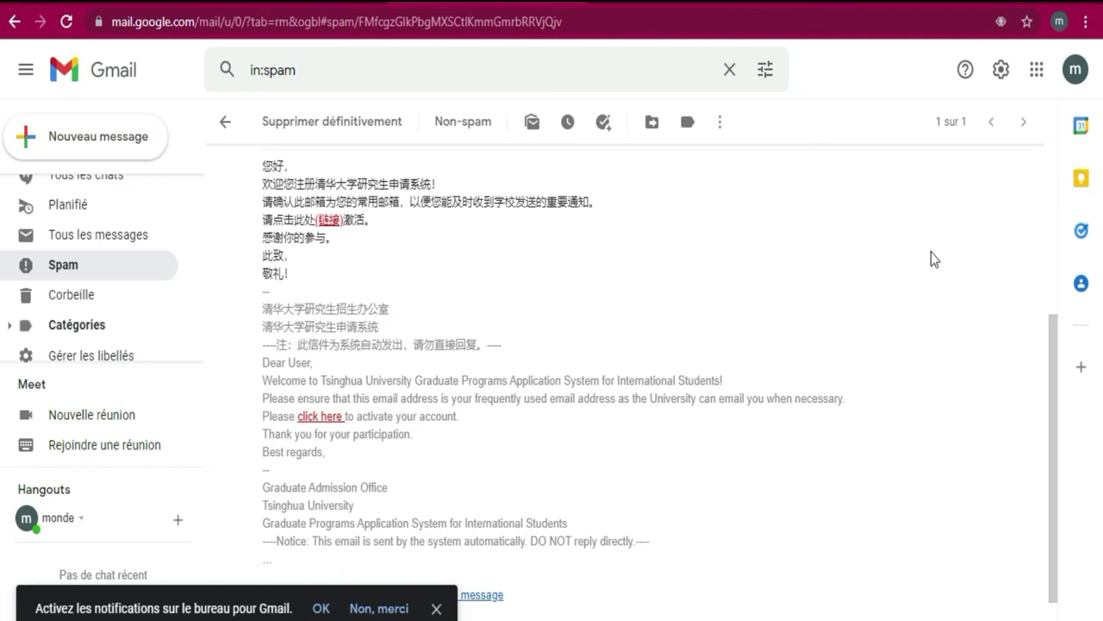
scroll(906, 271, "down", 1)
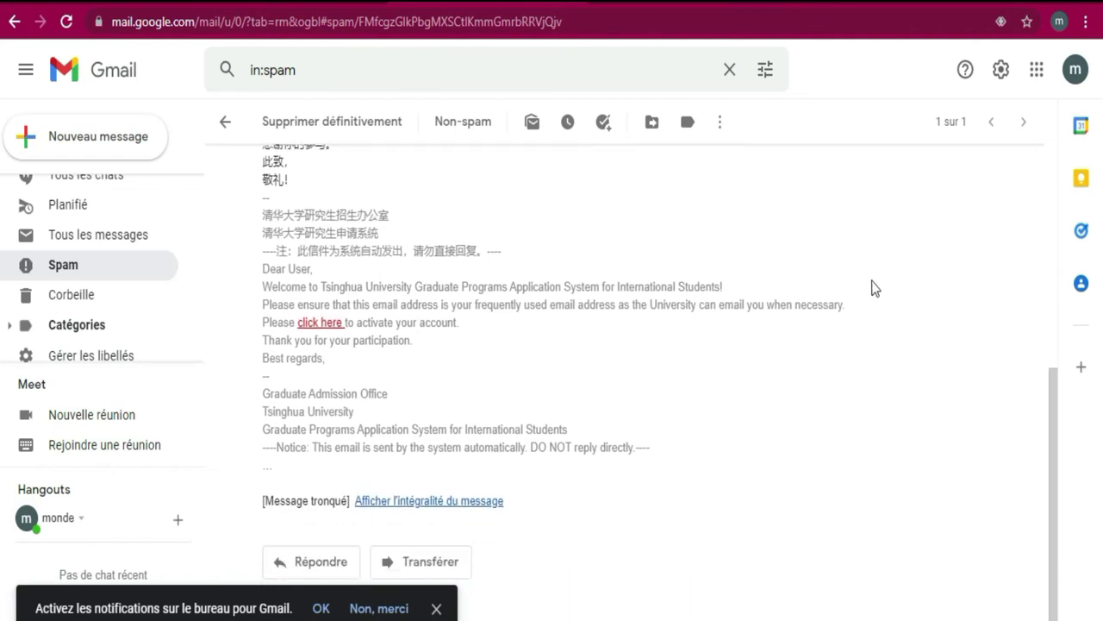
left_click(327, 325)
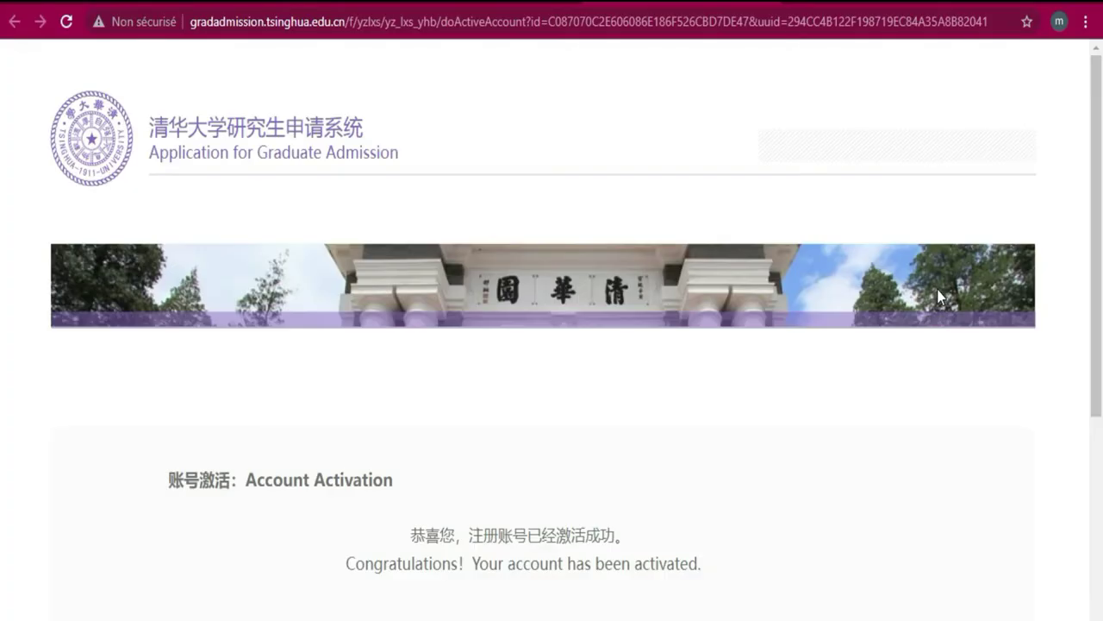
Step: Highlight the English activation message and dismiss the two YouTube notifications
scroll(929, 362, "down", 5)
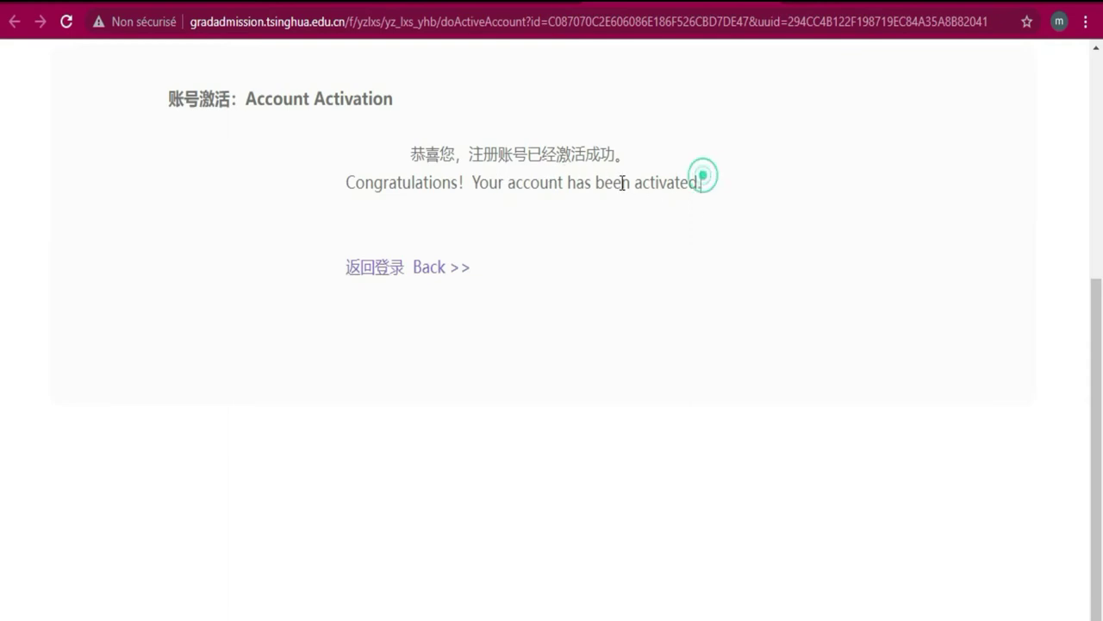
left_click_drag(703, 183, 349, 183)
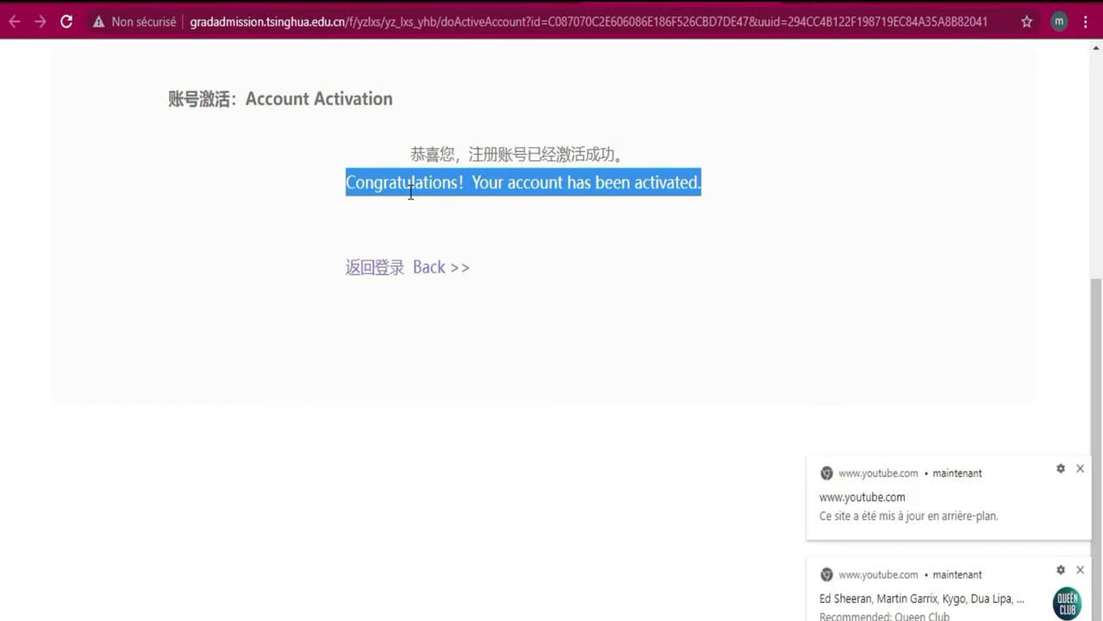
left_click(1080, 575)
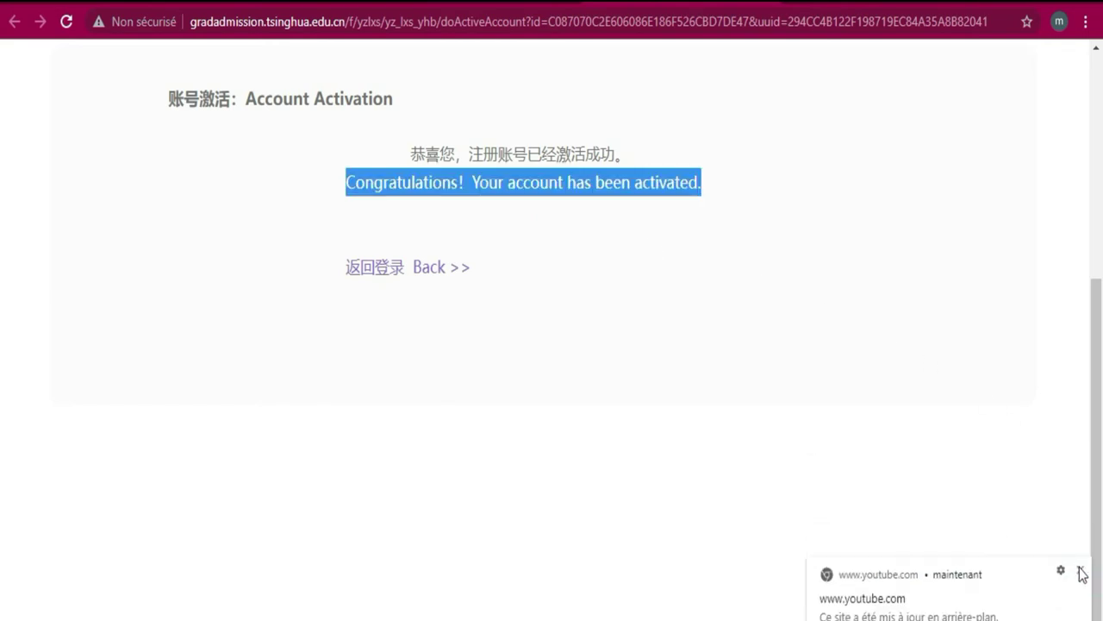
left_click(1081, 574)
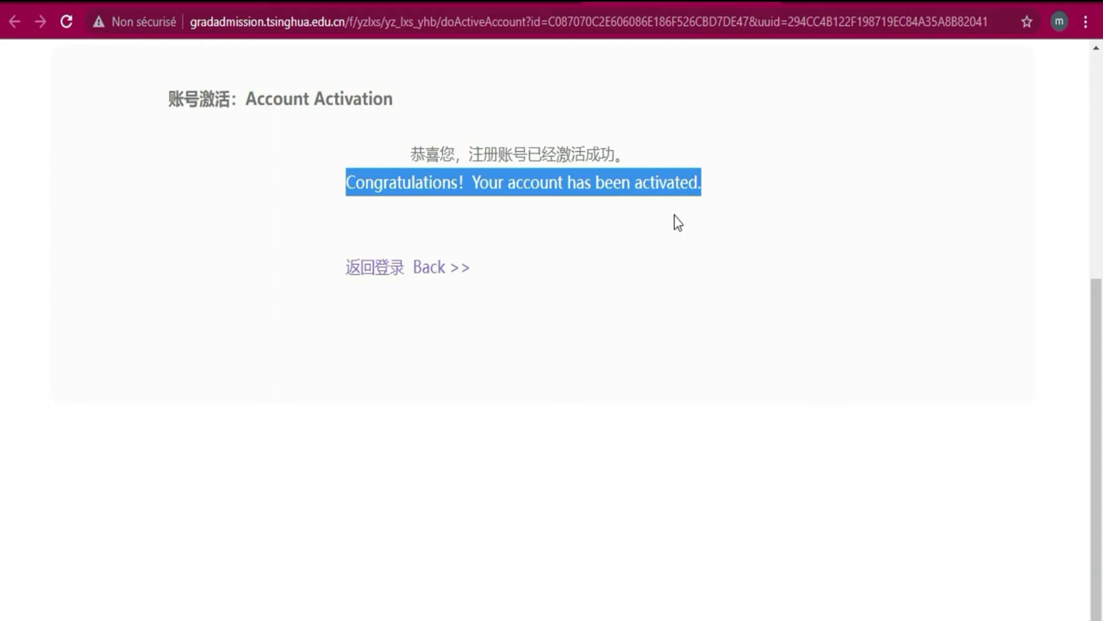
Step: Return to the login page and sign in with the saved account e-mail and password
scroll(703, 262, "up", 3)
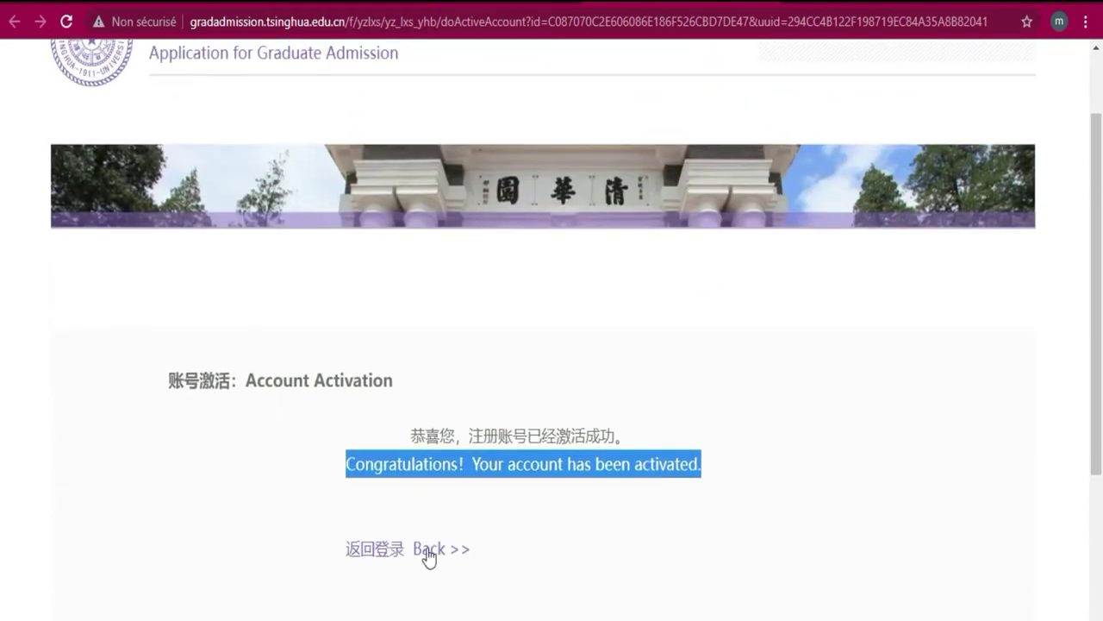
left_click(431, 550)
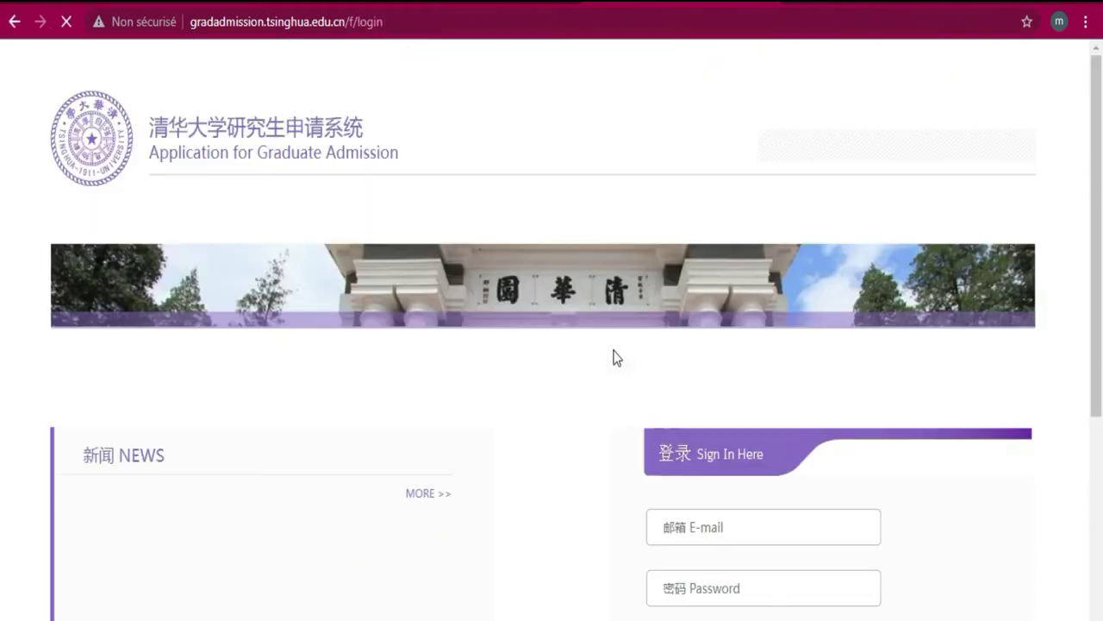
scroll(517, 333, "down", 2)
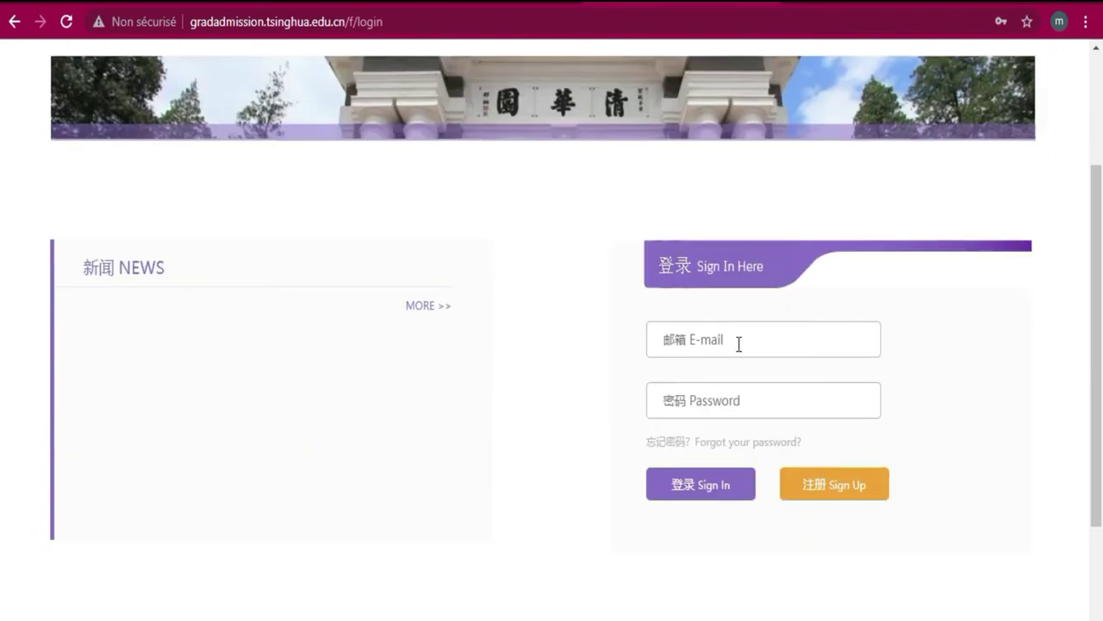
left_click(767, 343)
left_click(726, 384)
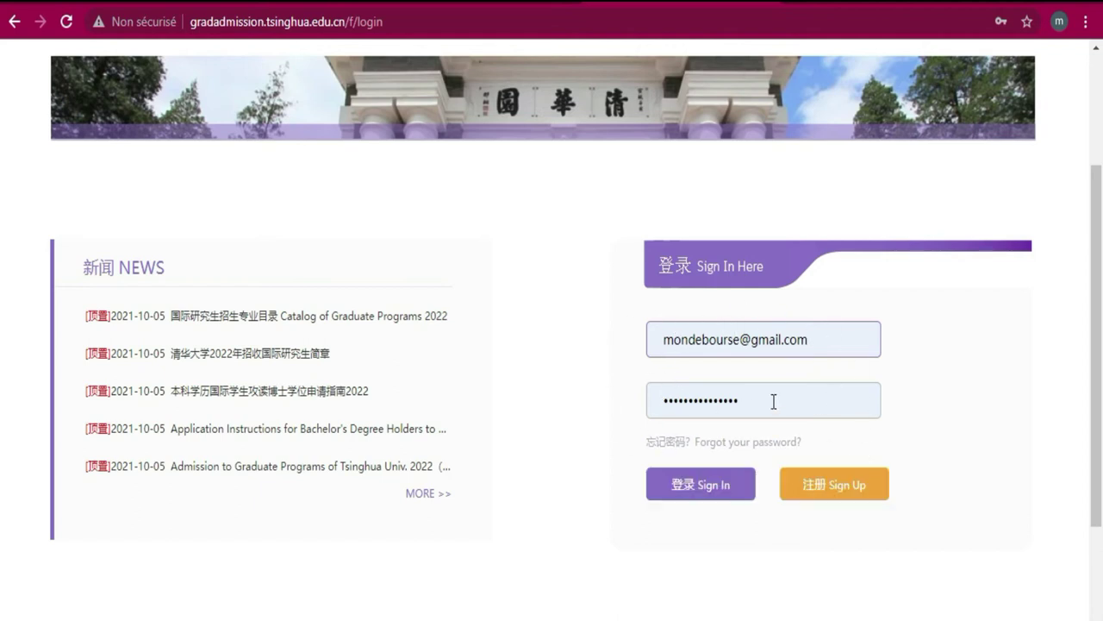
left_click(718, 494)
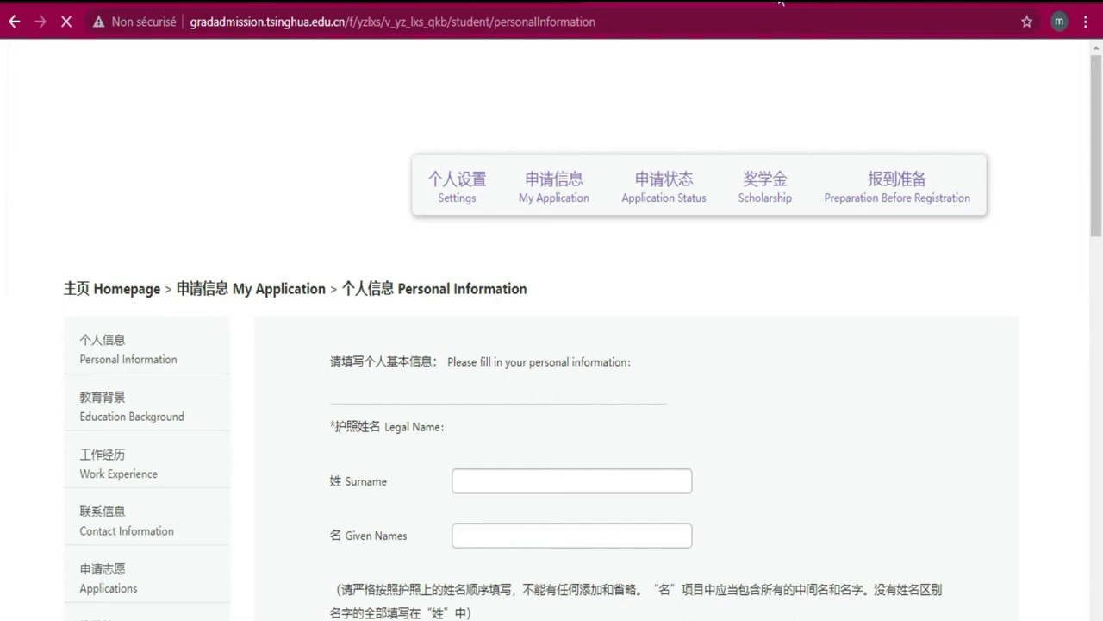
Step: Look over the Personal Information page, its section list and the legal name fields
scroll(1099, 164, "down", 4)
scroll(1099, 163, "up", 4)
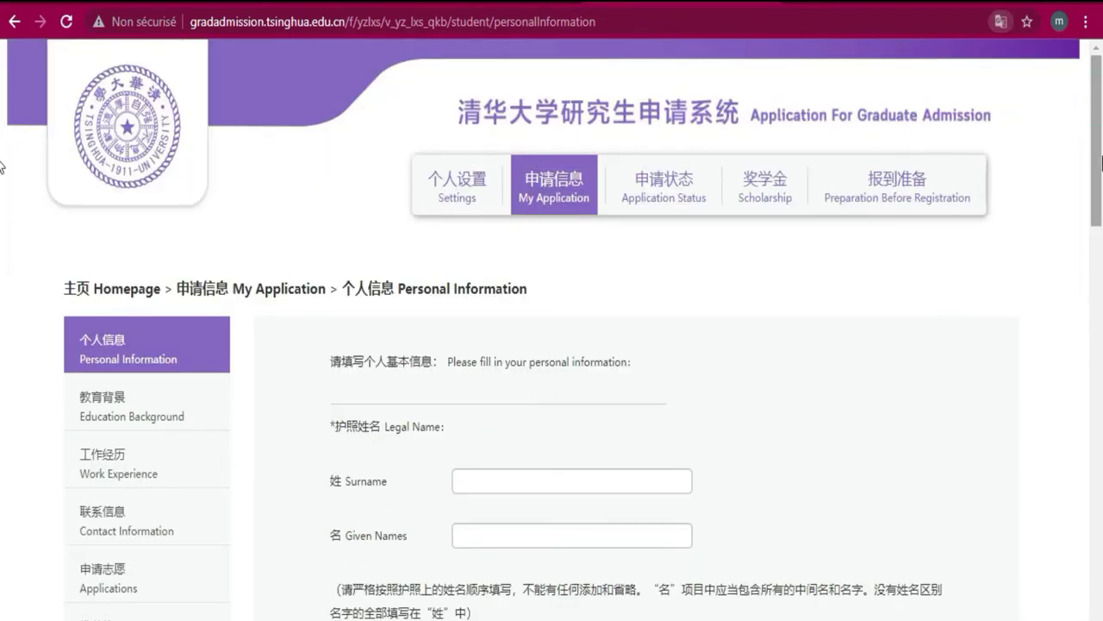
left_click_drag(1099, 164, 21, 239)
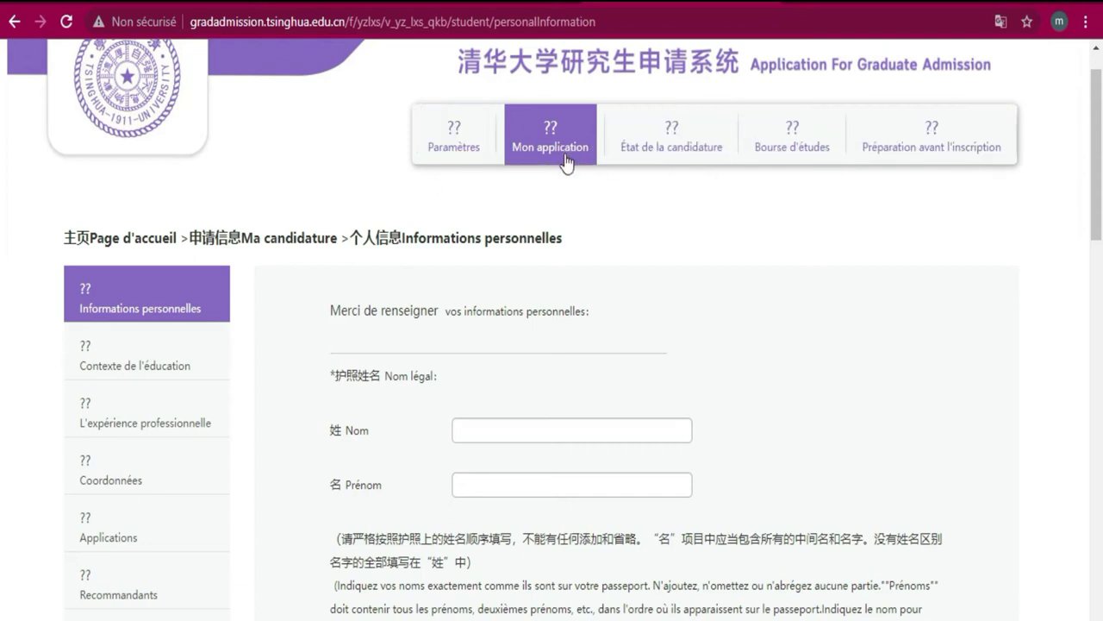
left_click(601, 432)
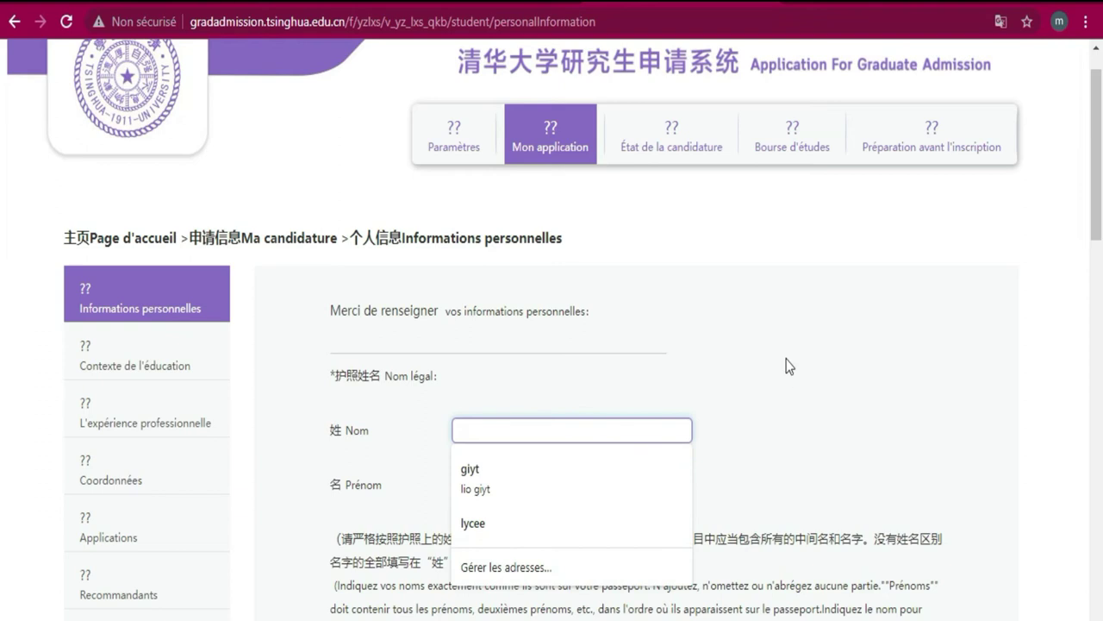
left_click(783, 250)
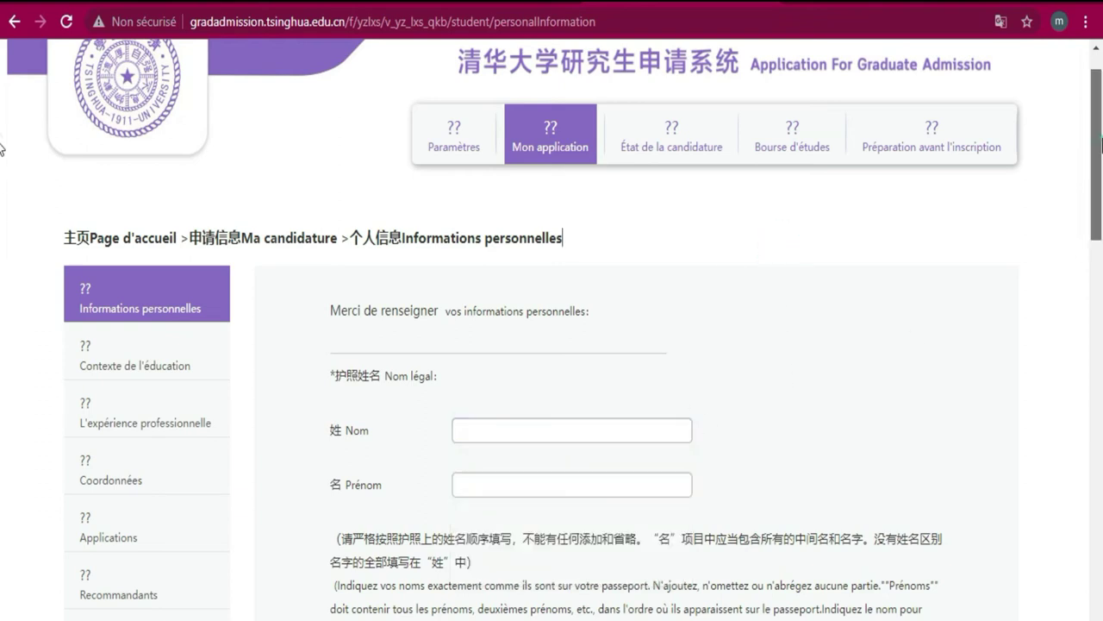
scroll(1097, 206, "down", 2)
scroll(677, 223, "down", 2)
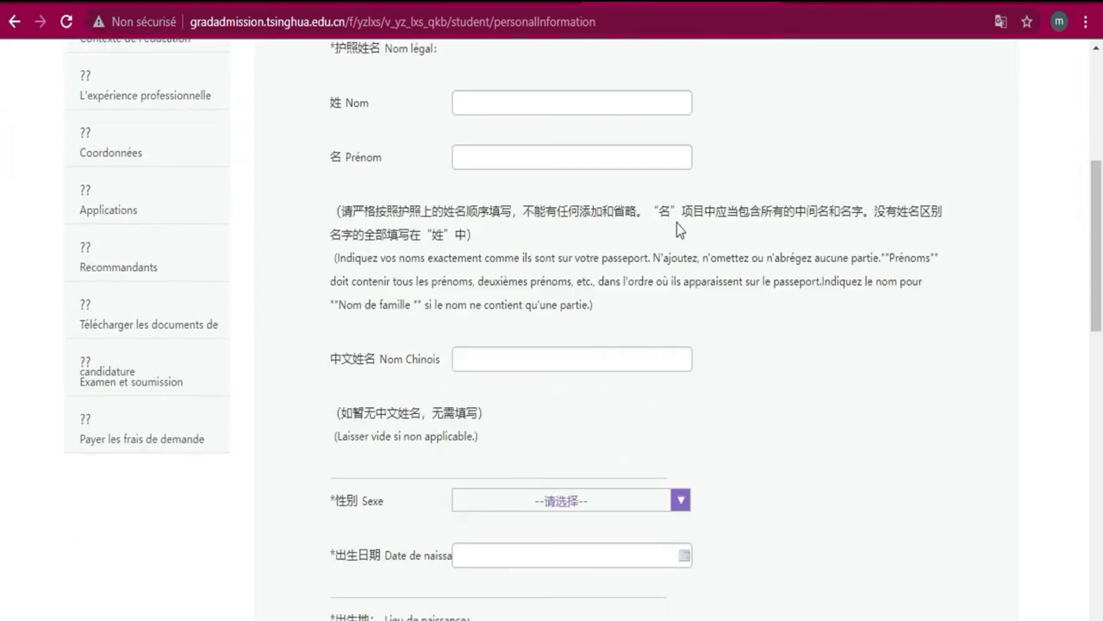
Step: Restore the on-screen keyboard, move it below the legal name fields and activate the surname field
left_click(557, 101)
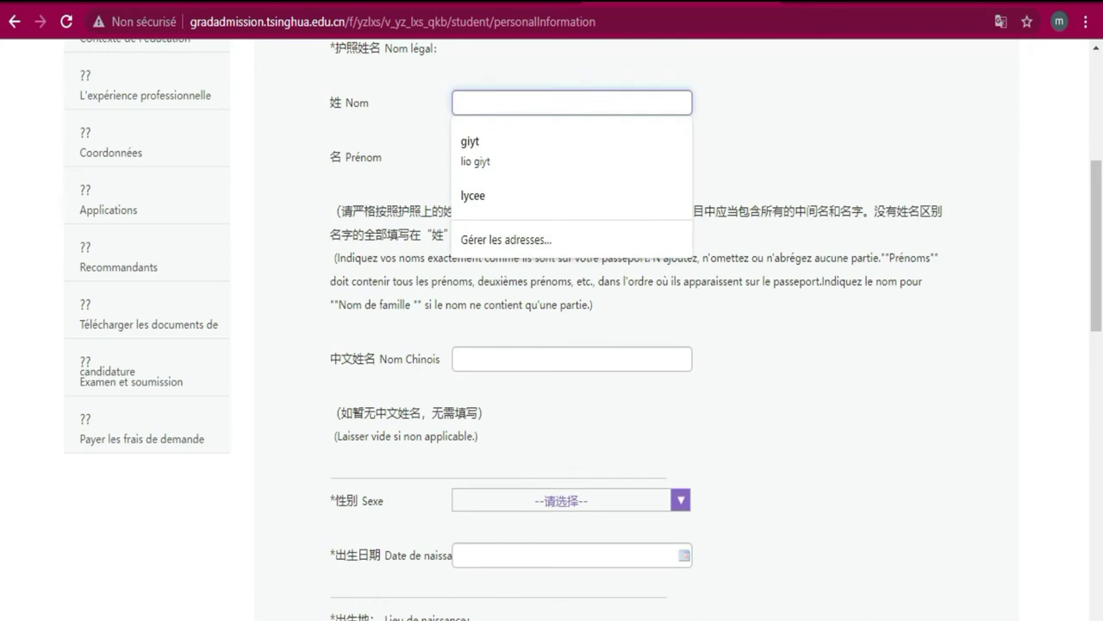
left_click(511, 614)
left_click_drag(697, 29, 713, 294)
left_click(572, 102)
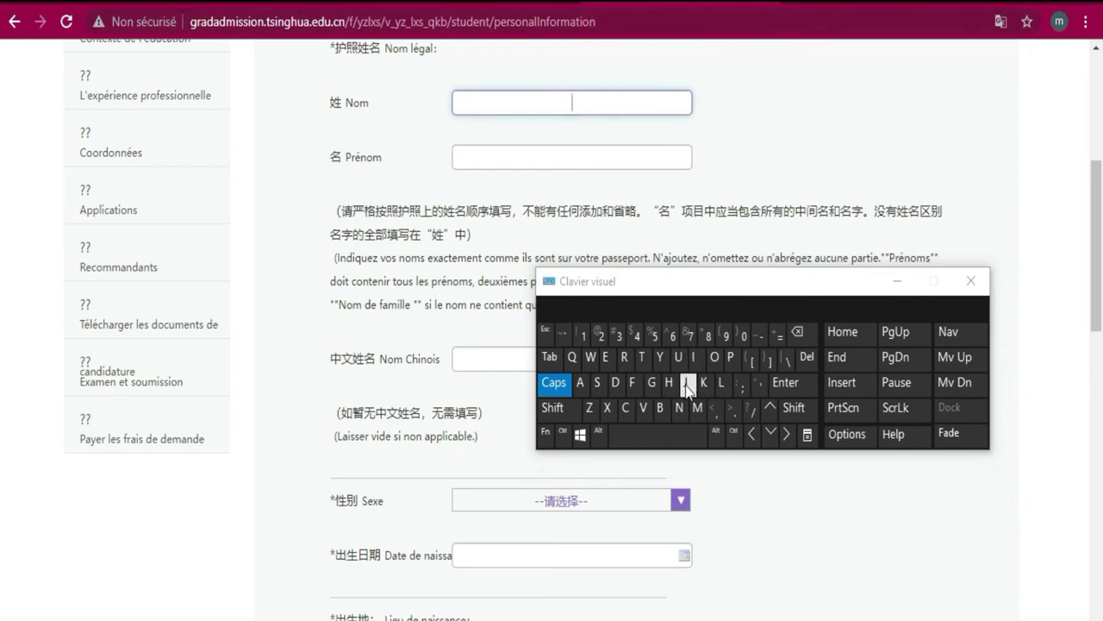
Step: Enter the applicant's surname in capital letters, correcting the mistyped characters
left_click(653, 385)
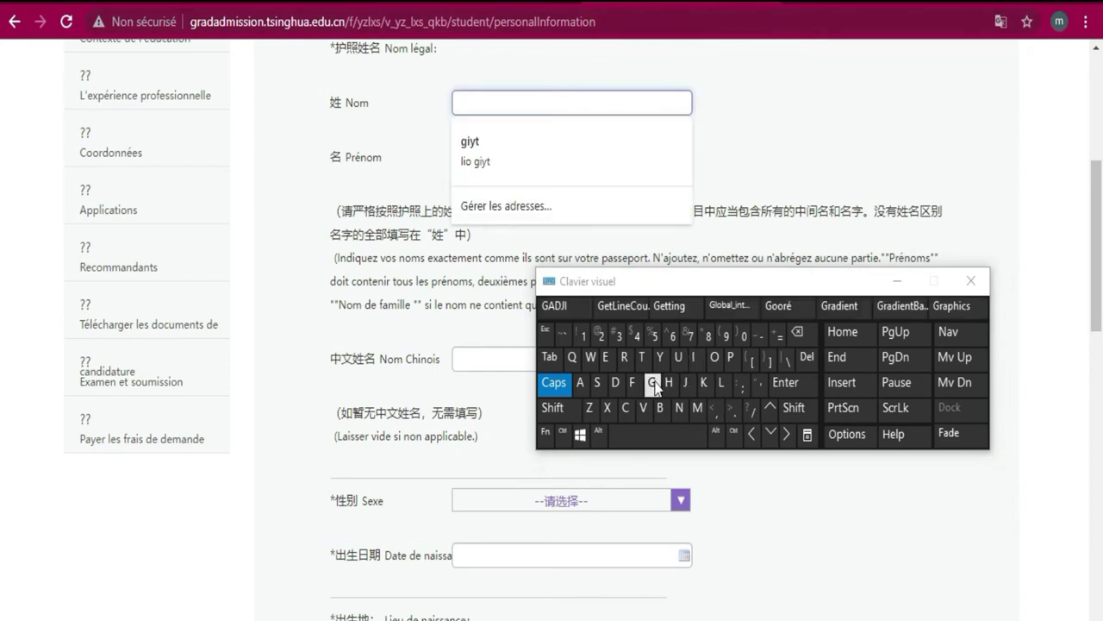
left_click(678, 357)
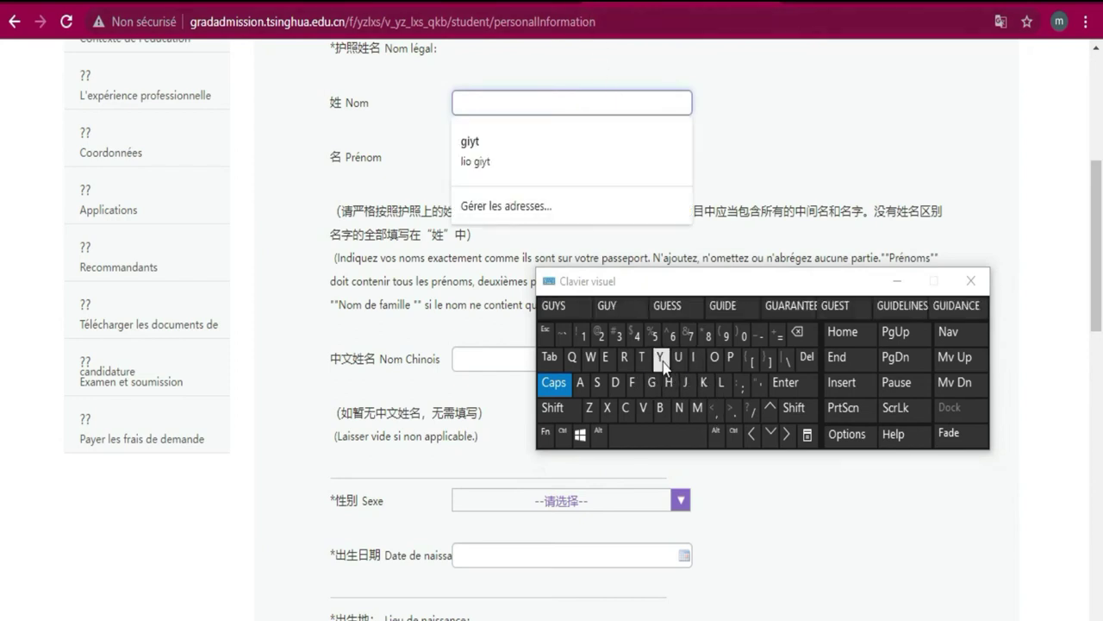
left_click(626, 409)
left_click(626, 409)
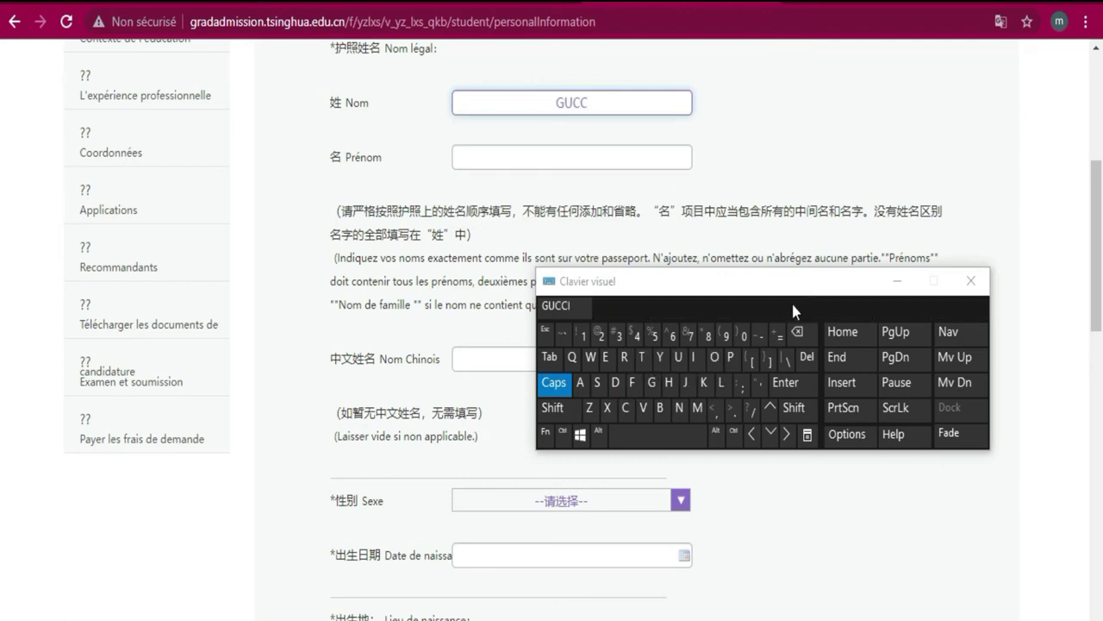
left_click(554, 382)
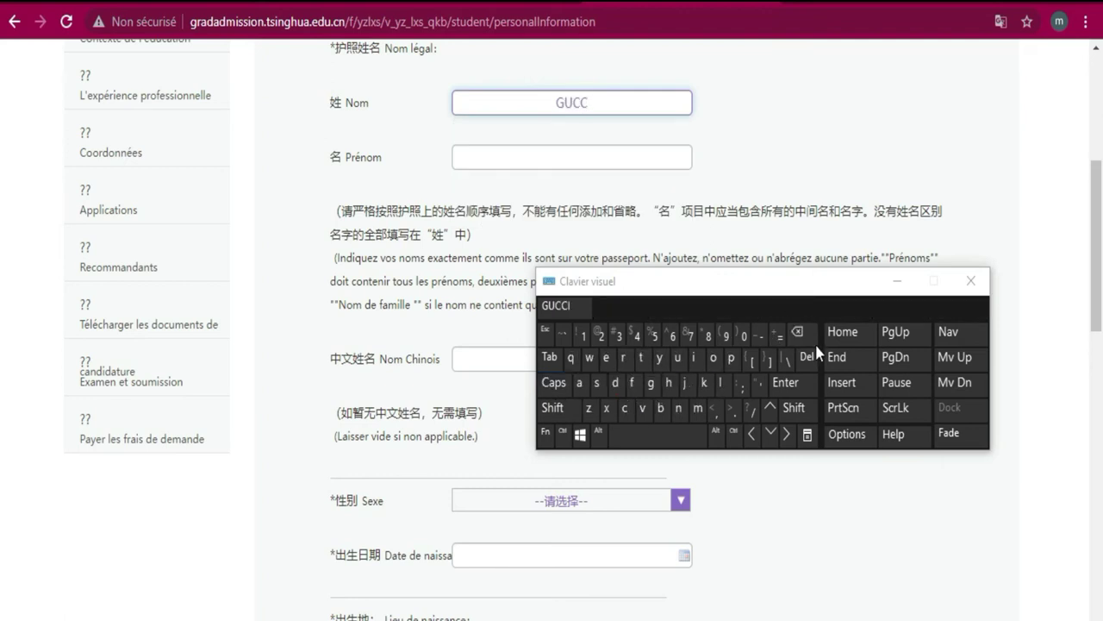
left_click(808, 334)
left_click(809, 334)
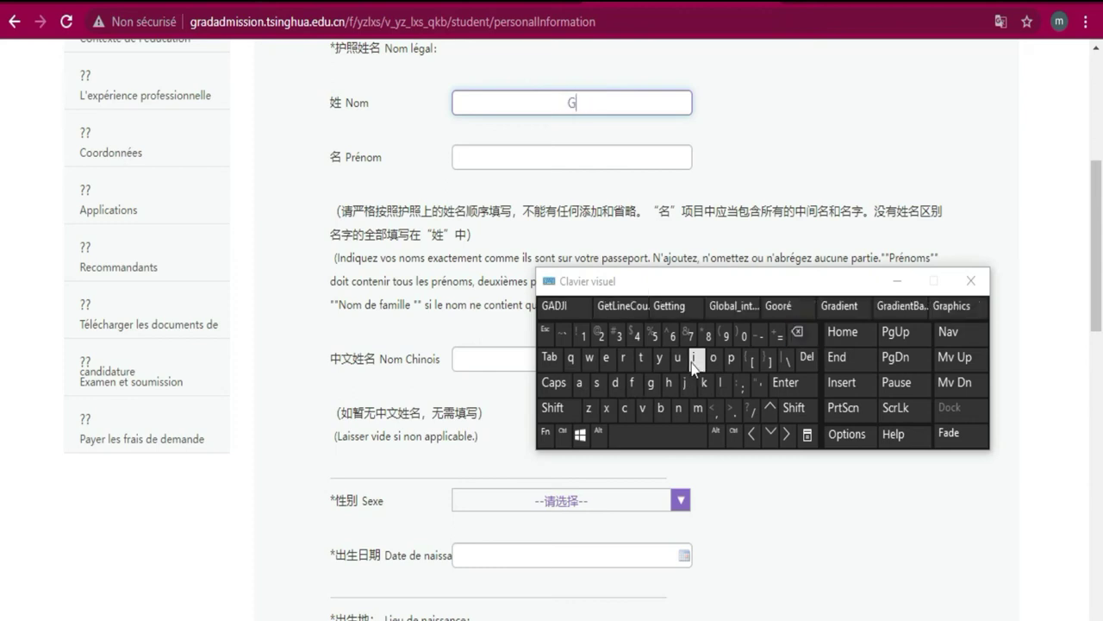
left_click(626, 409)
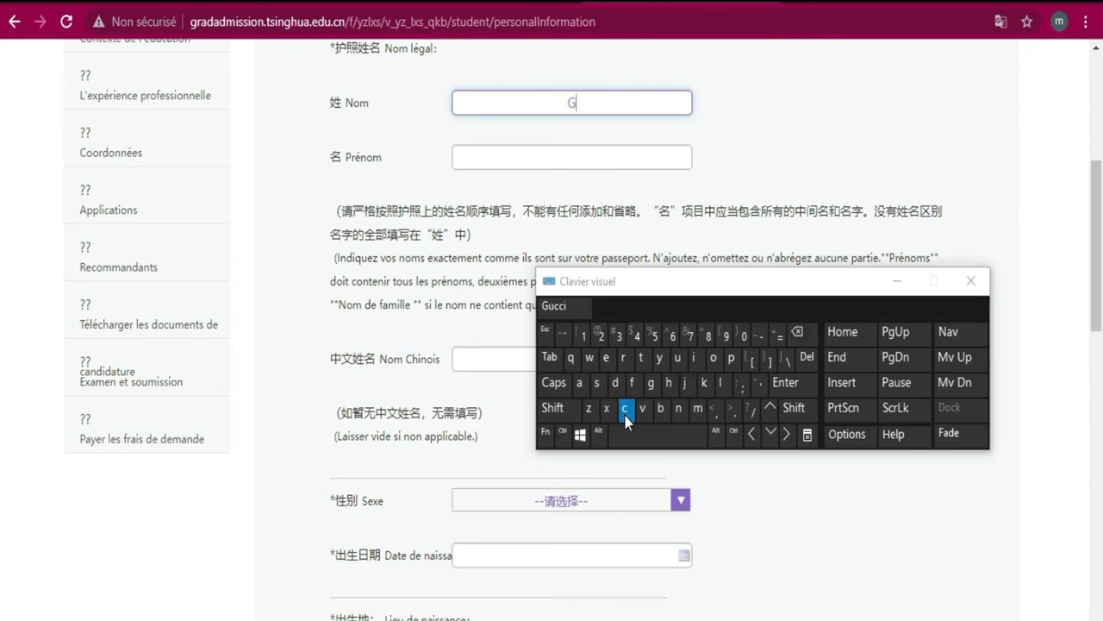
left_click(698, 358)
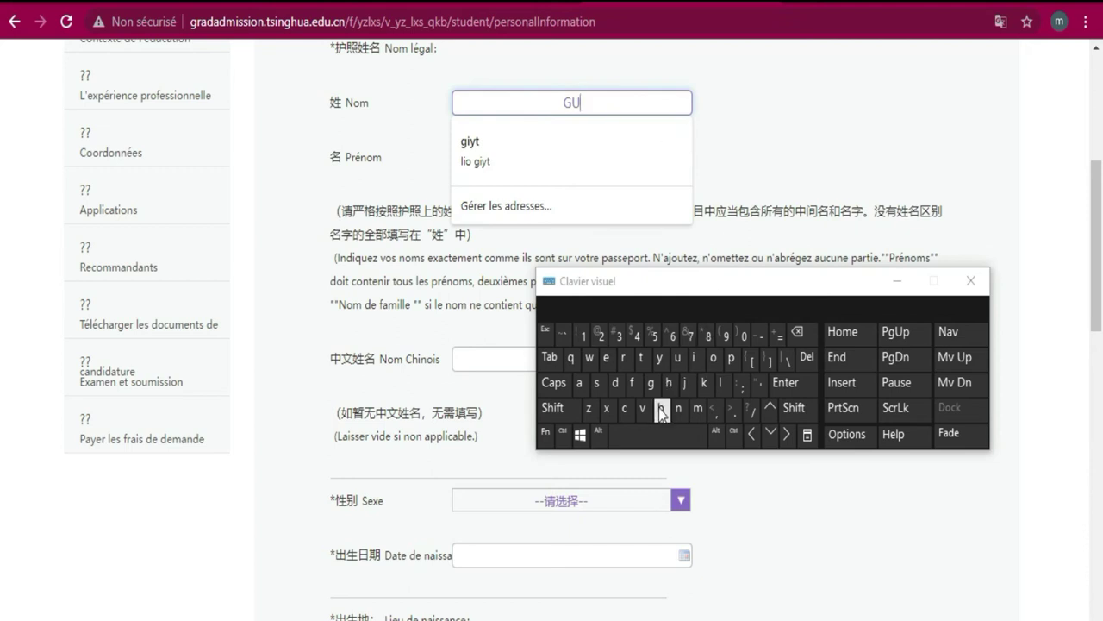
left_click(625, 409)
left_click(623, 412)
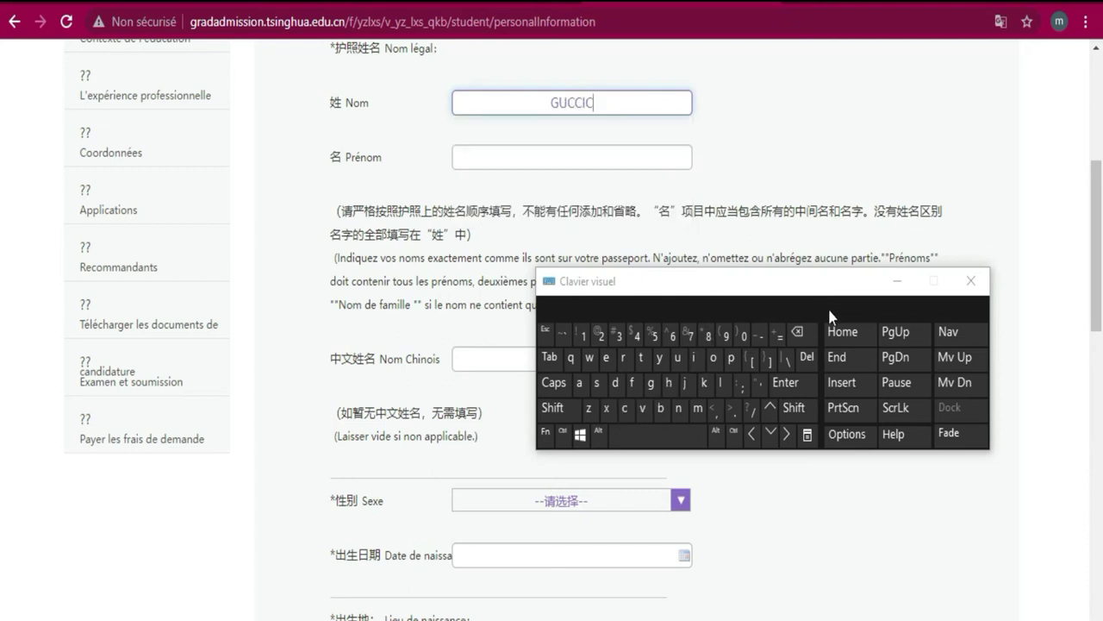
left_click(797, 332)
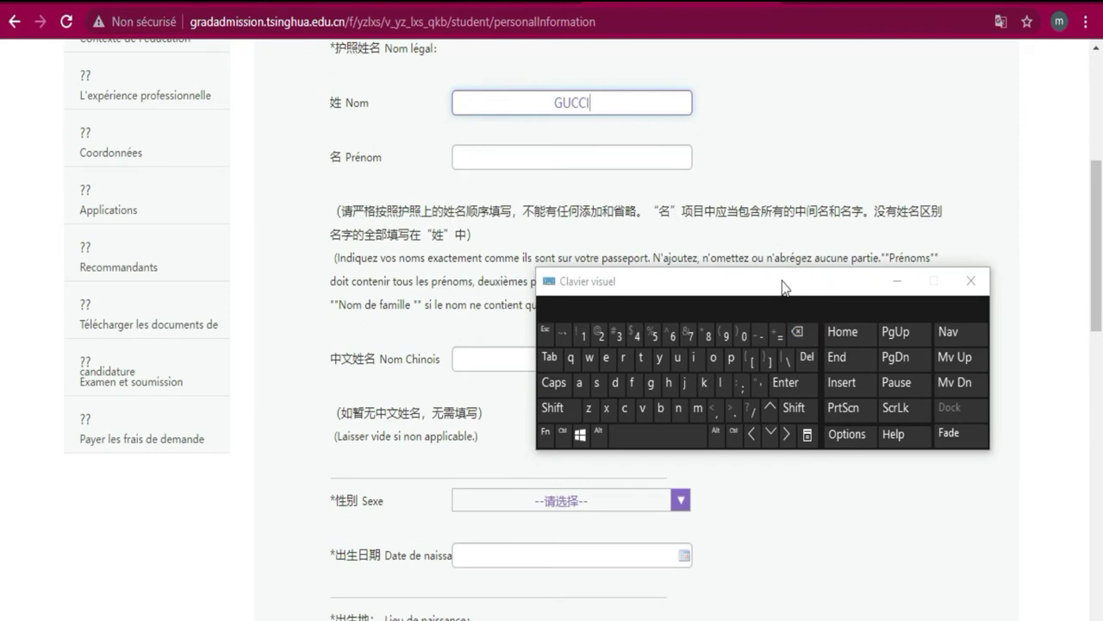
Step: Enter the applicant's given name in capital letters
left_click(612, 164)
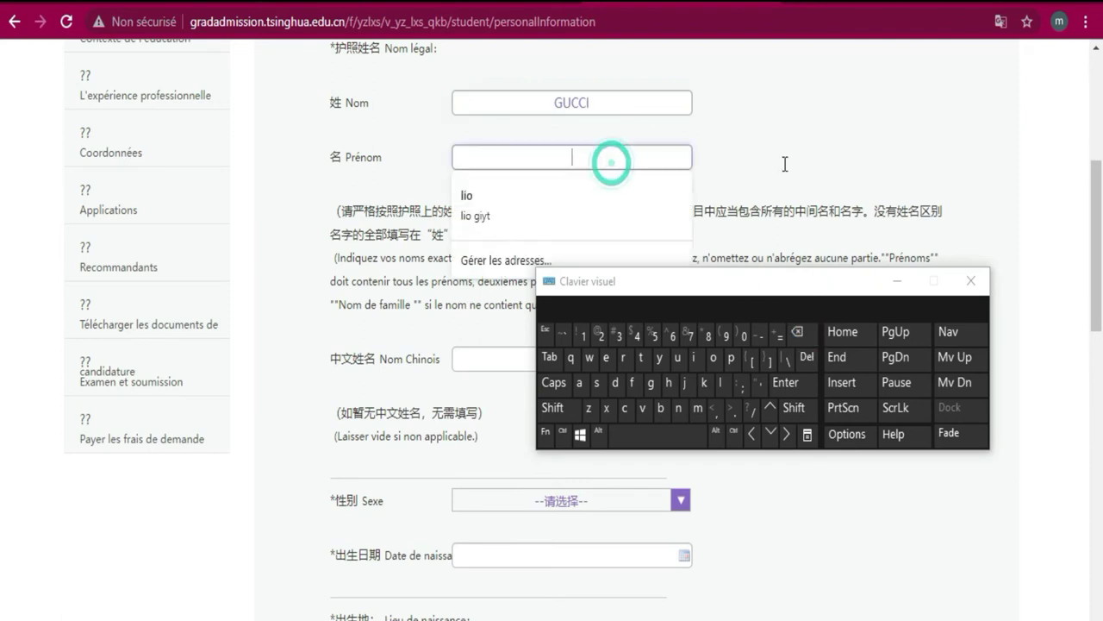
left_click(702, 392)
left_click(611, 360)
left_click(732, 358)
left_click(732, 358)
left_click(611, 360)
left_click(621, 359)
Step: Leave the Chinese name empty and set the applicant's sex to Homme
scroll(830, 125, "down", 1)
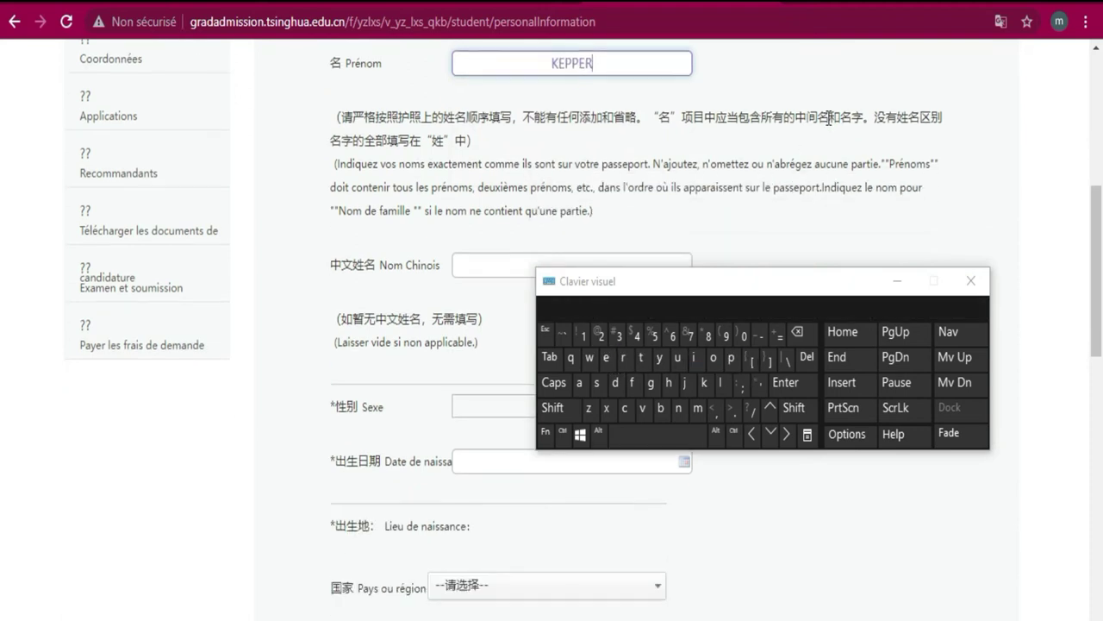
scroll(839, 131, "down", 1)
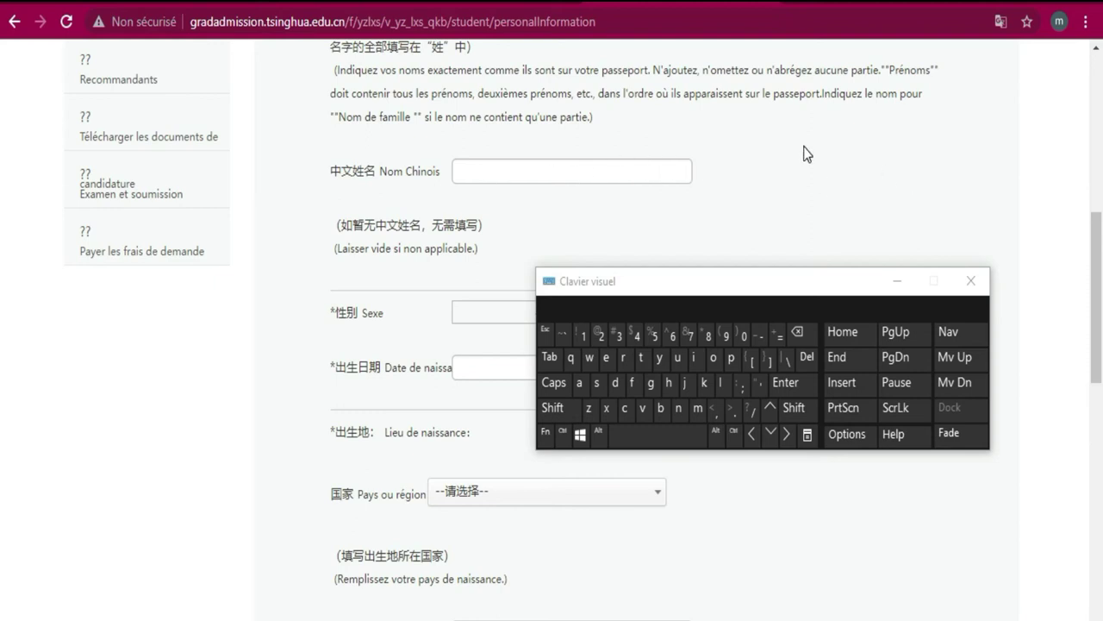
scroll(807, 154, "down", 2)
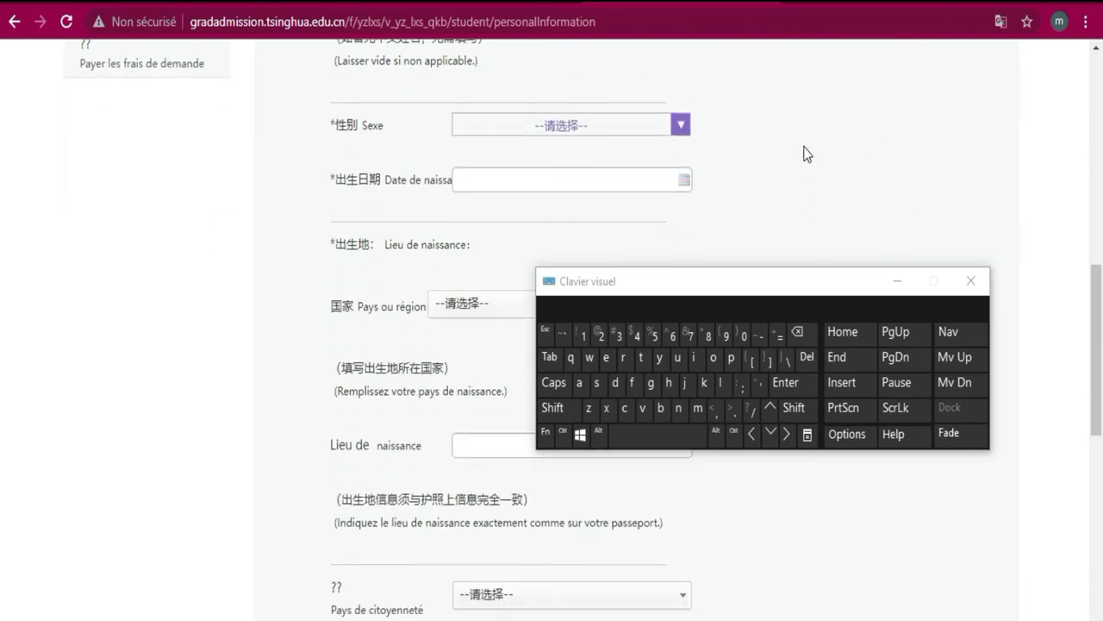
left_click(617, 133)
Step: Set the applicant's date of birth from the calendar, moving the on-screen keyboard clear of the calendar and the birth country field
left_click(577, 179)
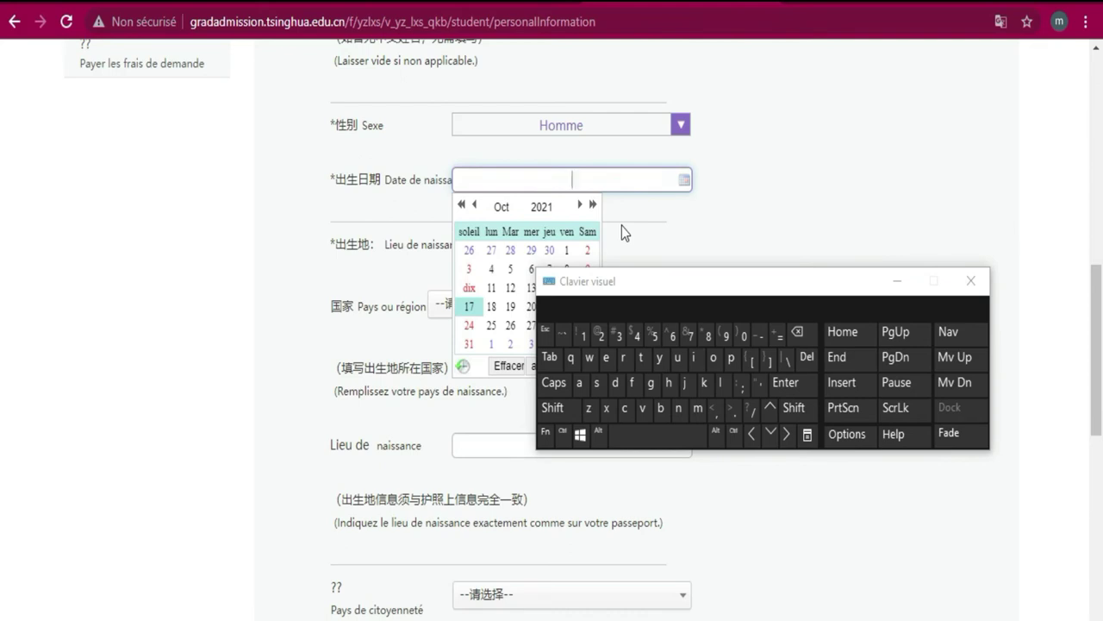
left_click(538, 207)
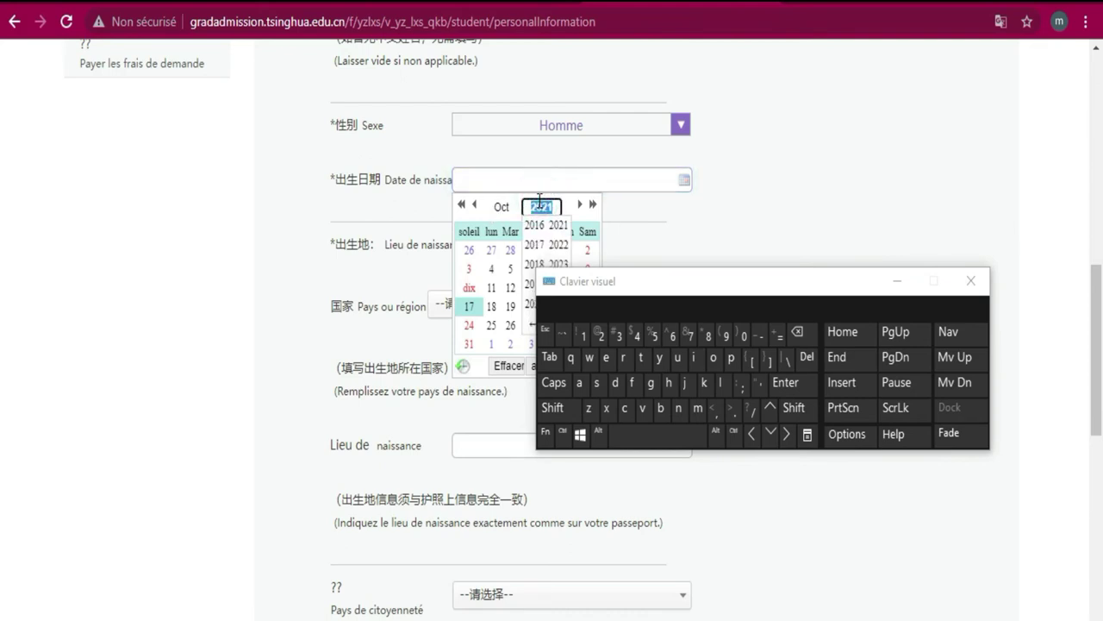
left_click_drag(741, 280, 862, 157)
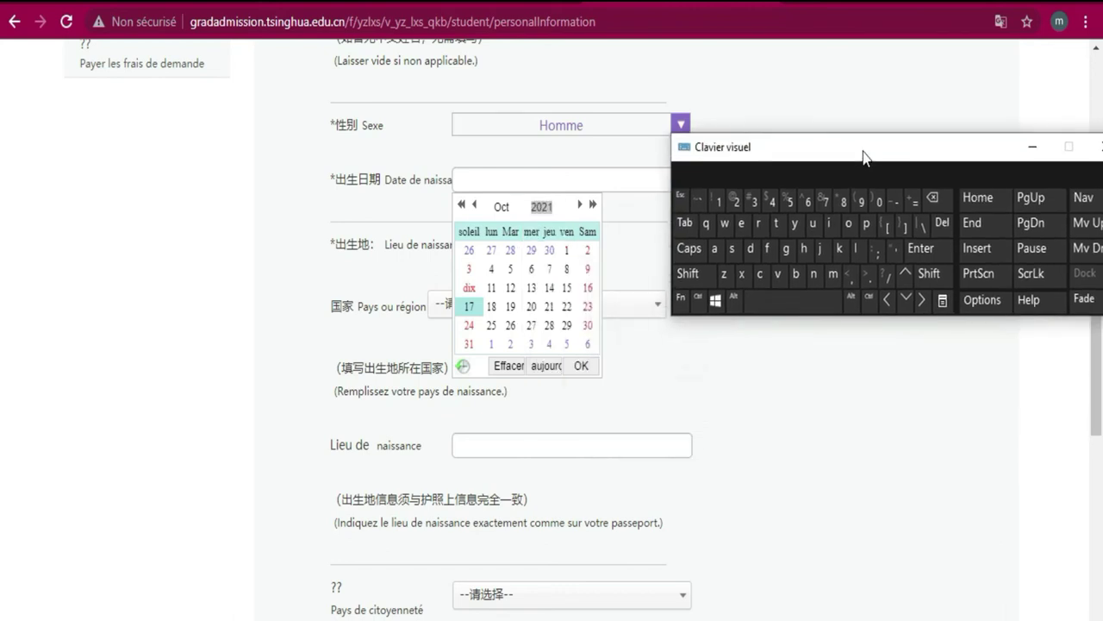
left_click(535, 325)
left_click(534, 325)
left_click(561, 325)
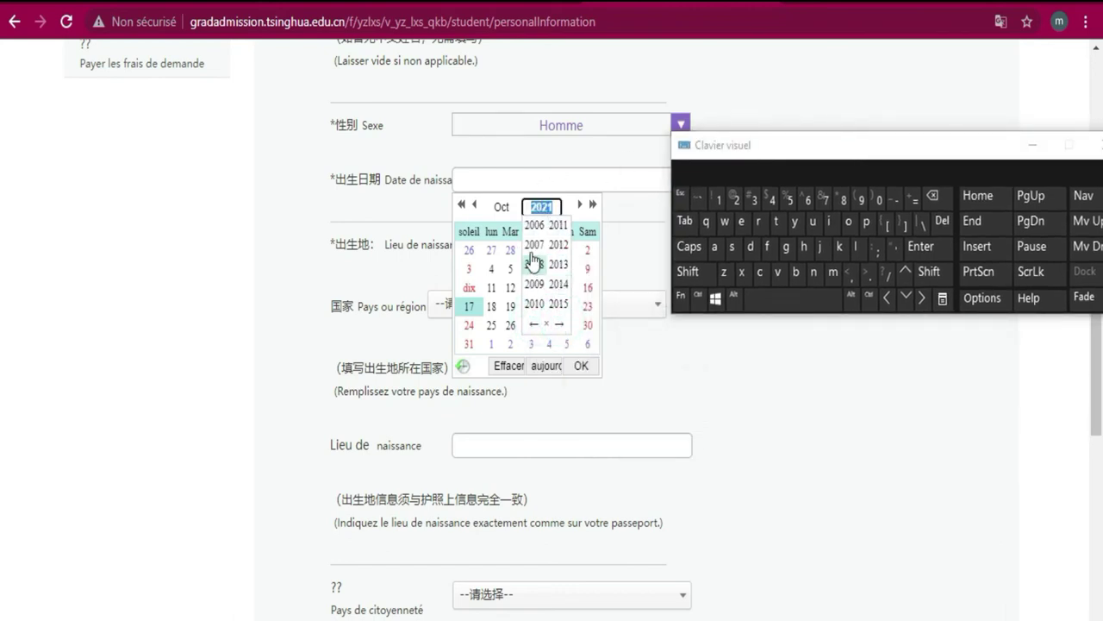
left_click(534, 325)
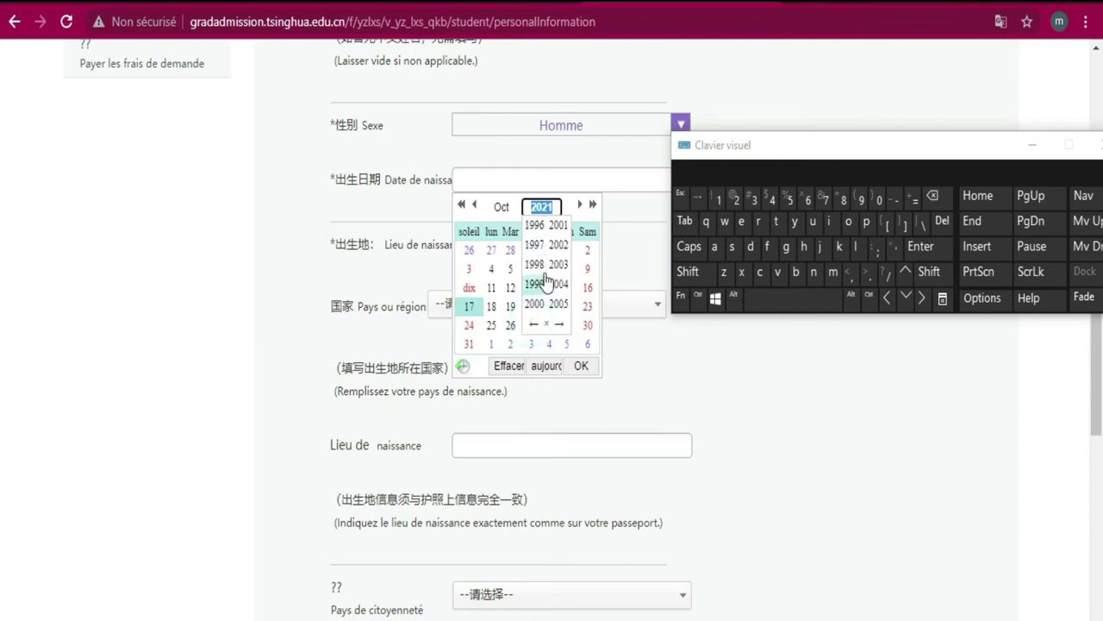
left_click(558, 285)
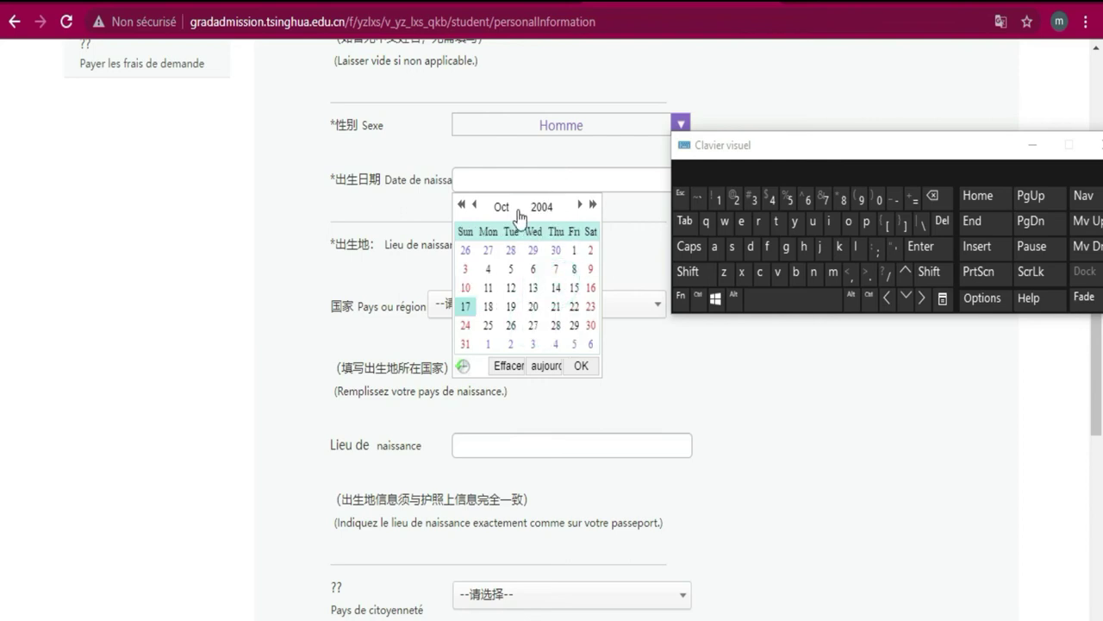
left_click(511, 288)
left_click_drag(816, 143, 827, 228)
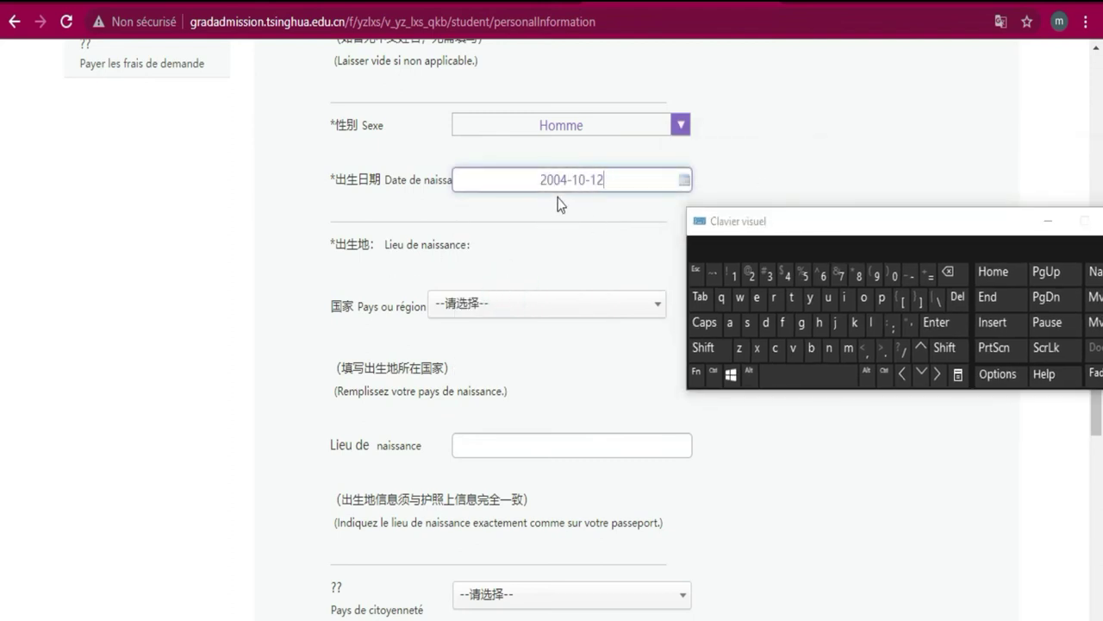
left_click(569, 312)
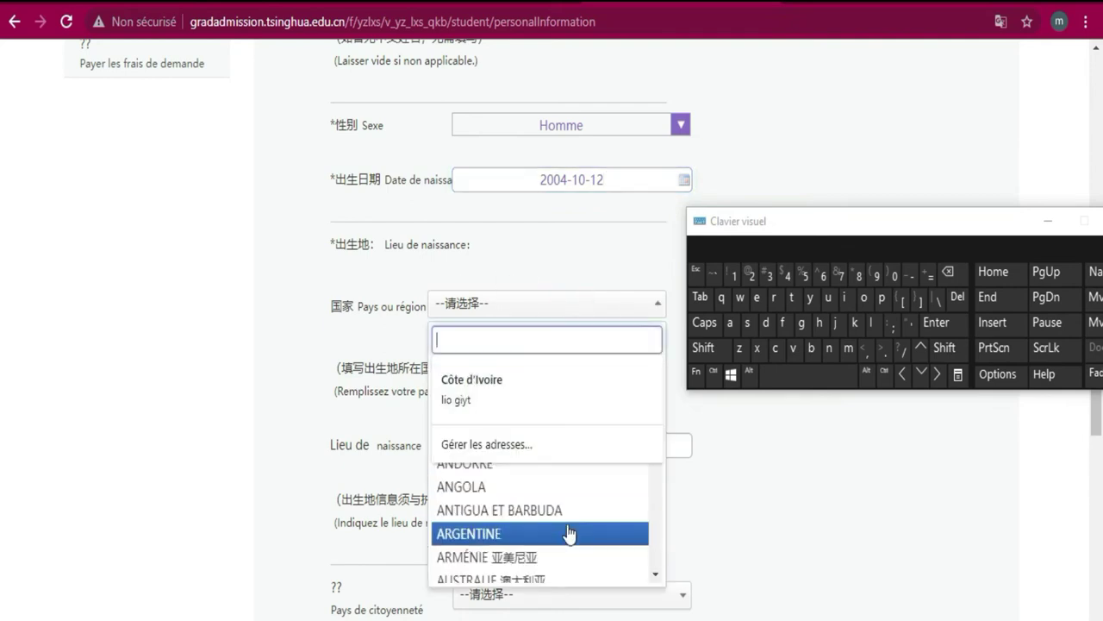
left_click(655, 542)
left_click(656, 546)
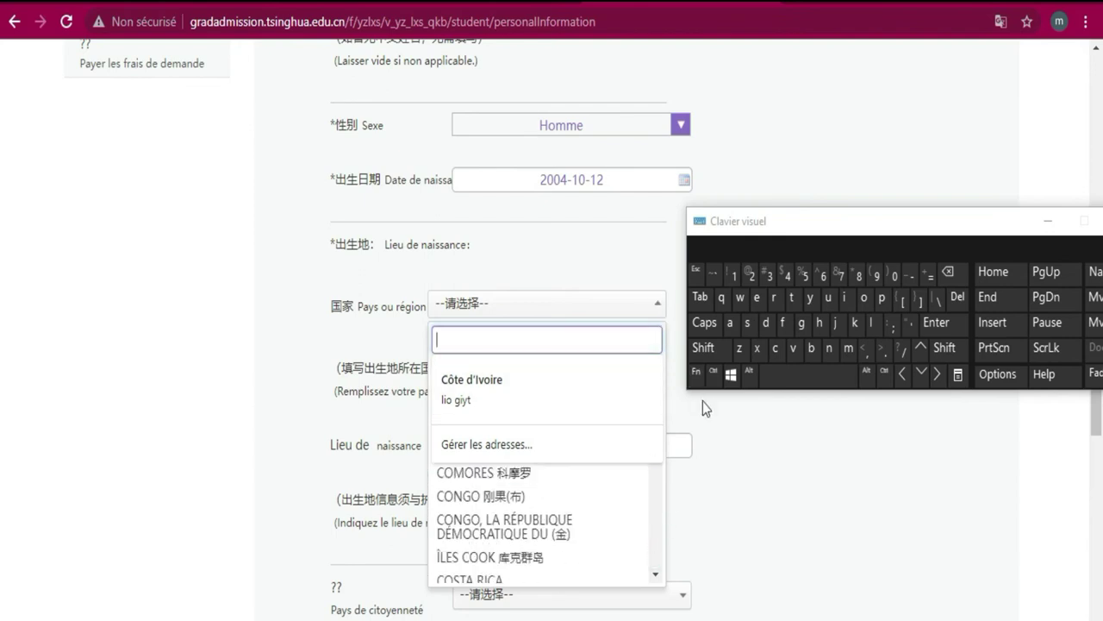
left_click(747, 472)
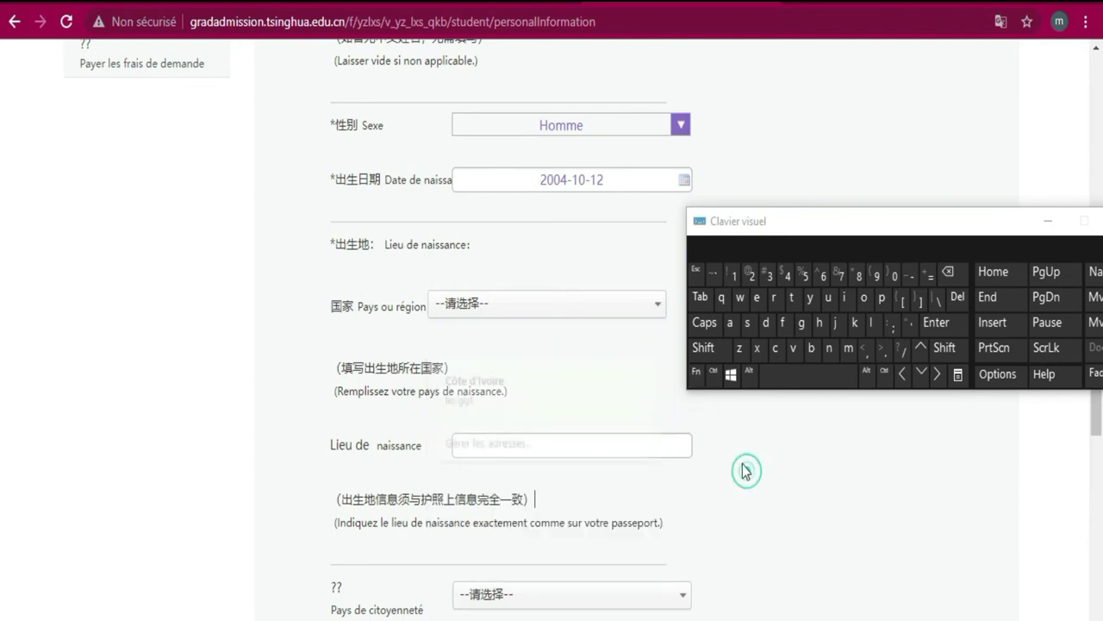
Step: Set the country of birth to COTE D'IVOIRE from the country list
left_click(634, 310)
left_click(655, 575)
left_click(655, 575)
left_click(656, 575)
left_click(655, 575)
left_click(655, 575)
left_click(655, 575)
left_click(656, 575)
left_click(655, 575)
left_click(655, 575)
left_click(655, 575)
left_click(655, 575)
left_click(655, 575)
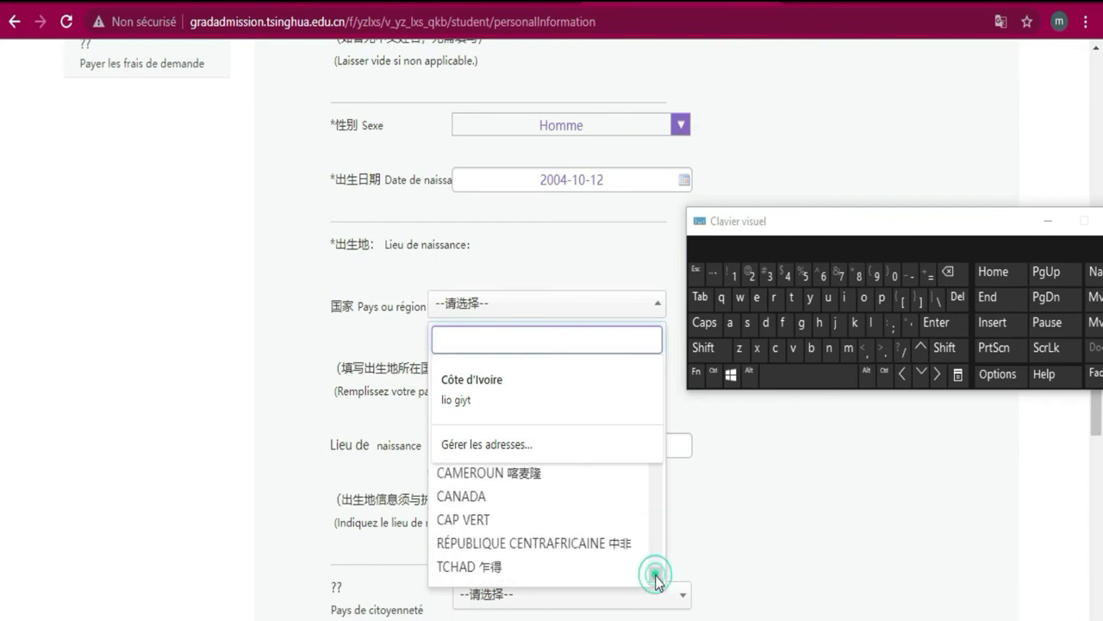
left_click(655, 575)
left_click(655, 575)
left_click(655, 575)
left_click(656, 575)
left_click(655, 575)
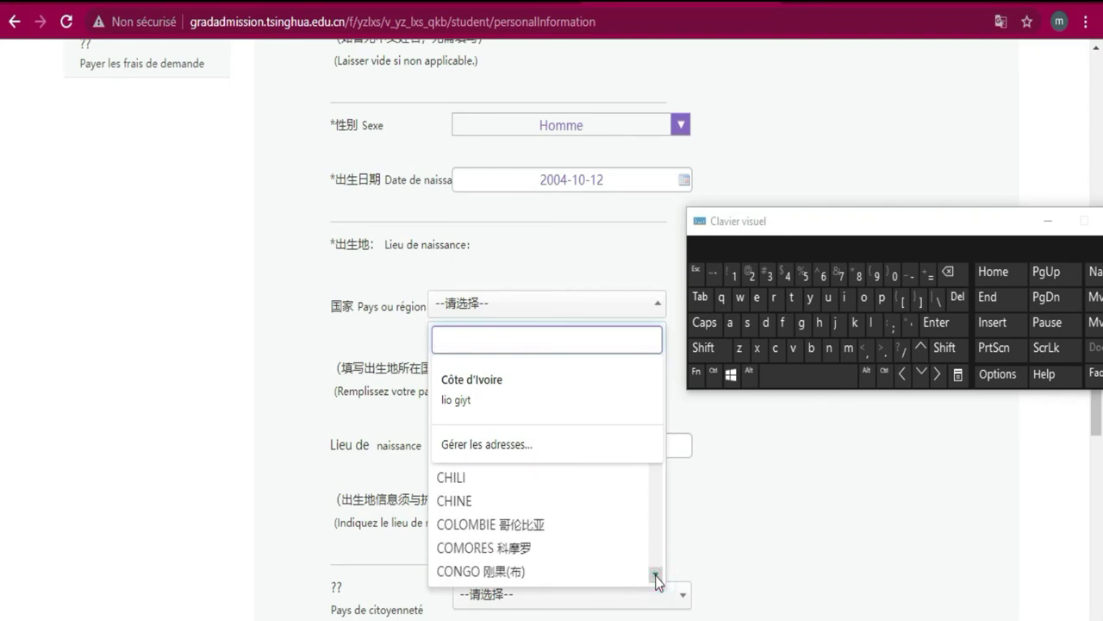
left_click(655, 575)
left_click(655, 575)
left_click(655, 575)
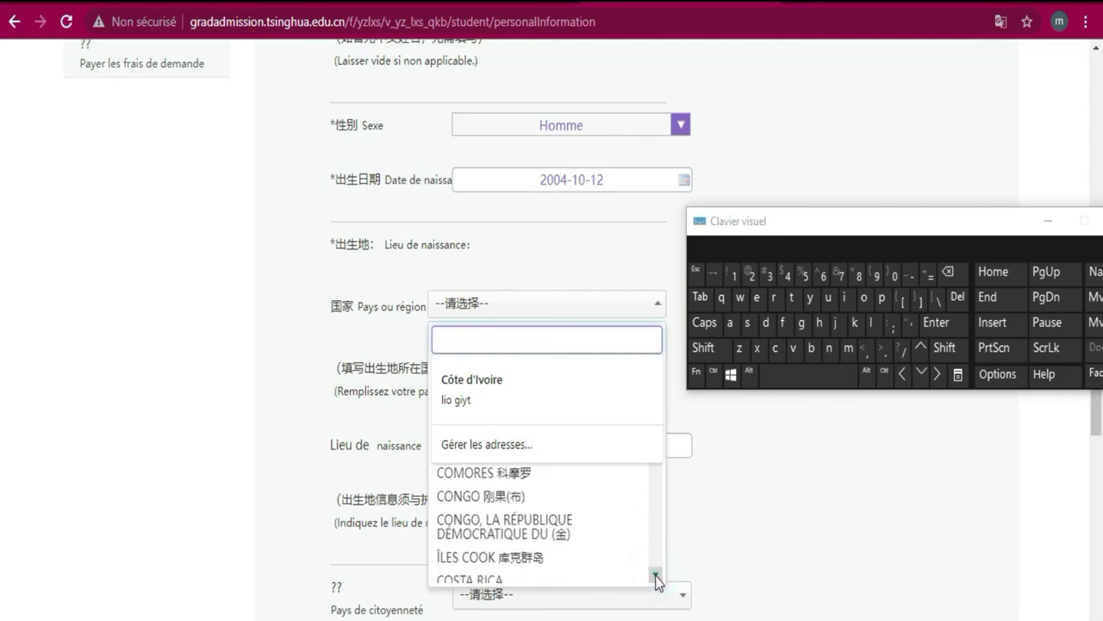
left_click(655, 575)
left_click(525, 564)
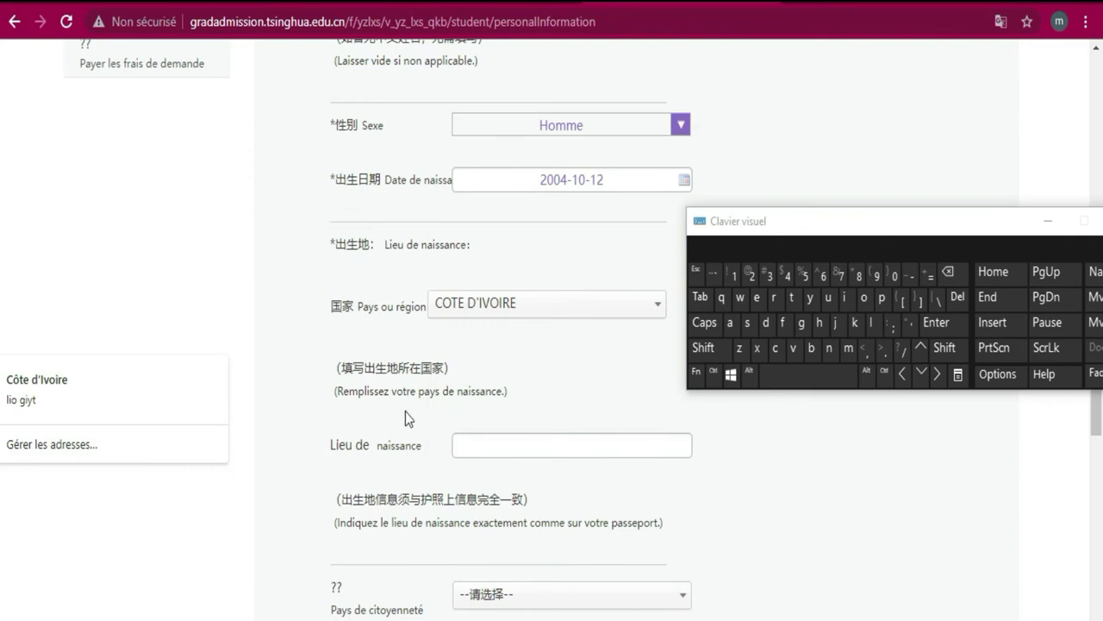
Step: Enter Abidjan as the place of birth, with only the first letter capitalised
left_click(550, 450)
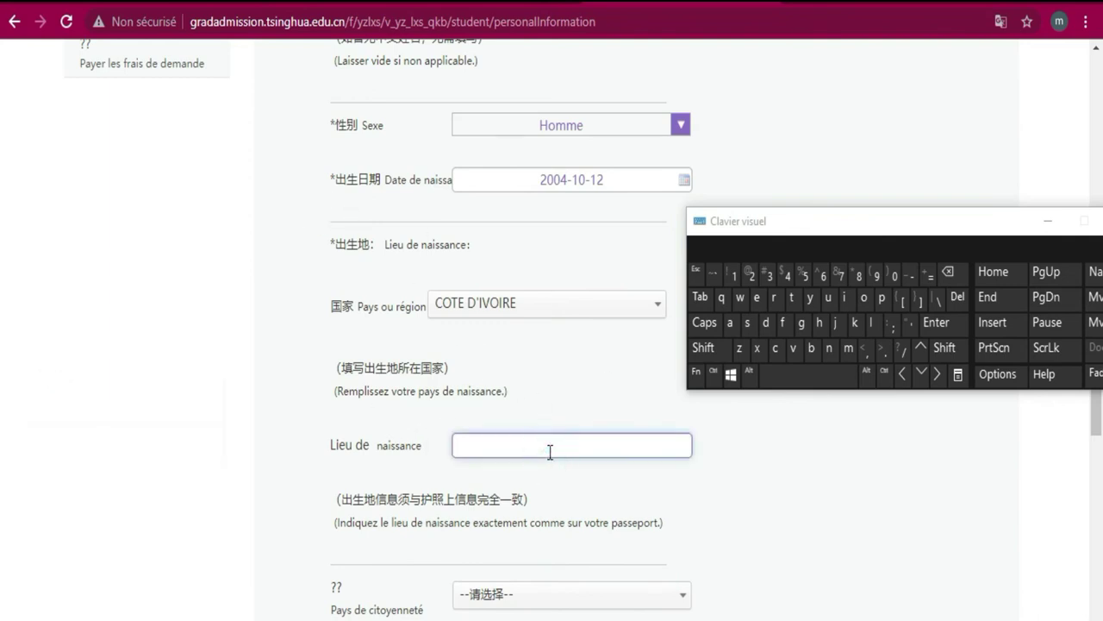
left_click(731, 323)
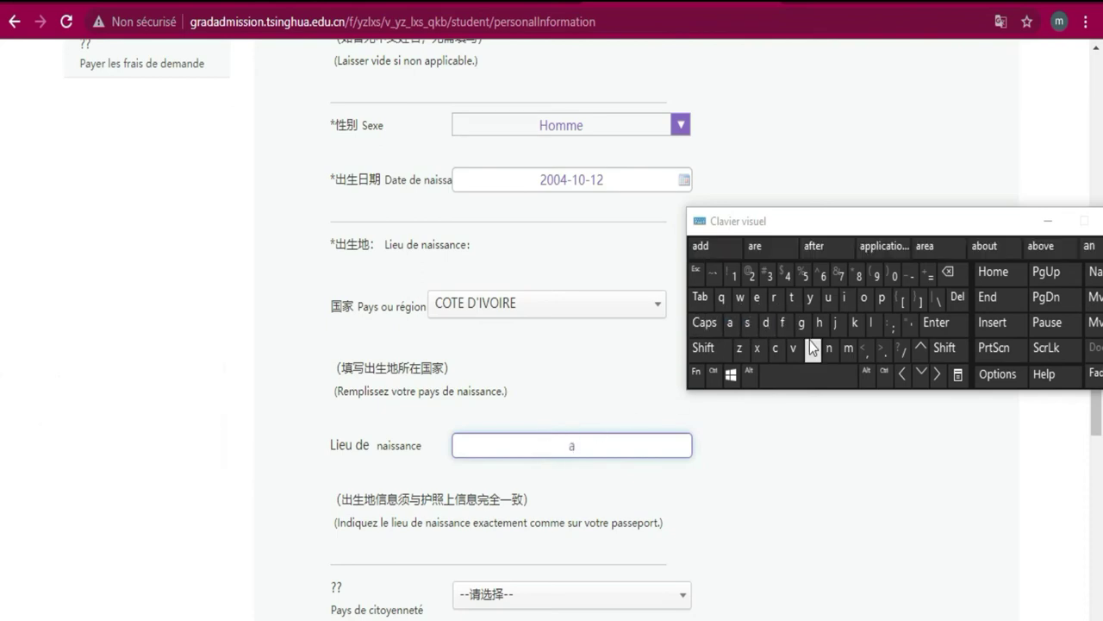
left_click(949, 271)
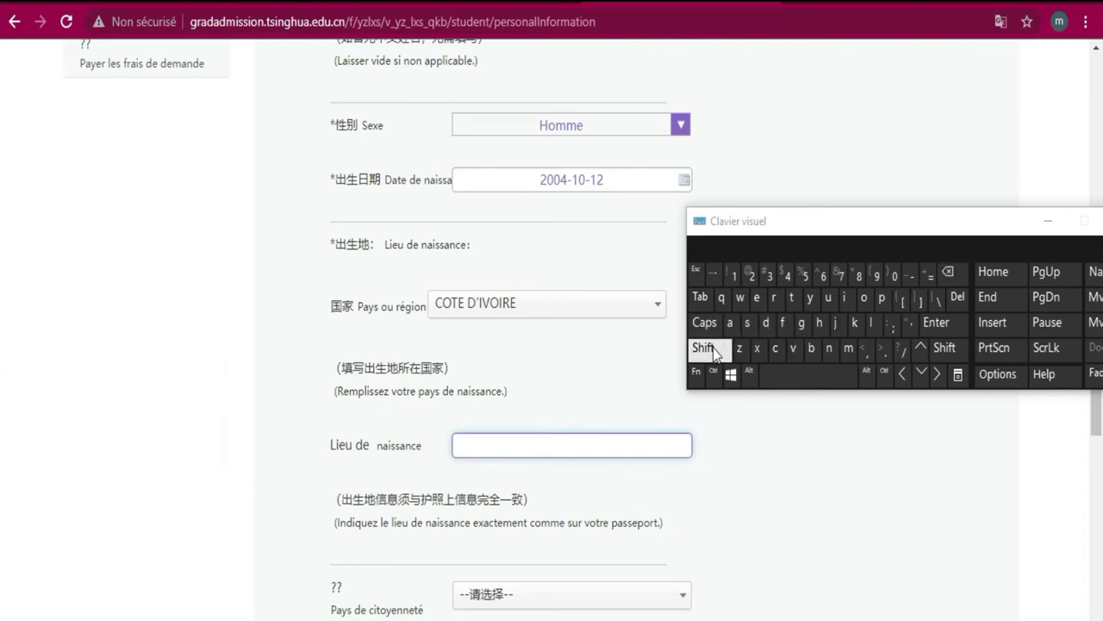
left_click(705, 322)
left_click(733, 329)
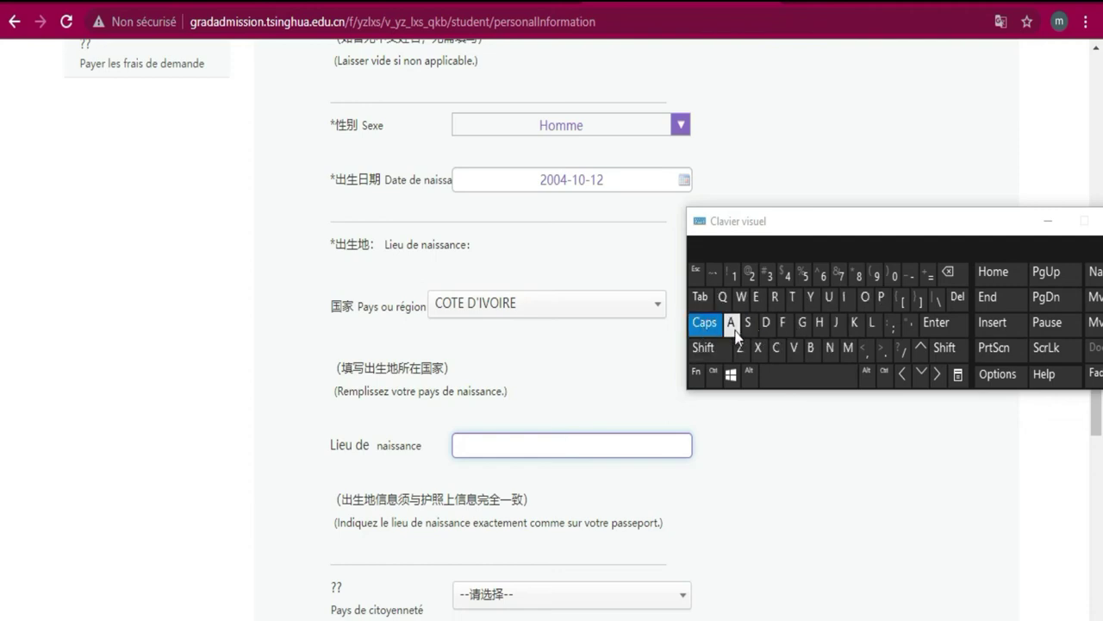
left_click(703, 347)
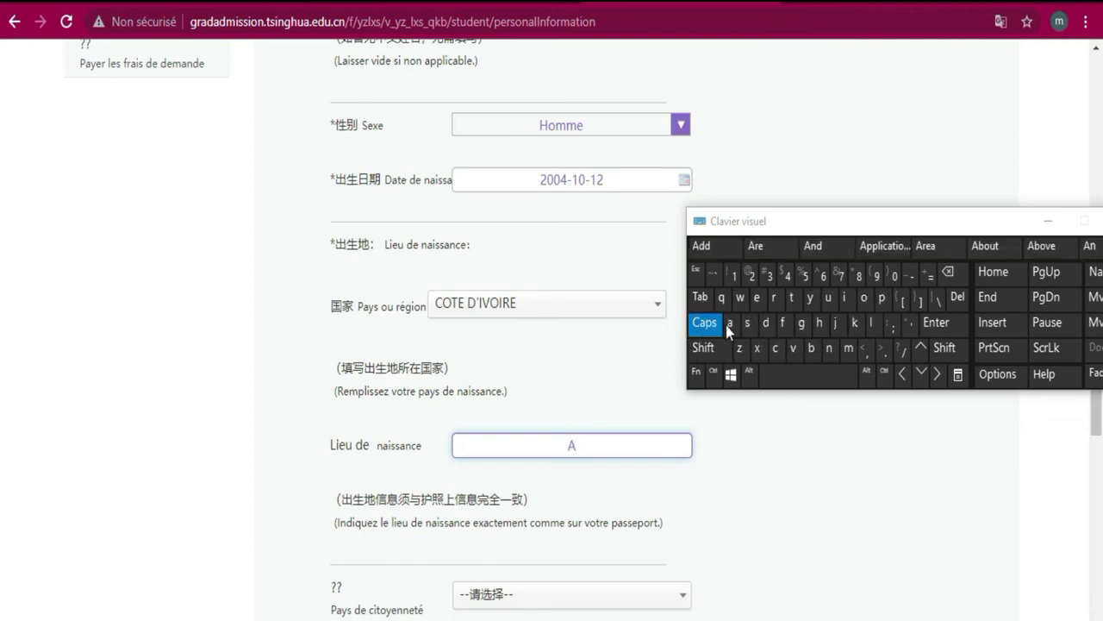
left_click(812, 347)
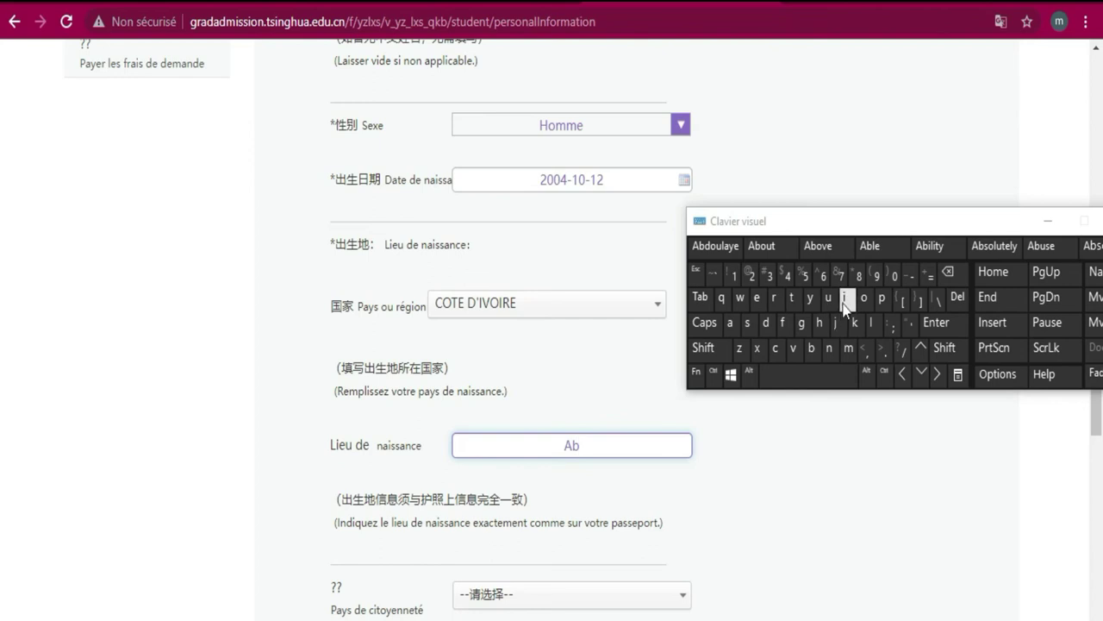
left_click(845, 298)
left_click(766, 322)
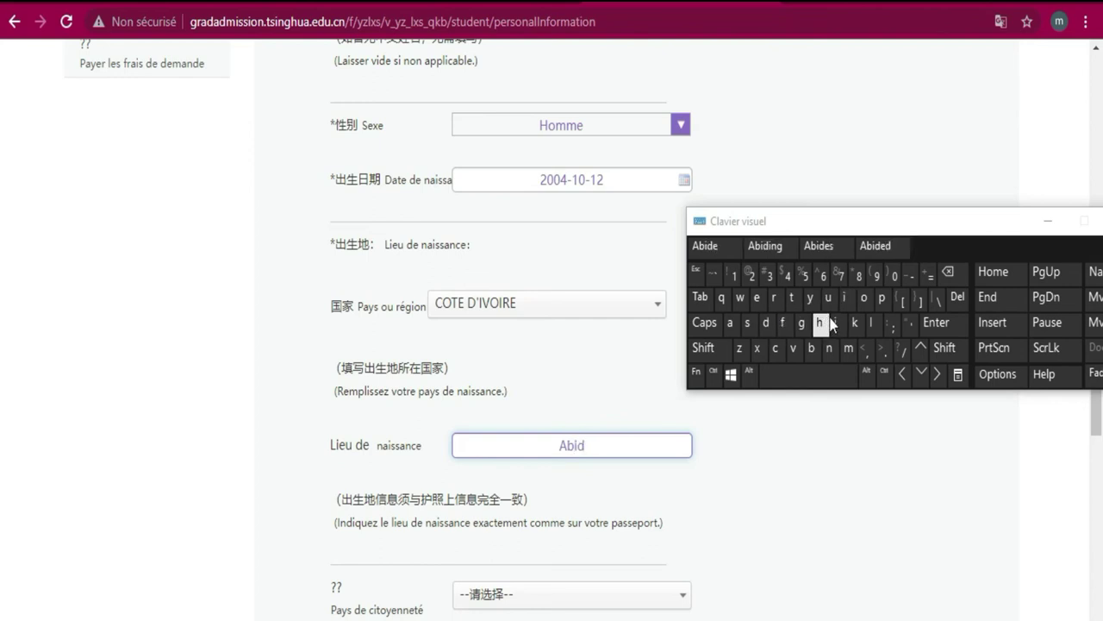
left_click(836, 322)
left_click(731, 322)
left_click(830, 348)
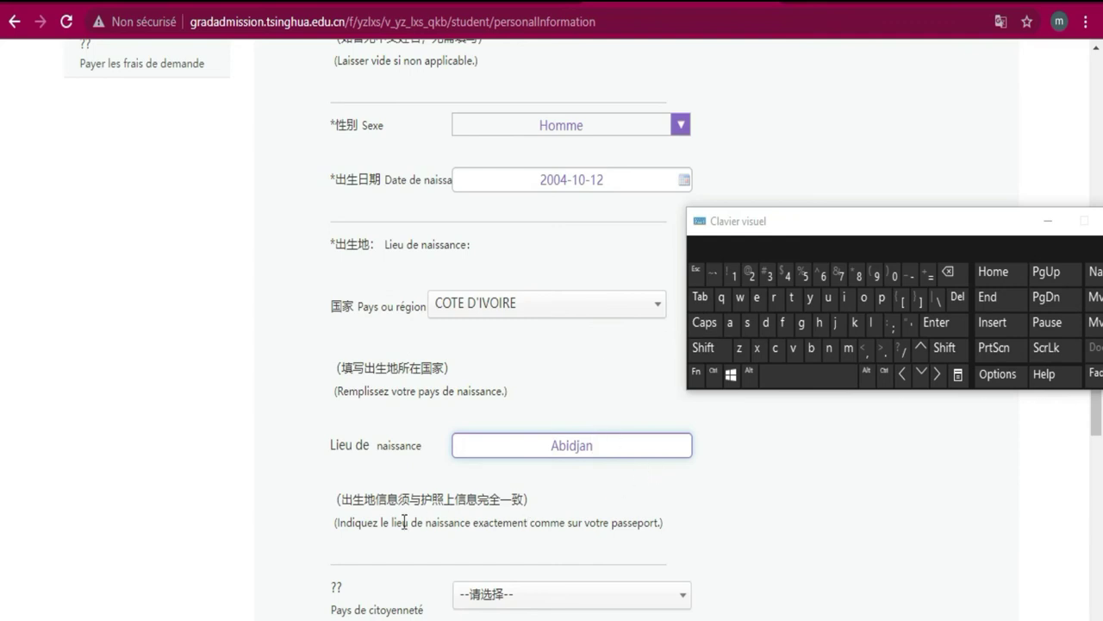
Step: Filter the country of citizenship list with "co" and choose COTE D'IVOIRE
scroll(575, 540, "down", 3)
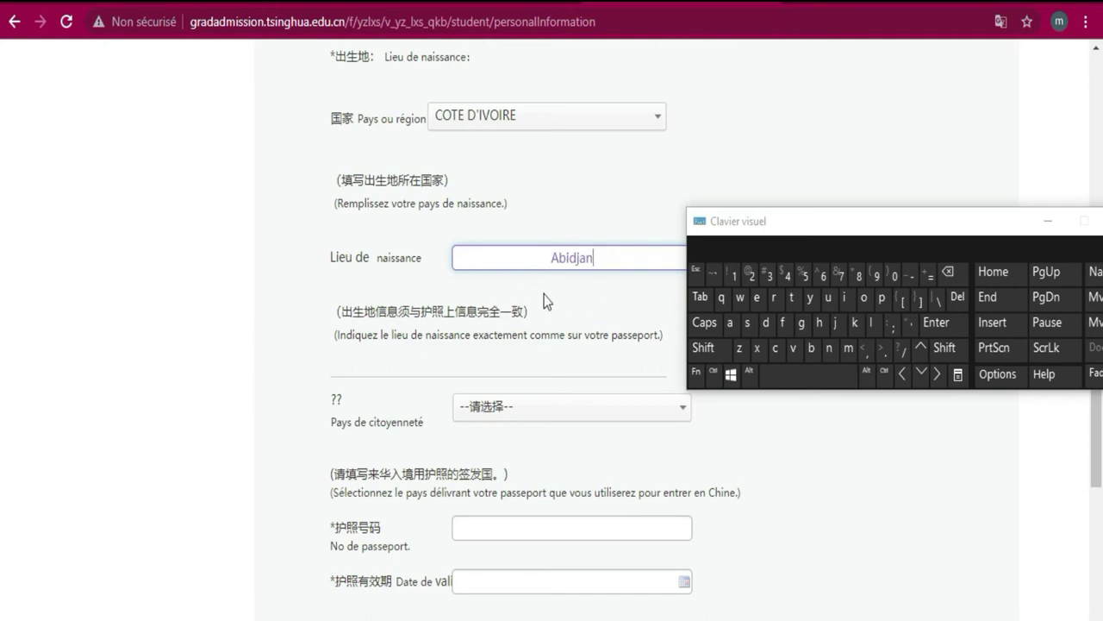
left_click(623, 415)
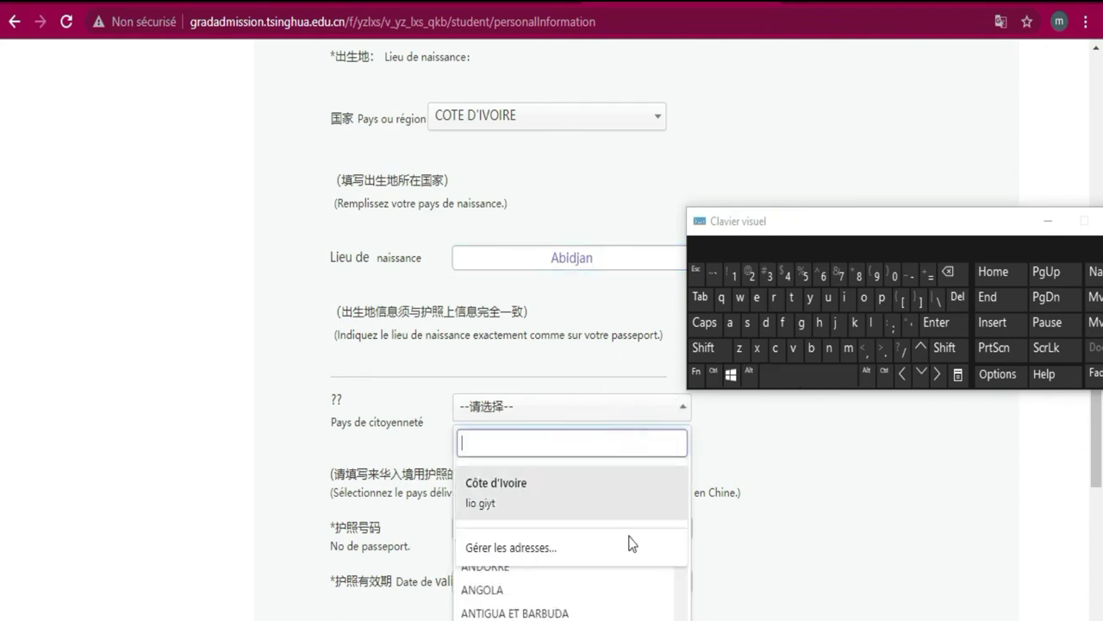
left_click(776, 349)
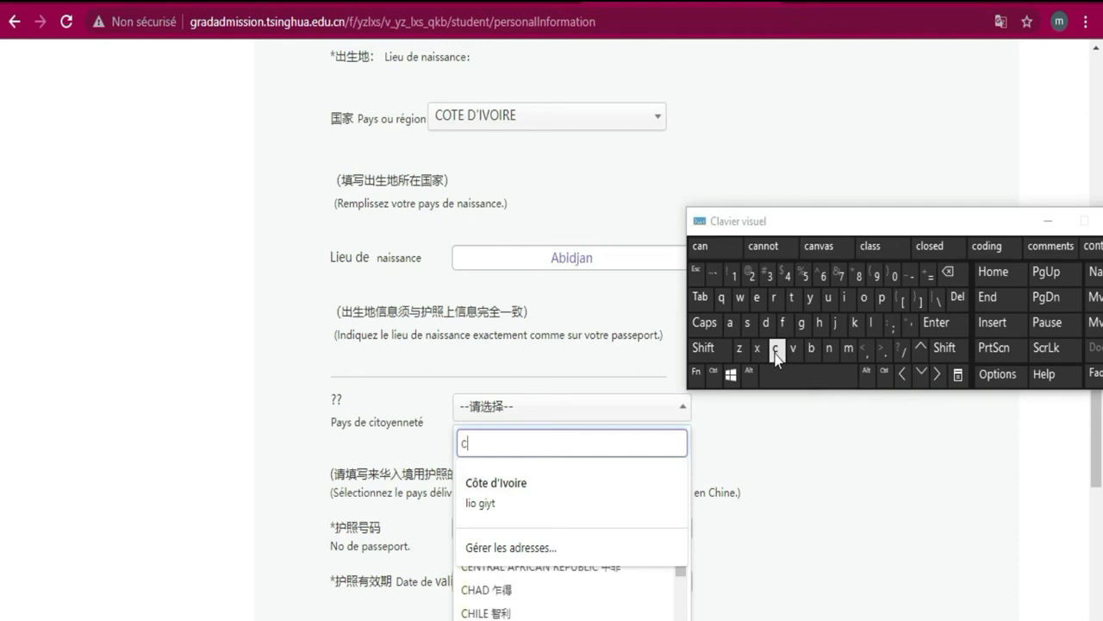
left_click(864, 299)
left_click(562, 614)
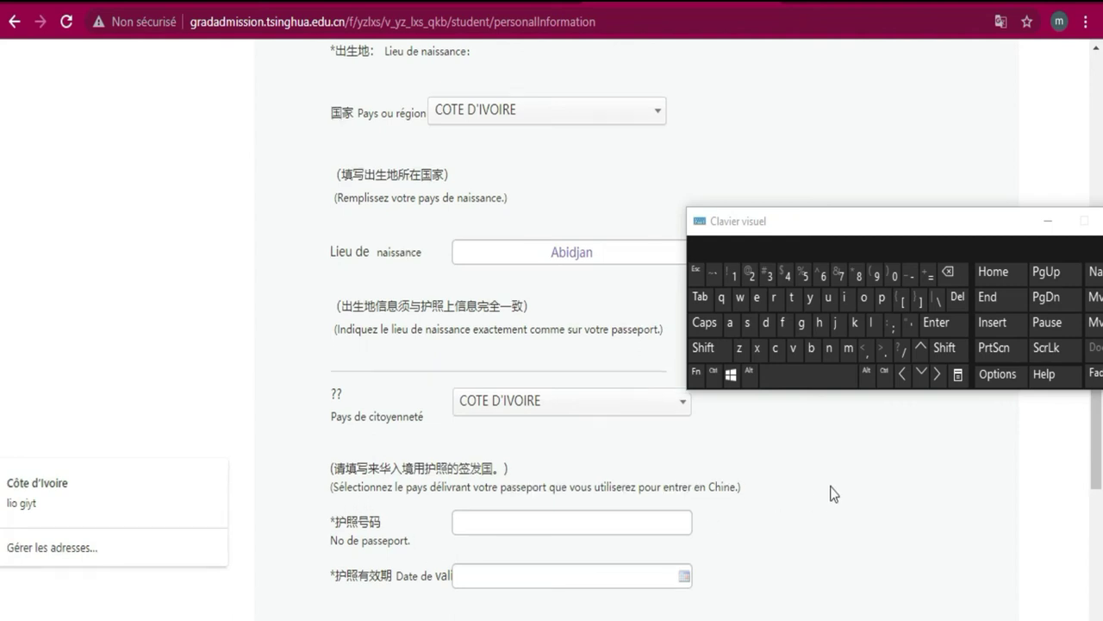
Step: Enter the applicant's passport number in the field below the country of citizenship
scroll(606, 465, "down", 1)
left_click(601, 434)
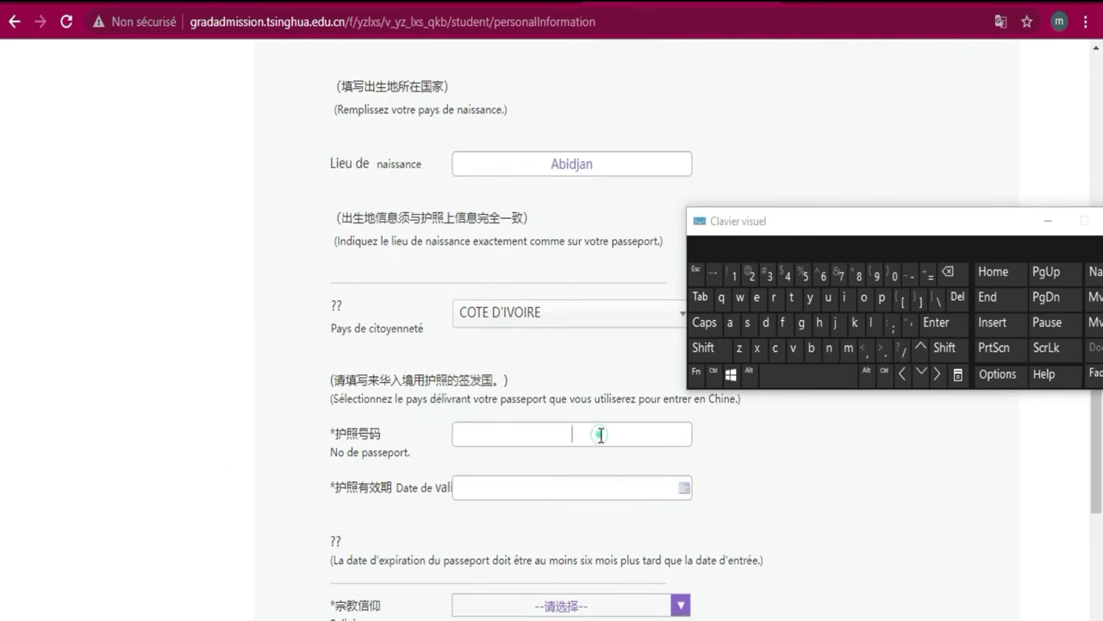
left_click(752, 275)
left_click(769, 276)
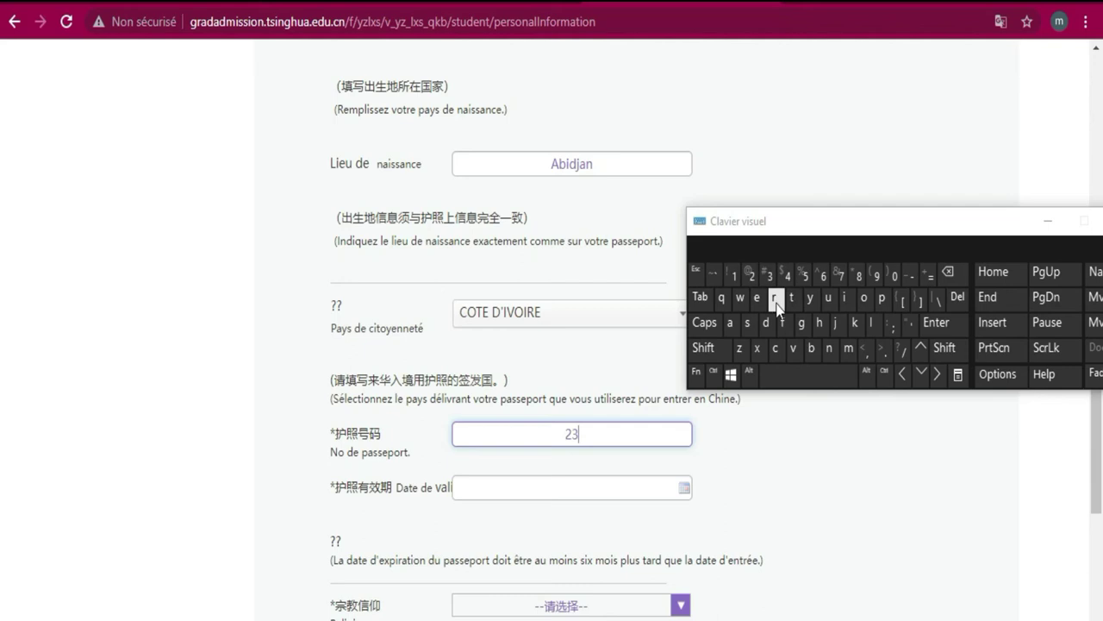
left_click(730, 323)
left_click(854, 322)
left_click(787, 275)
left_click(805, 276)
left_click(824, 276)
left_click(840, 276)
left_click(860, 276)
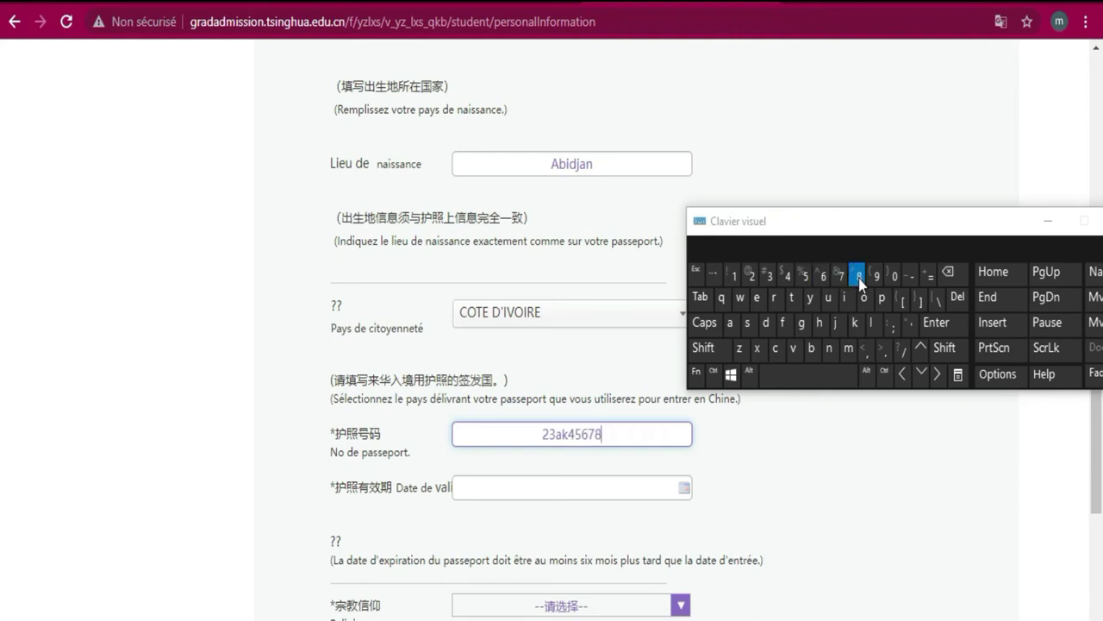
Step: Set the passport's expiry date to 2025-10-14 and move the on-screen keyboard clear of the religion and marital status fields
left_click(522, 488)
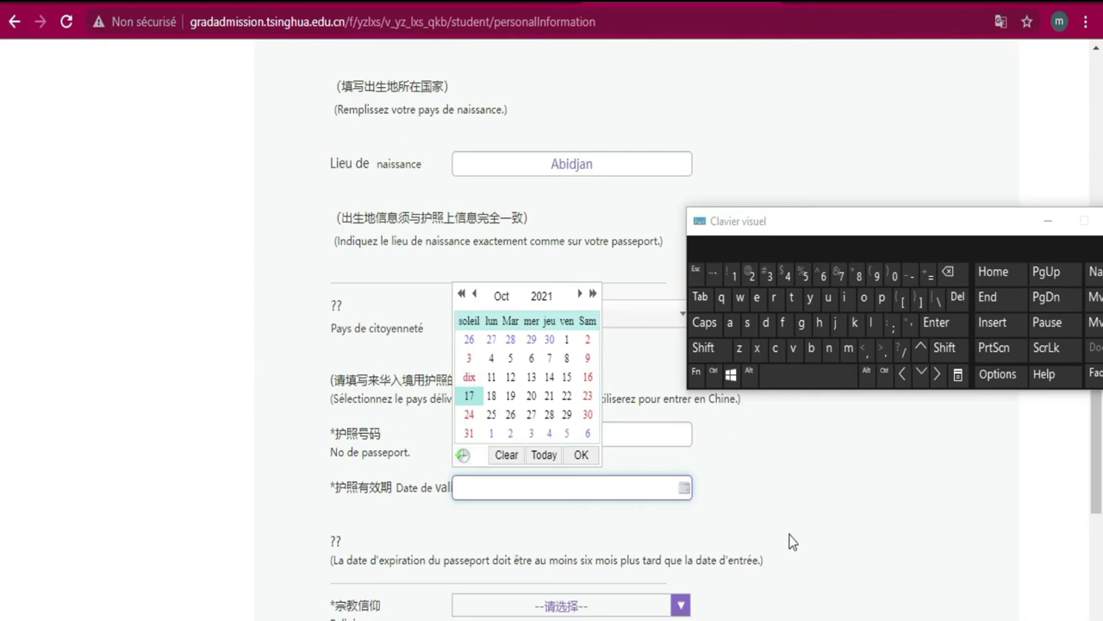
left_click(620, 485)
left_click(543, 297)
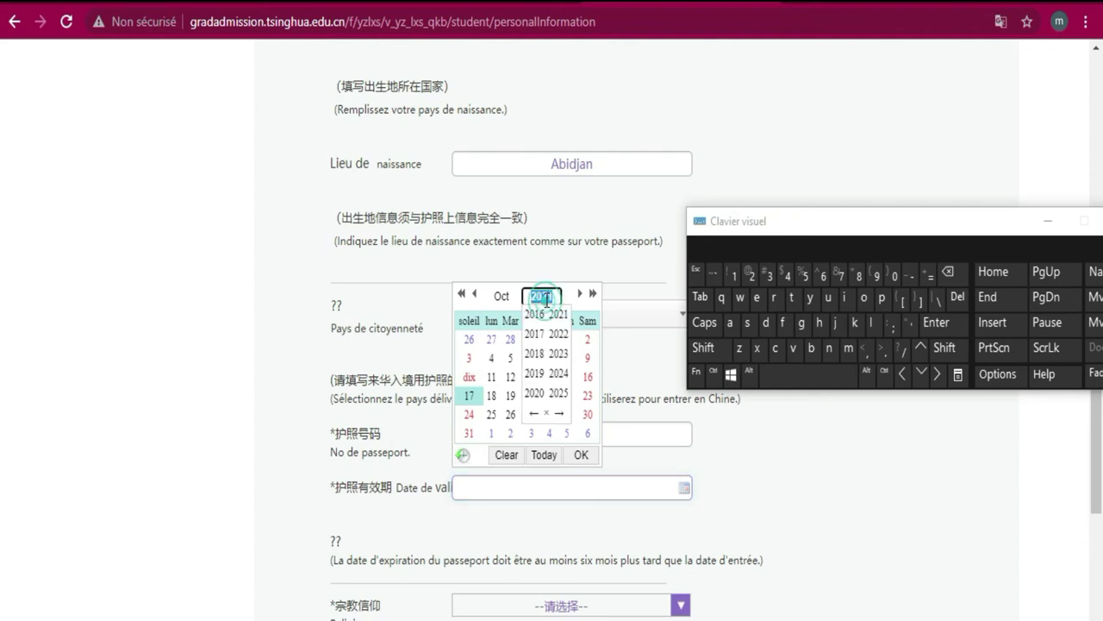
left_click(558, 393)
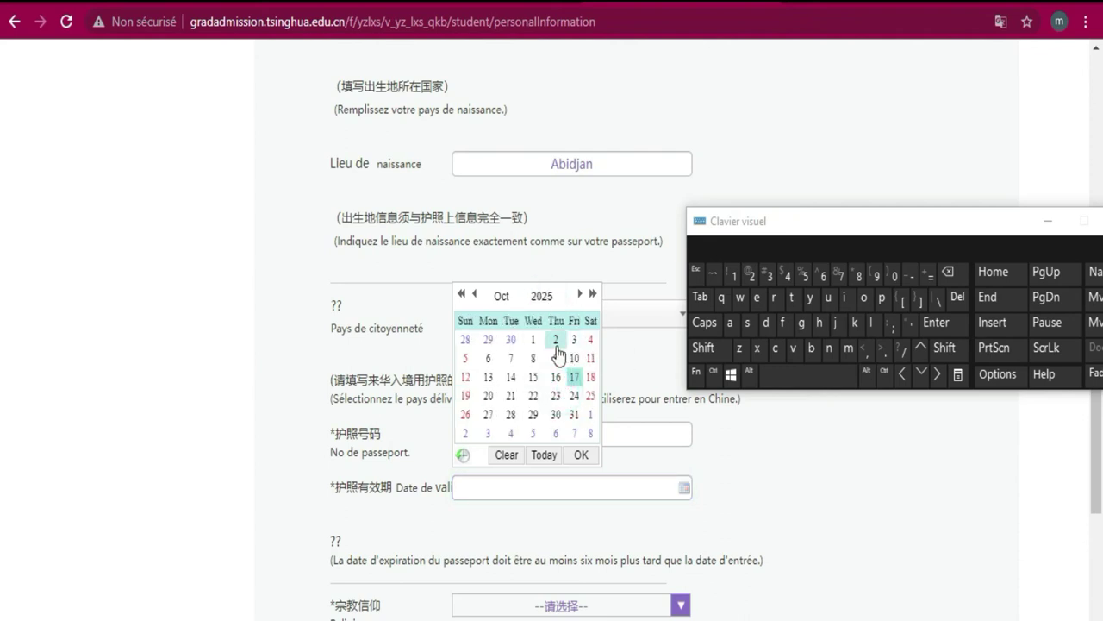
left_click(511, 377)
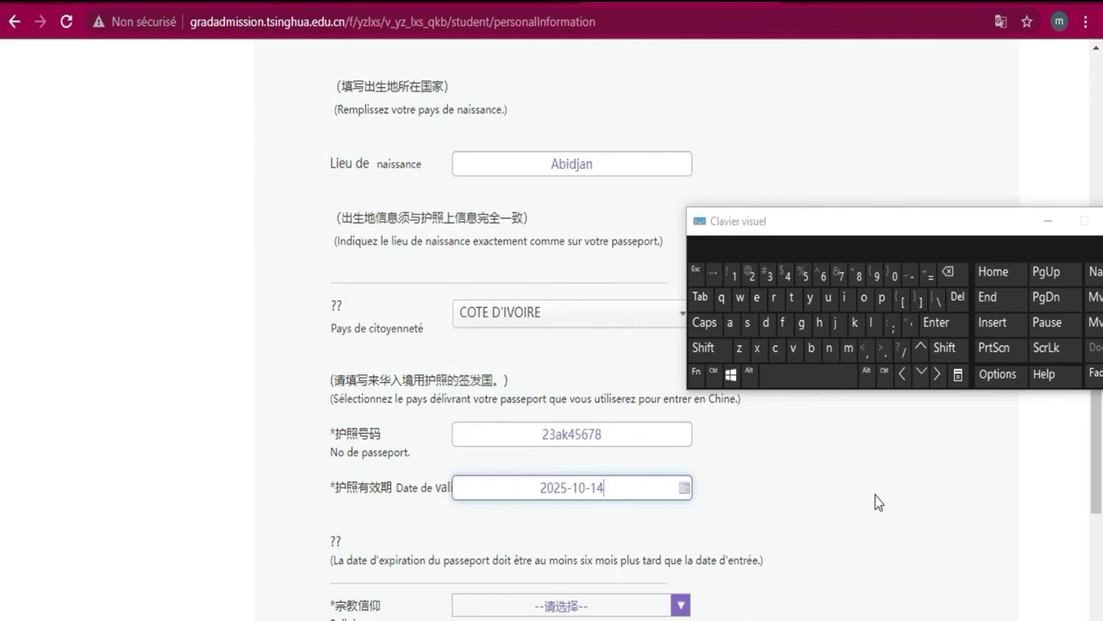
scroll(750, 469, "down", 3)
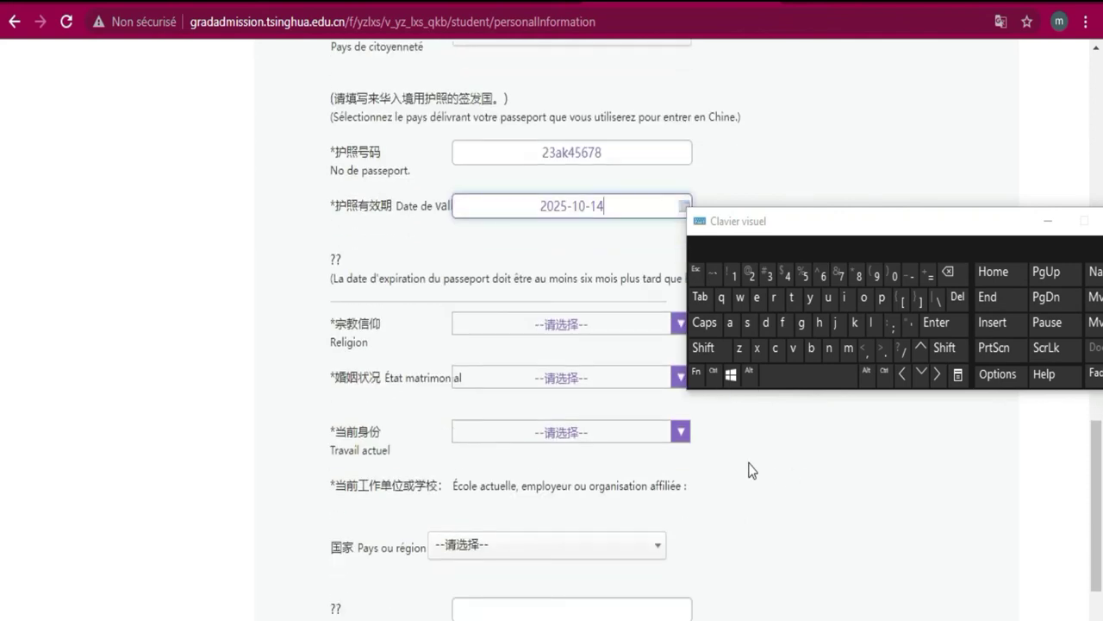
left_click_drag(954, 225, 976, 67)
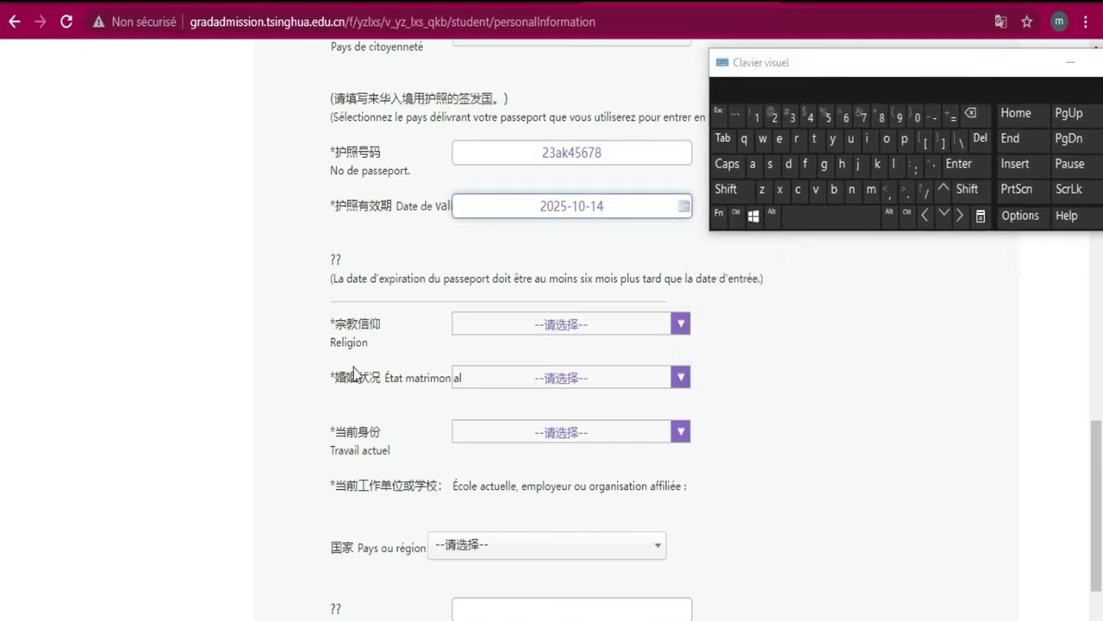
Step: Set the religion to Catholicisme and the marital status to Célibataire
left_click(680, 325)
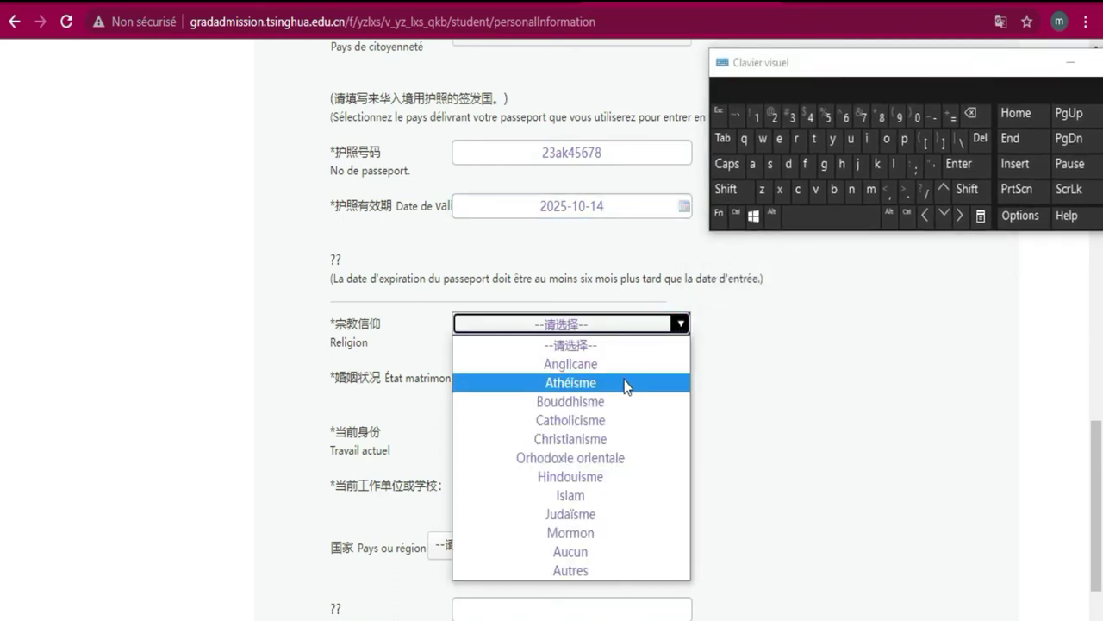
left_click(599, 420)
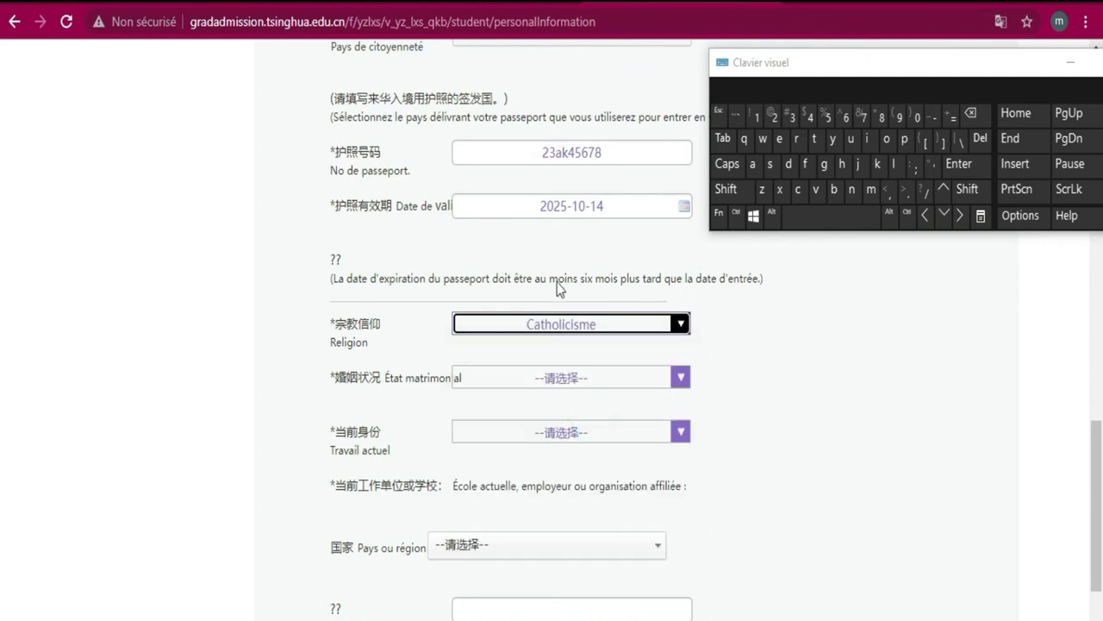
left_click(680, 377)
left_click(597, 422)
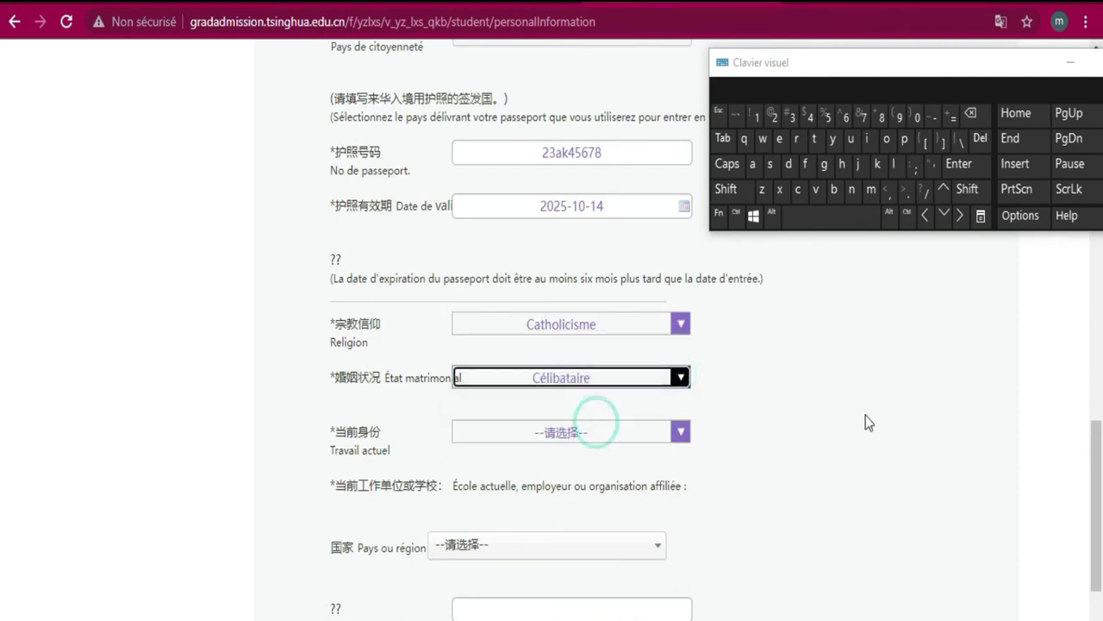
Step: Set the current occupation to Étudiant and filter the current school's country list with "cot" to choose COTE D'IVOIRE
left_click(680, 434)
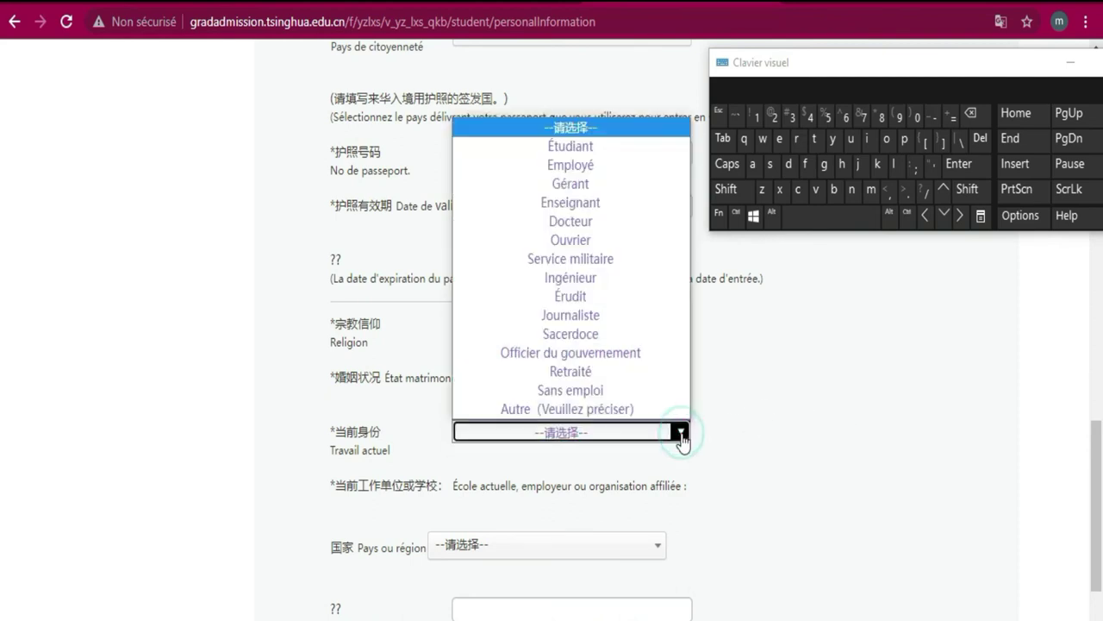
left_click(593, 146)
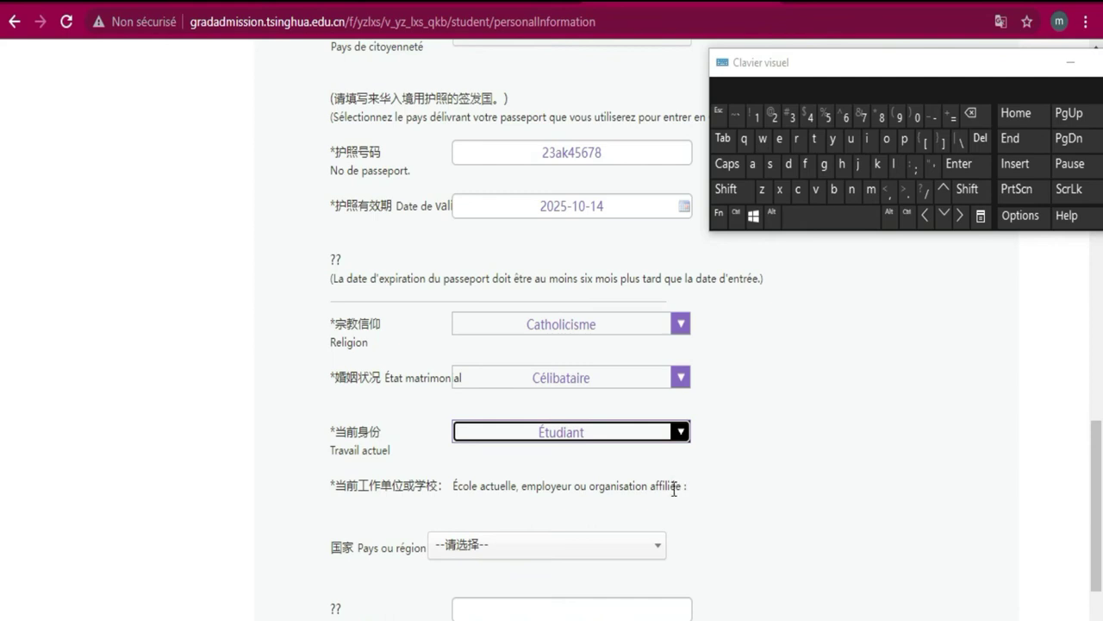
left_click(653, 554)
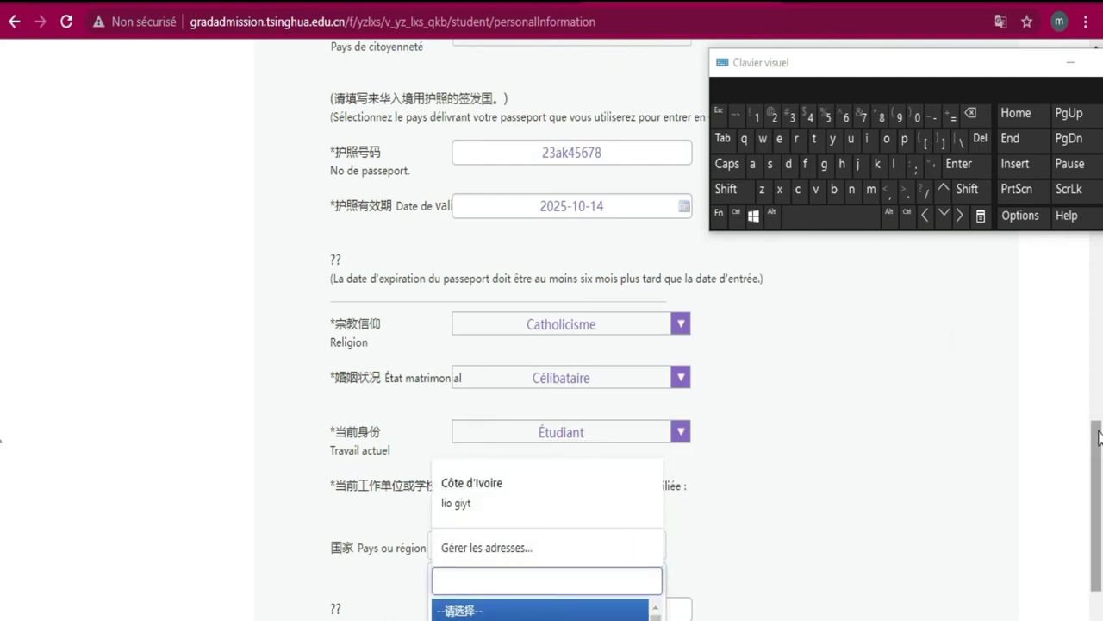
scroll(1099, 437, "down", 2)
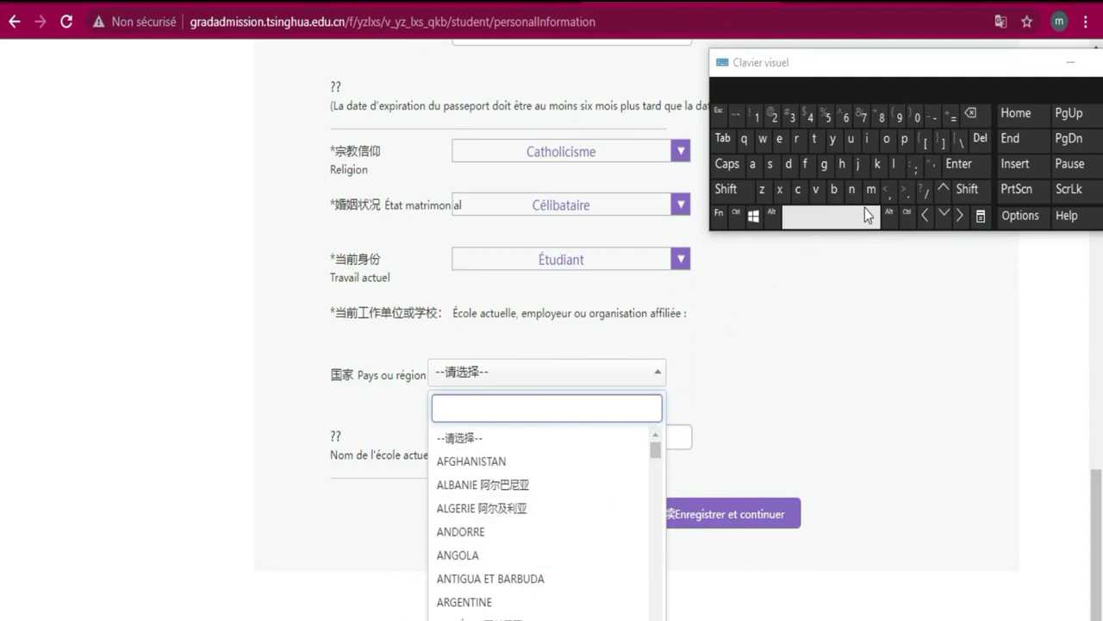
left_click(797, 192)
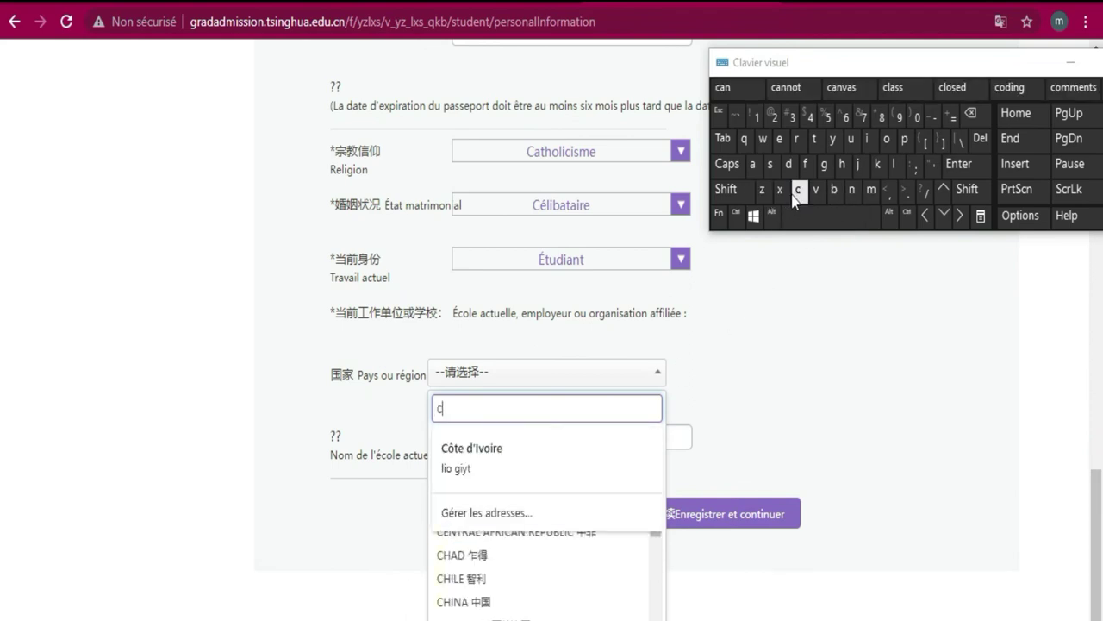
left_click(887, 141)
left_click(815, 139)
left_click(551, 524)
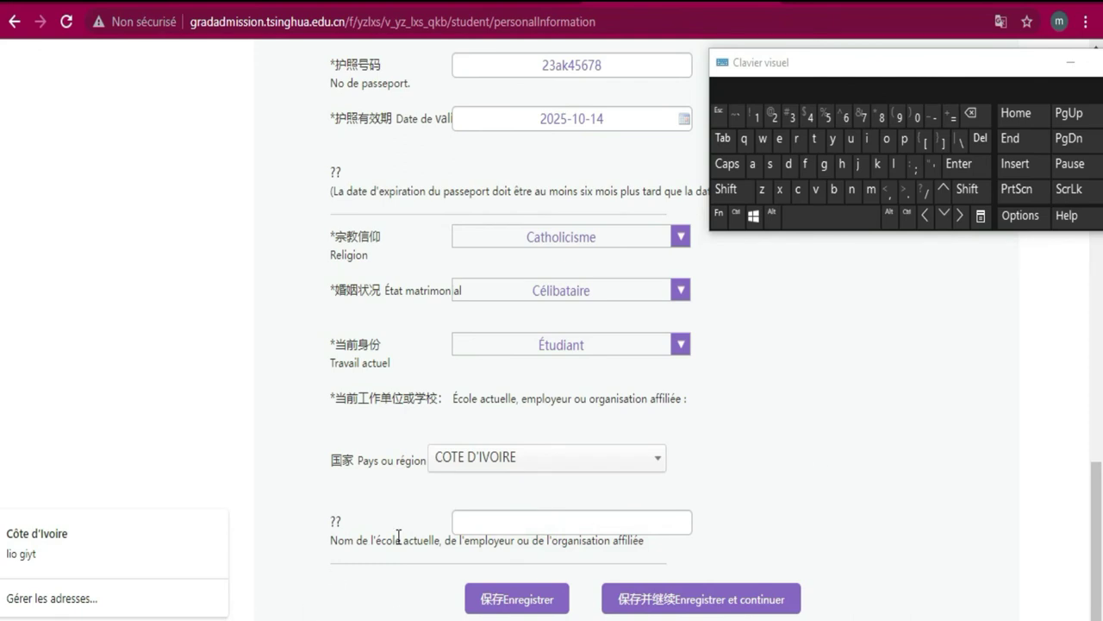
Step: Try to save the form and continue with the name of the current school left empty
left_click(585, 522)
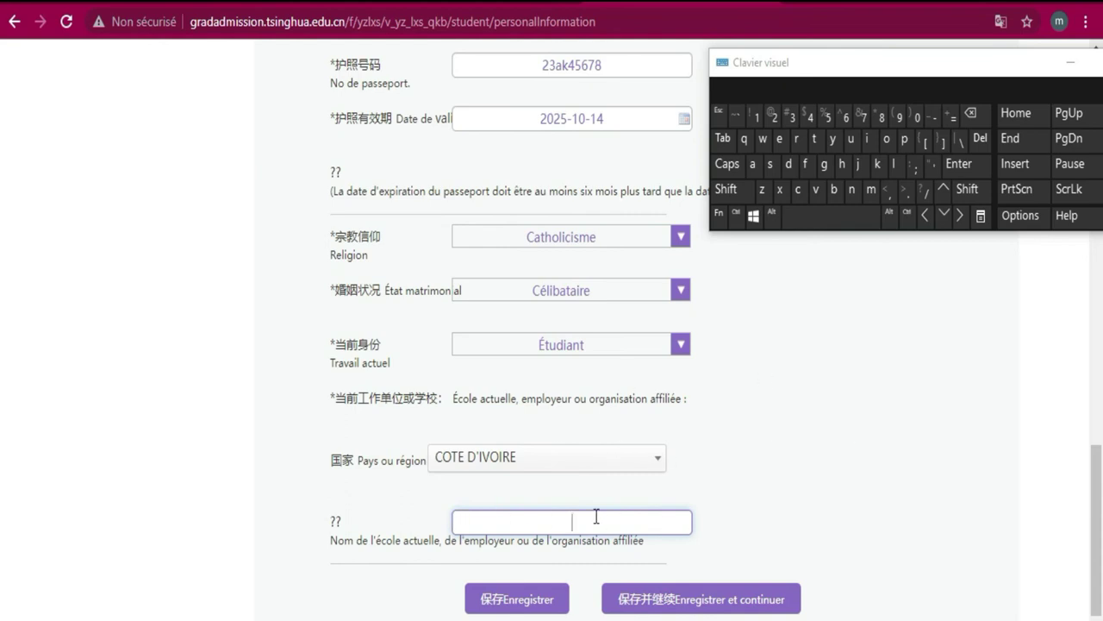
scroll(769, 495, "up", 7)
scroll(769, 497, "down", 6)
scroll(769, 497, "down", 10)
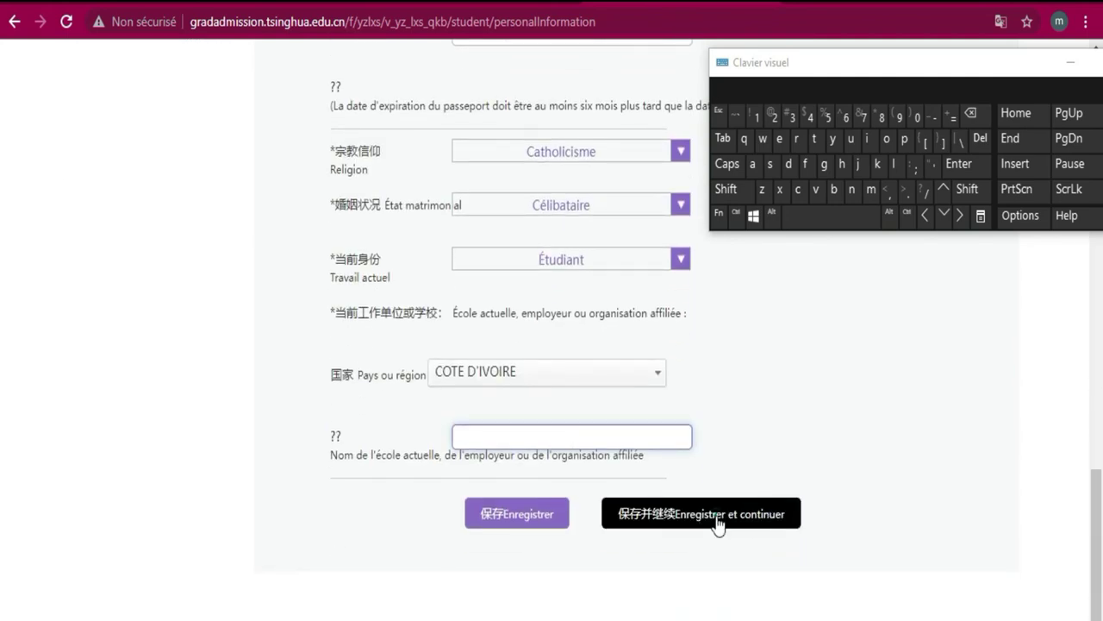
left_click(716, 522)
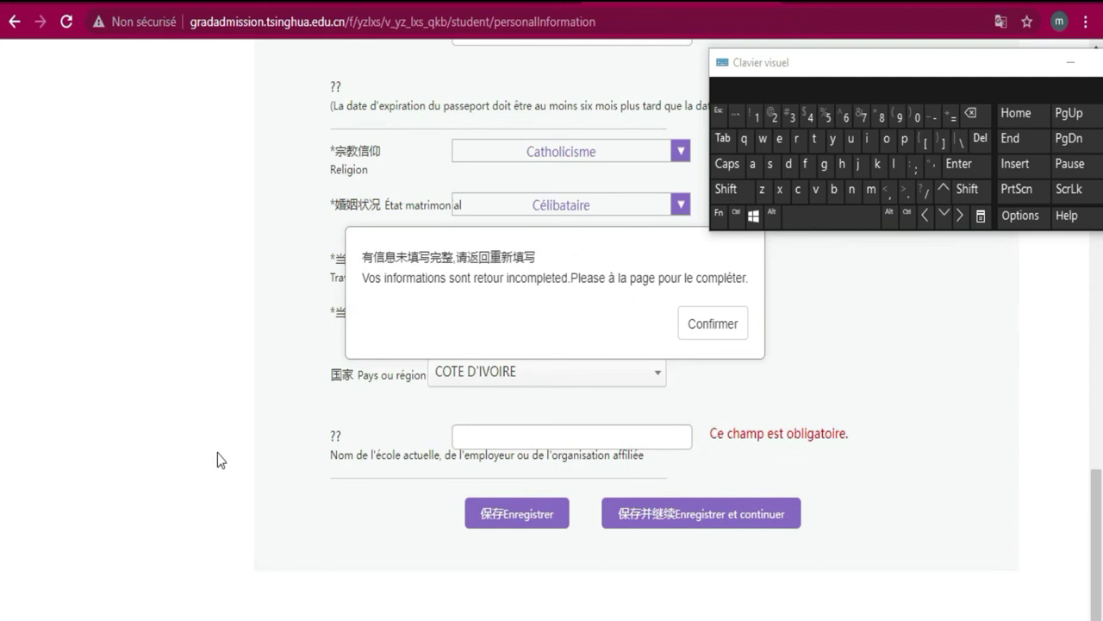
left_click(712, 331)
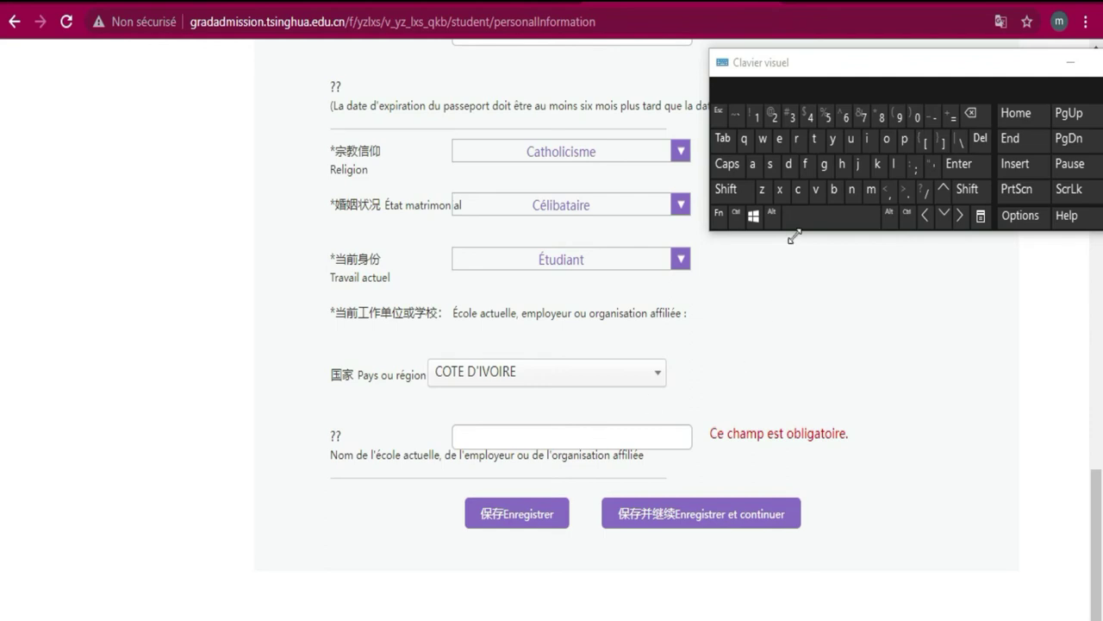
Step: Enter ufhb as the name of the current school, and save the personal information to continue to the education background page
left_click(852, 139)
left_click(807, 164)
left_click(619, 436)
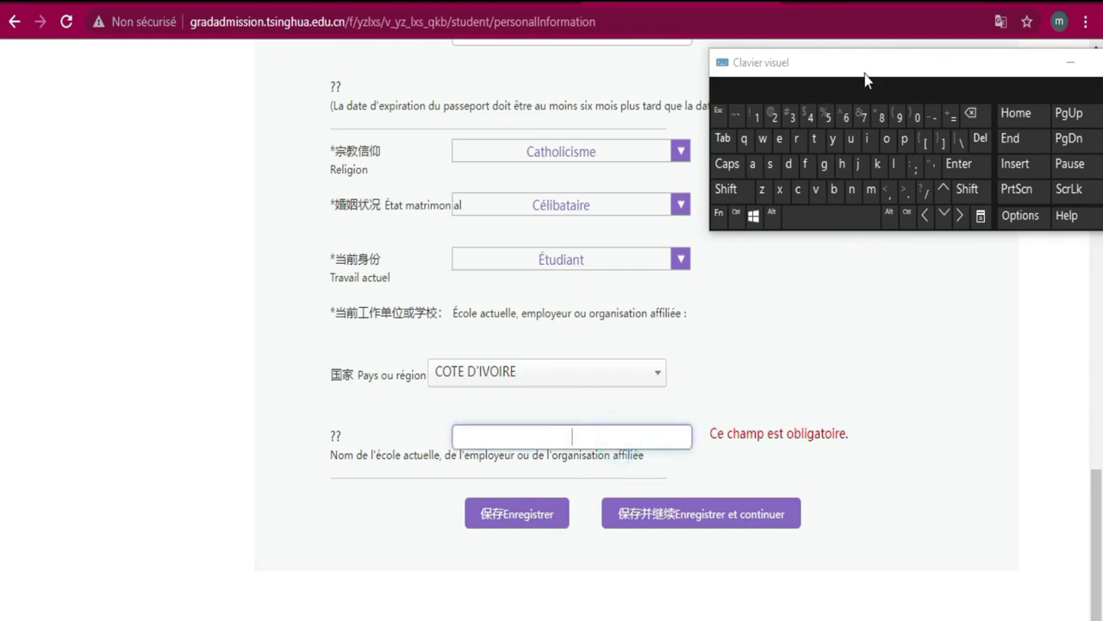
left_click(849, 152)
left_click(806, 165)
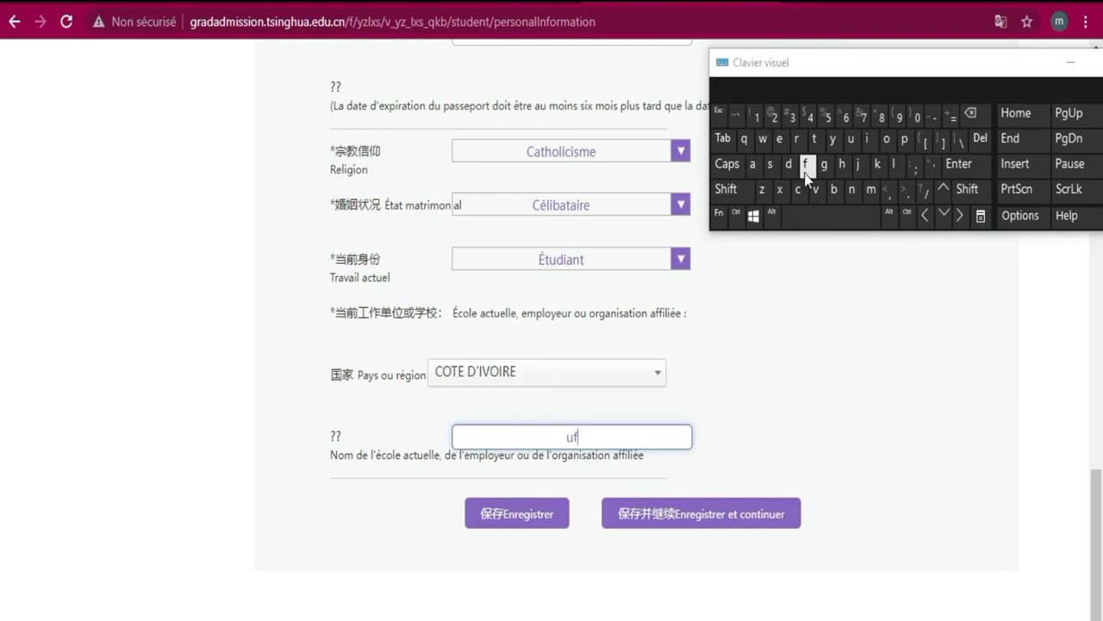
left_click(843, 166)
left_click(835, 192)
left_click(731, 528)
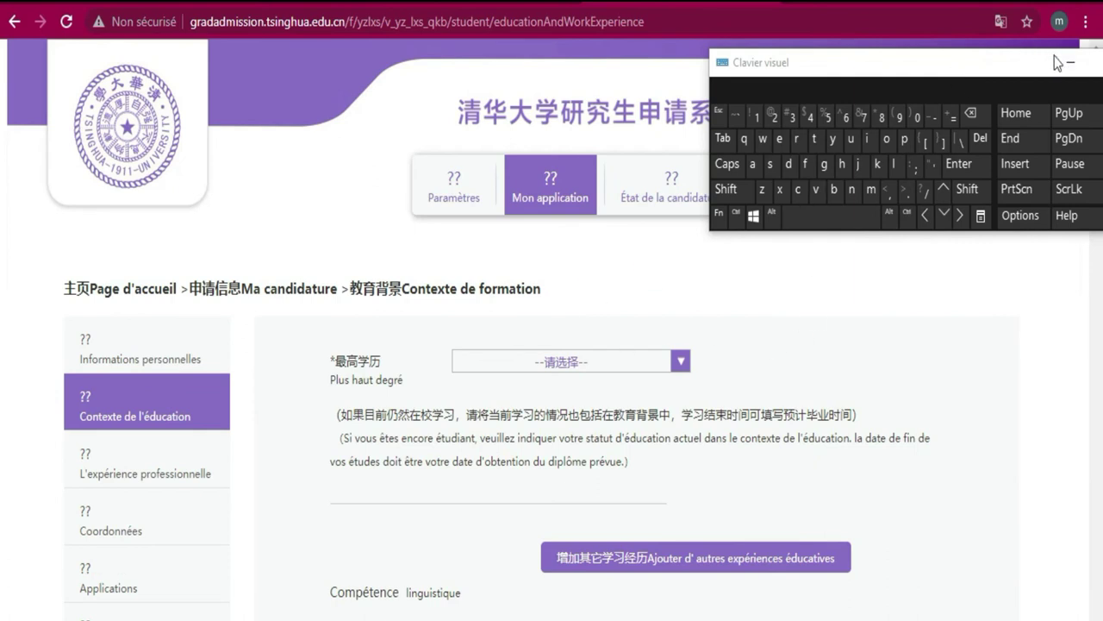
Step: Move the on-screen keyboard clear of the page header and enter Francais as the mother tongue in the language skills section
left_click_drag(992, 62, 1052, 272)
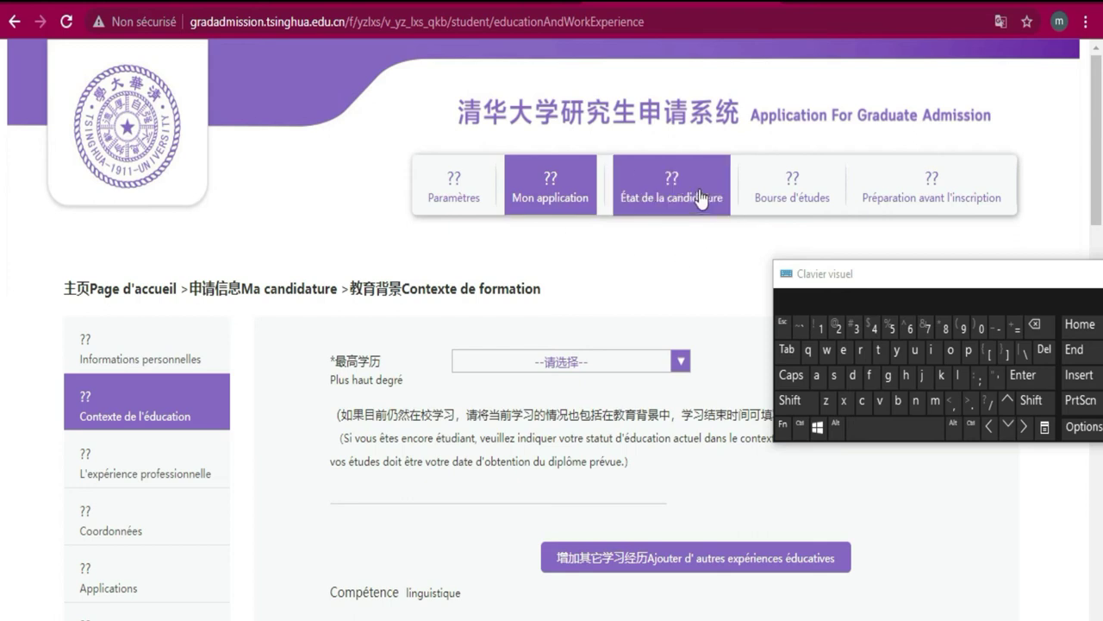
scroll(579, 145, "down", 3)
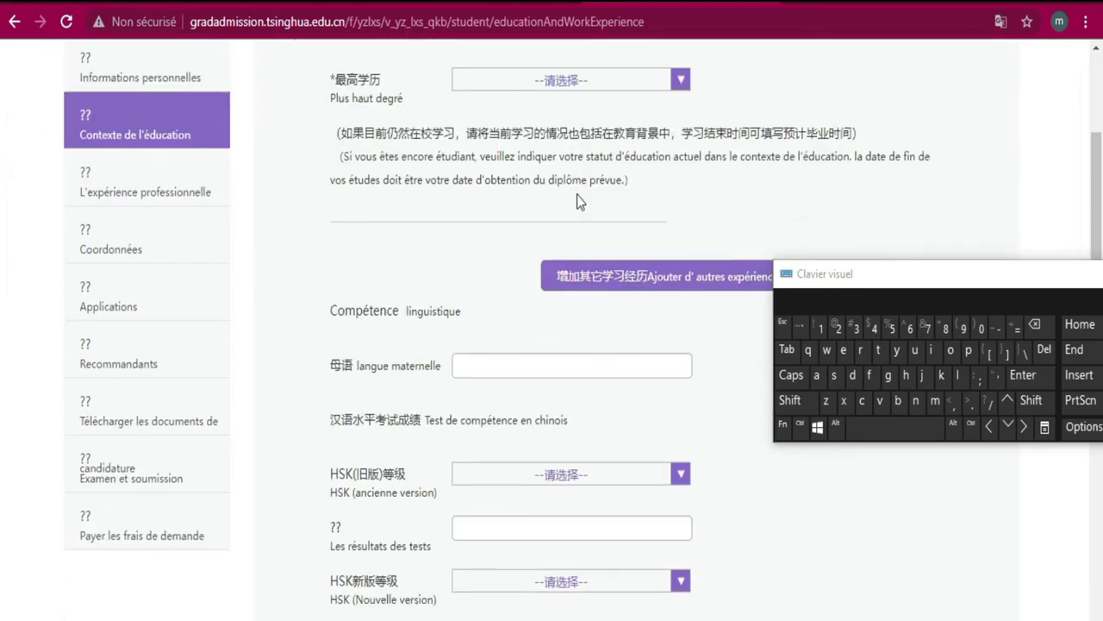
scroll(577, 200, "down", 1)
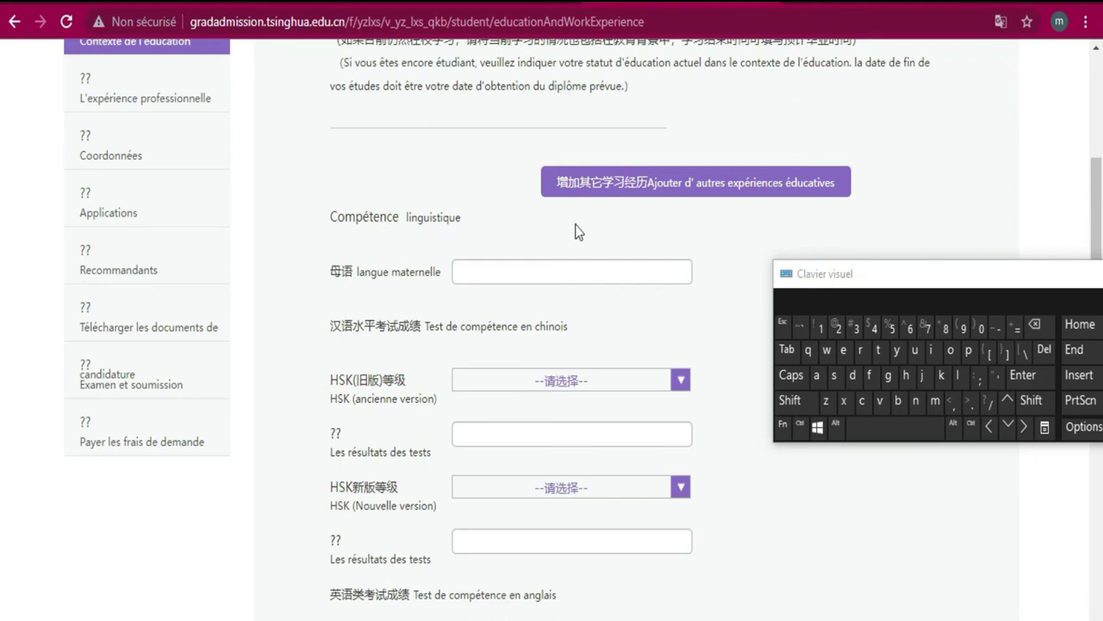
scroll(587, 224, "down", 1)
left_click(558, 175)
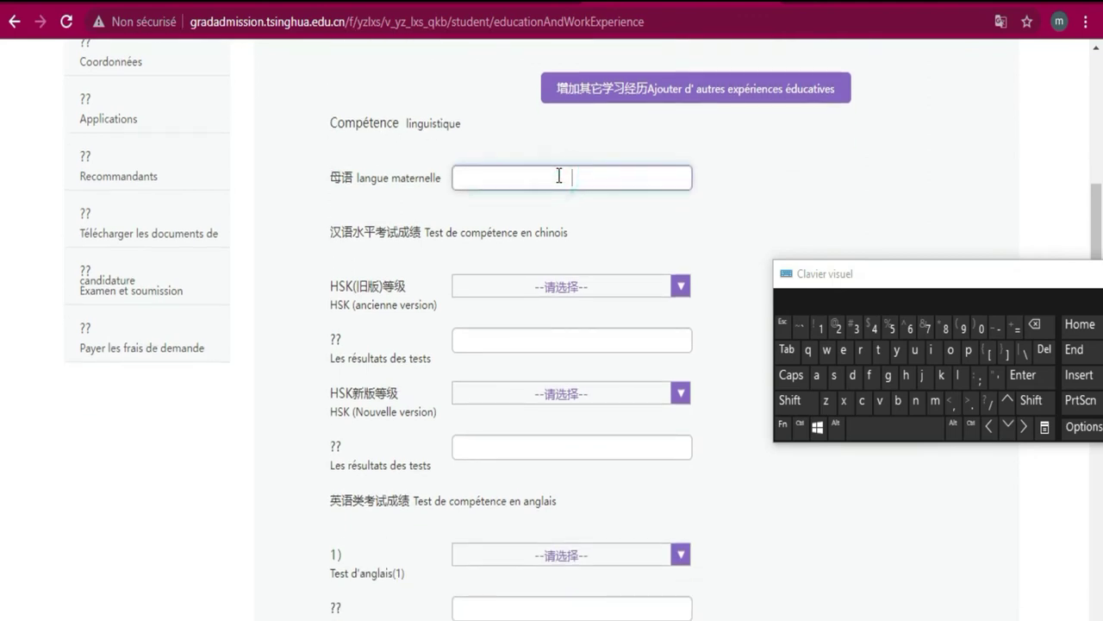
left_click(795, 402)
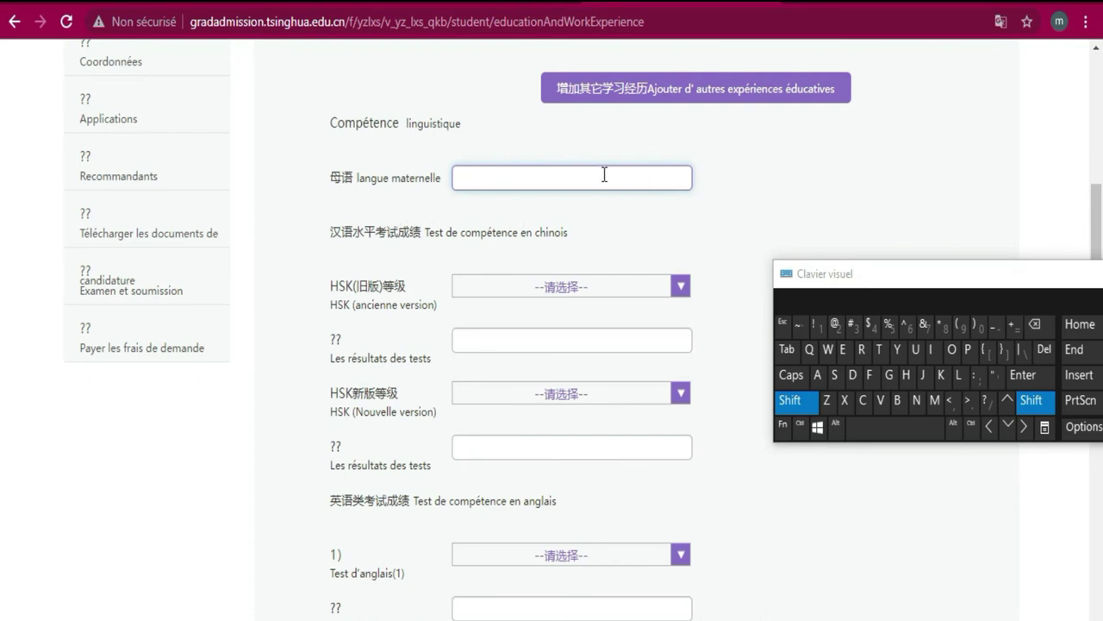
left_click(869, 376)
left_click(865, 356)
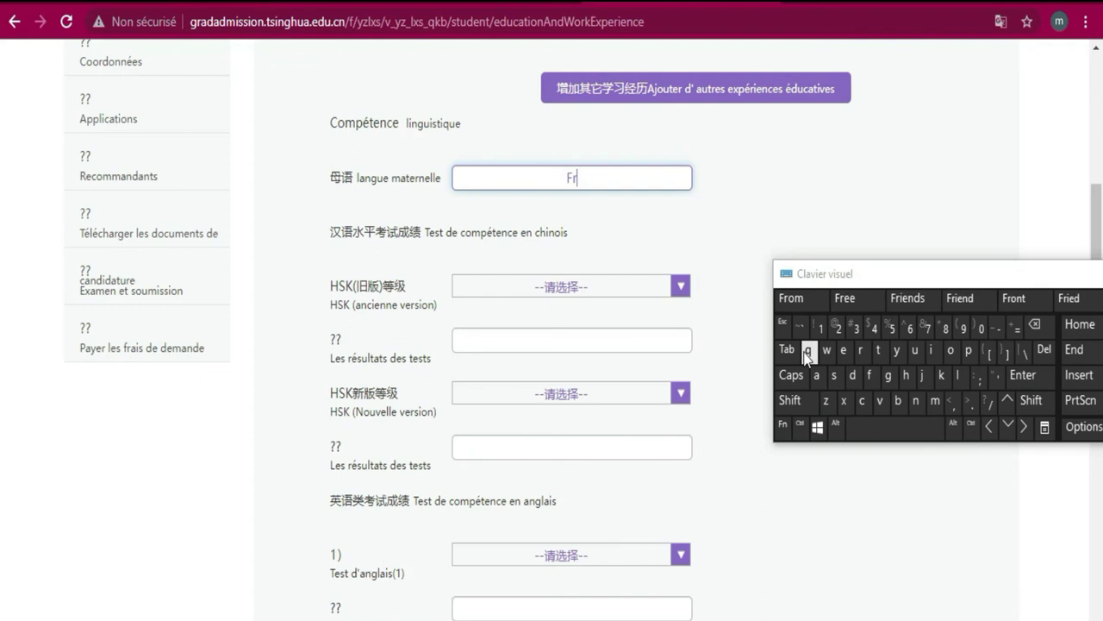
left_click(816, 375)
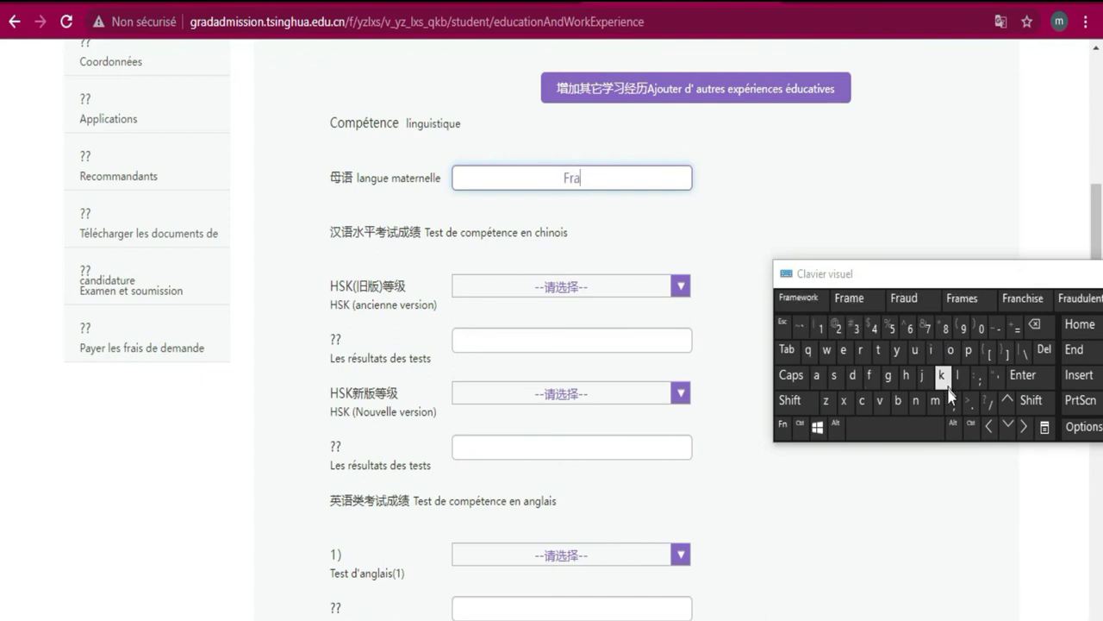
left_click(919, 400)
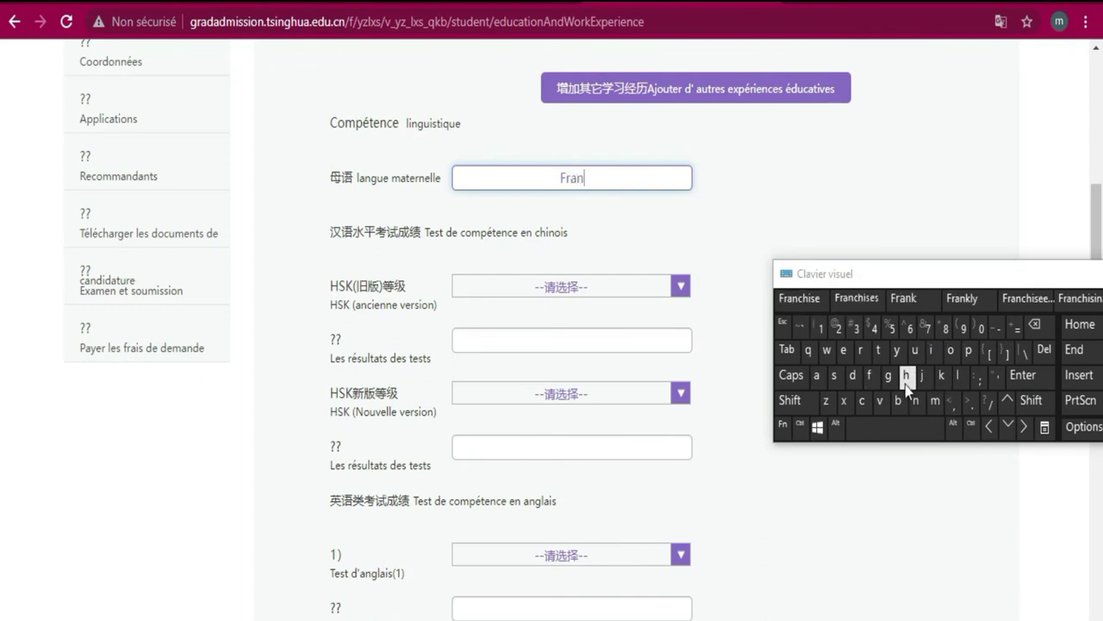
left_click(863, 400)
left_click(816, 375)
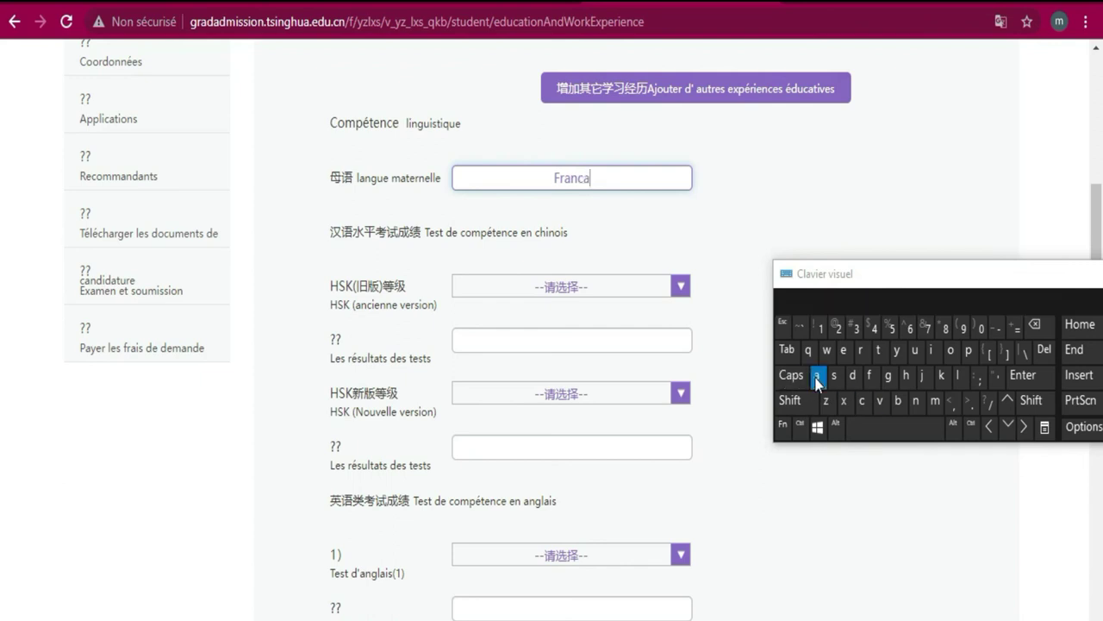
left_click(931, 350)
left_click(835, 375)
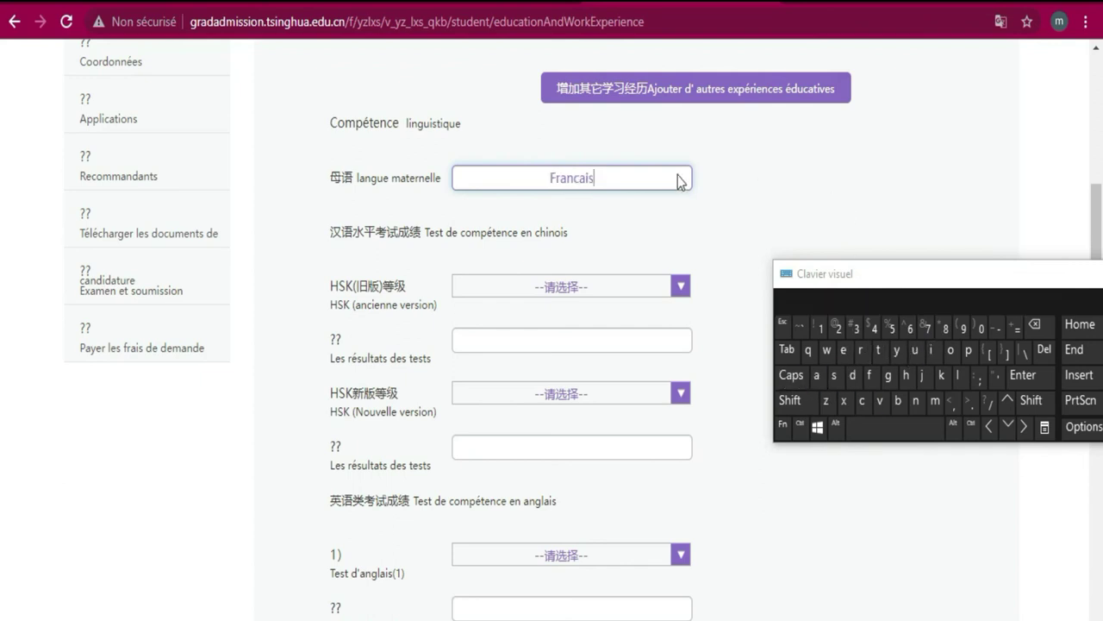
Step: Set both the old-version and the new-version HSK levels to /NA
left_click(617, 287)
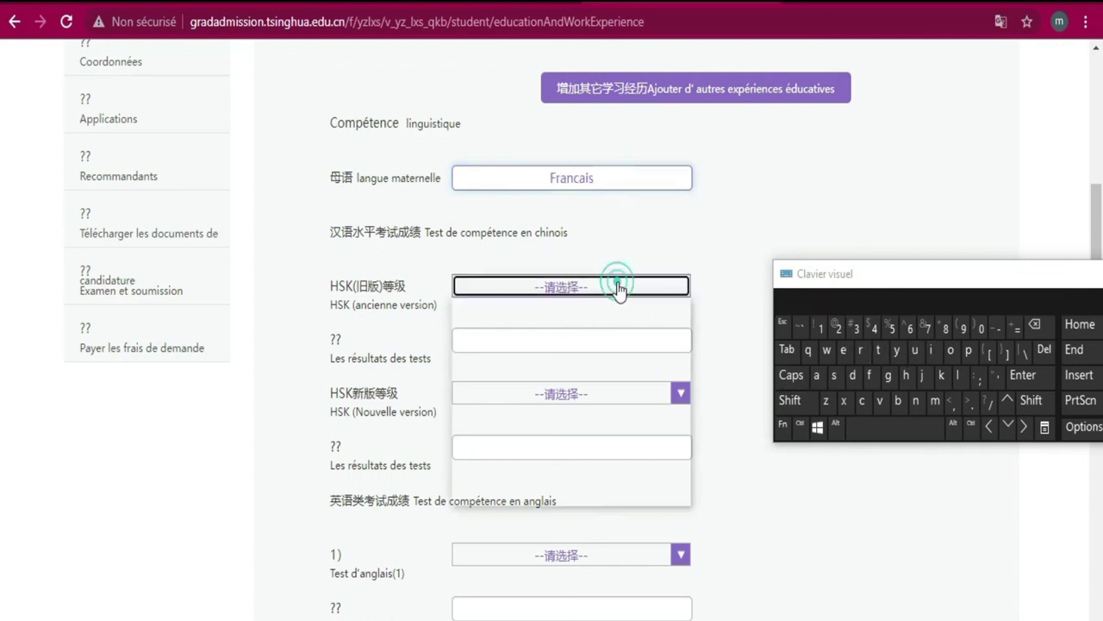
left_click(602, 327)
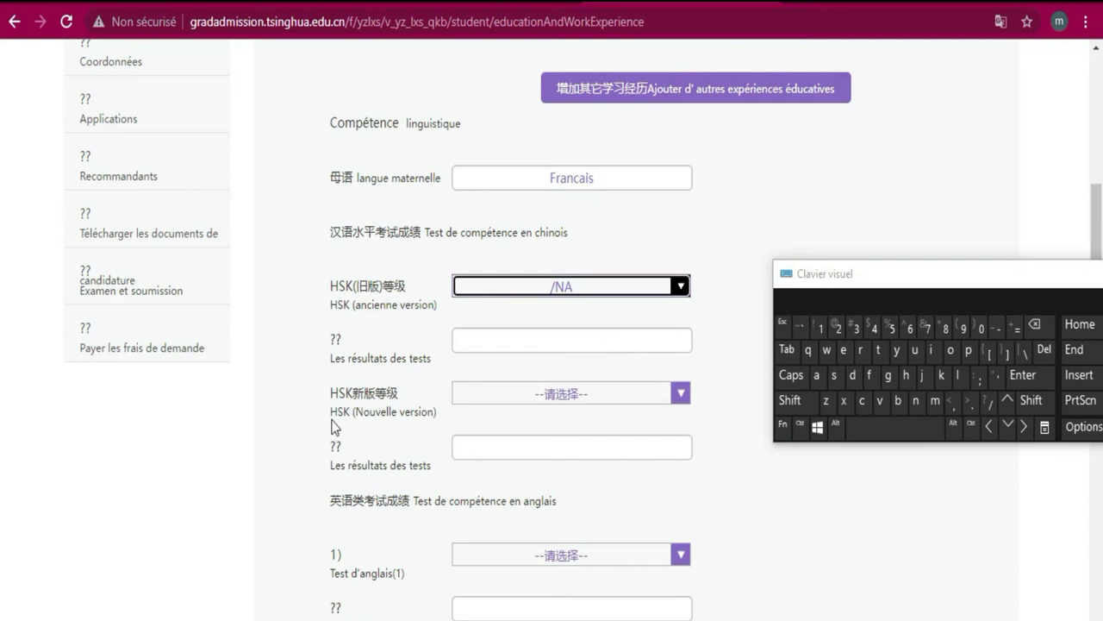
left_click(679, 396)
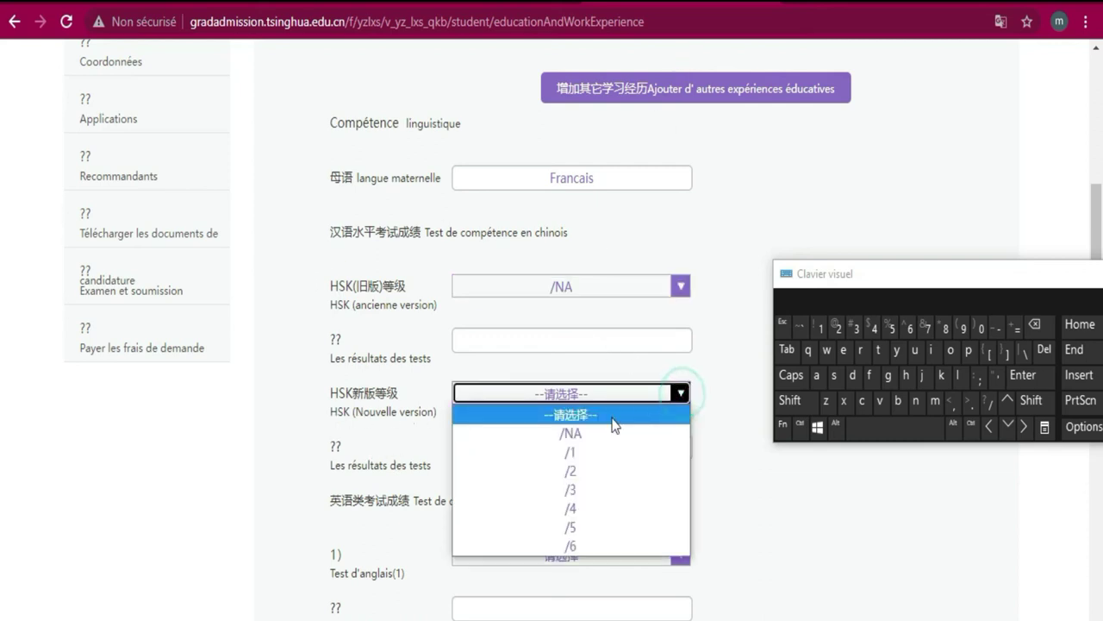
left_click(578, 438)
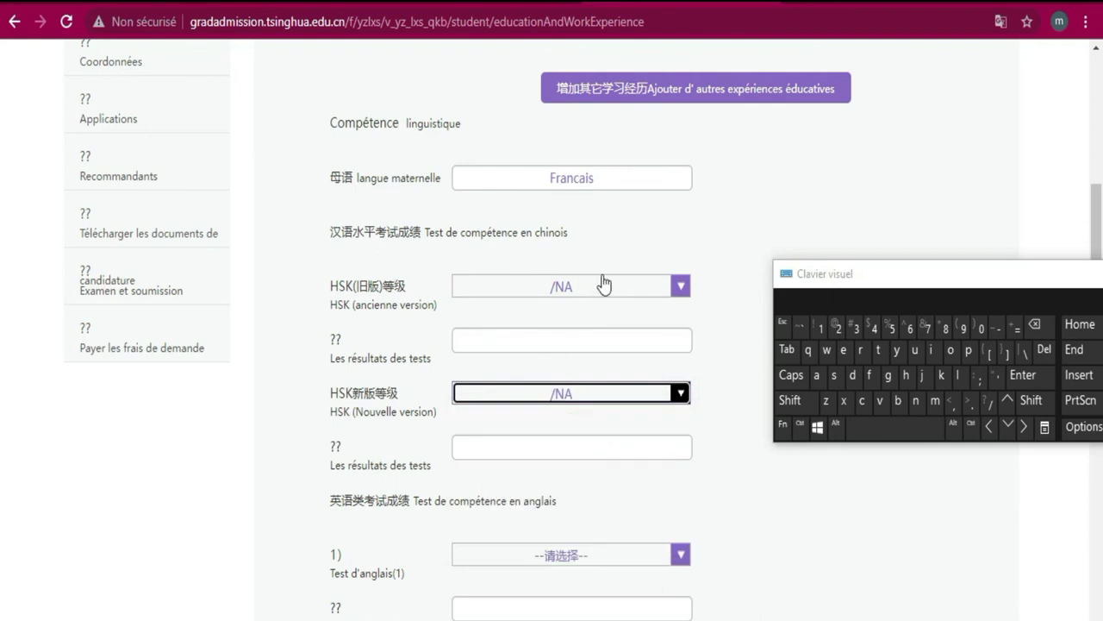
Step: Choose IETS as the first English proficiency test
scroll(604, 293, "down", 2)
scroll(584, 251, "down", 1)
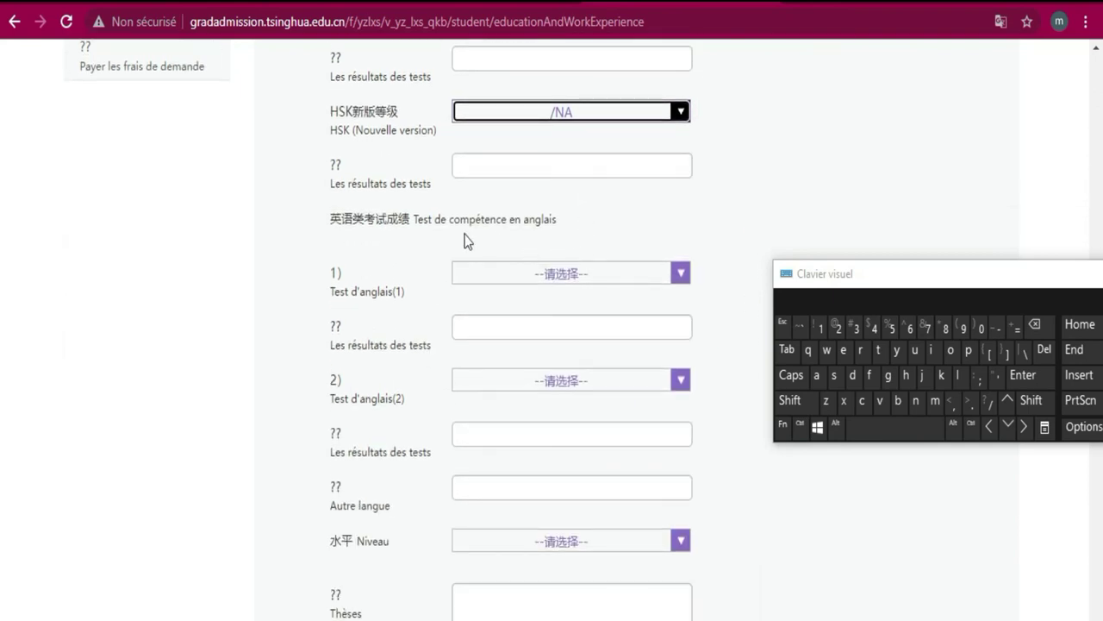
left_click(679, 274)
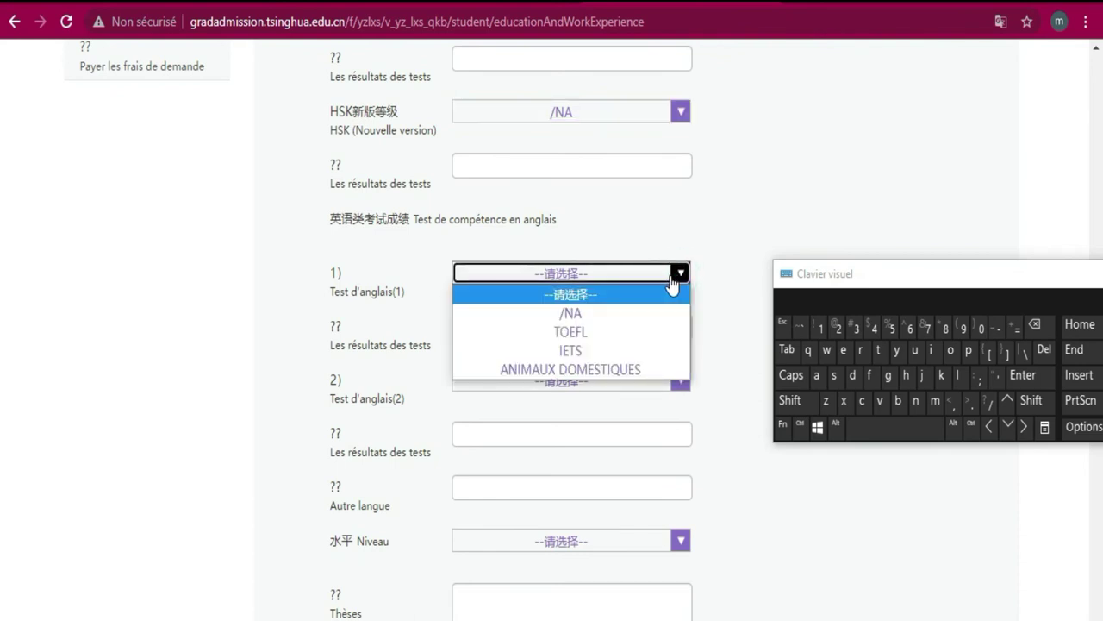
left_click(583, 352)
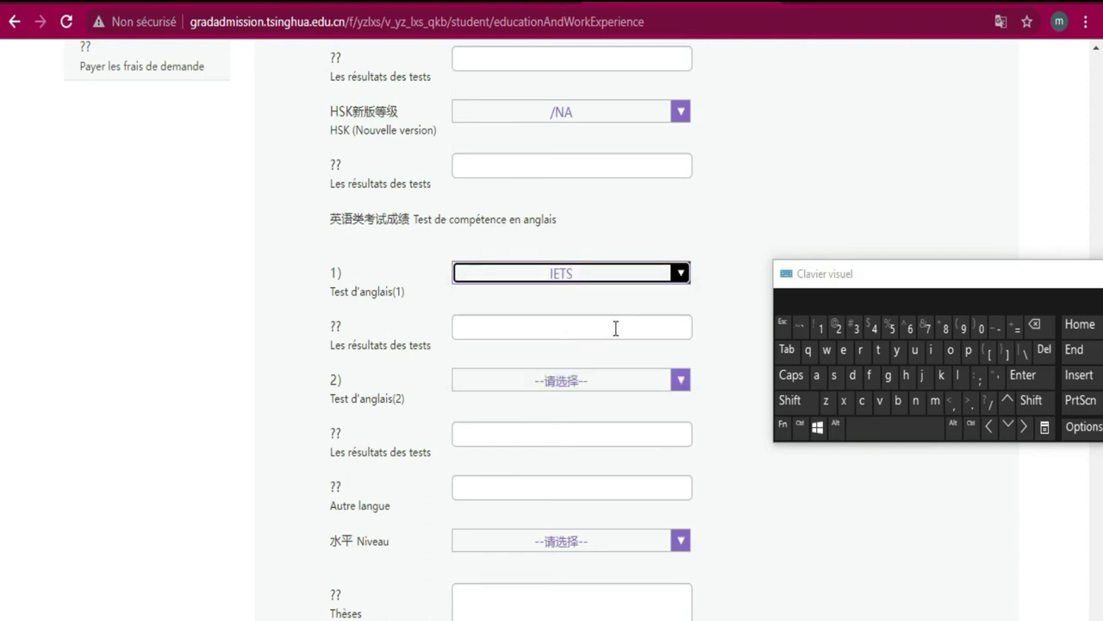
left_click(610, 332)
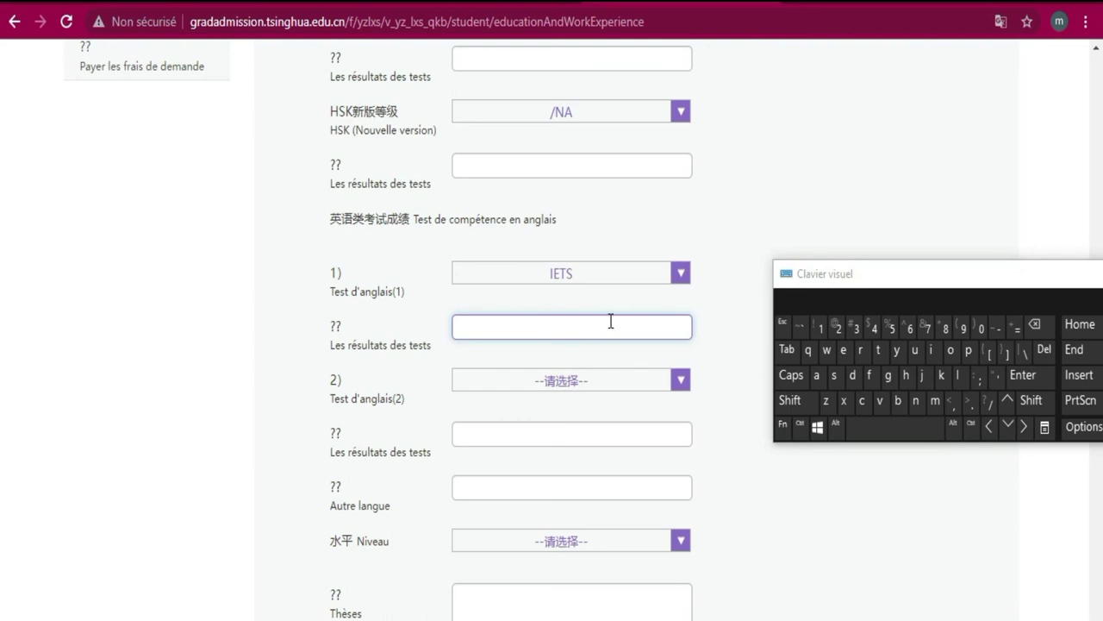
scroll(610, 319, "down", 3)
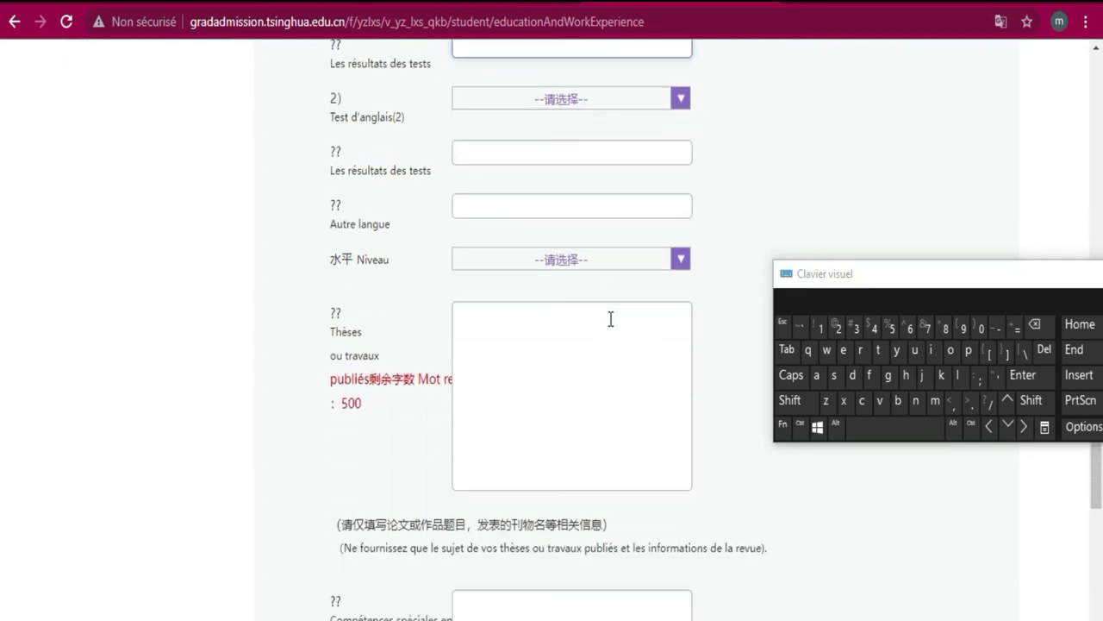
Step: Set the proficiency level of the other language to /Maîtrisé in the language skills section
scroll(610, 319, "up", 2)
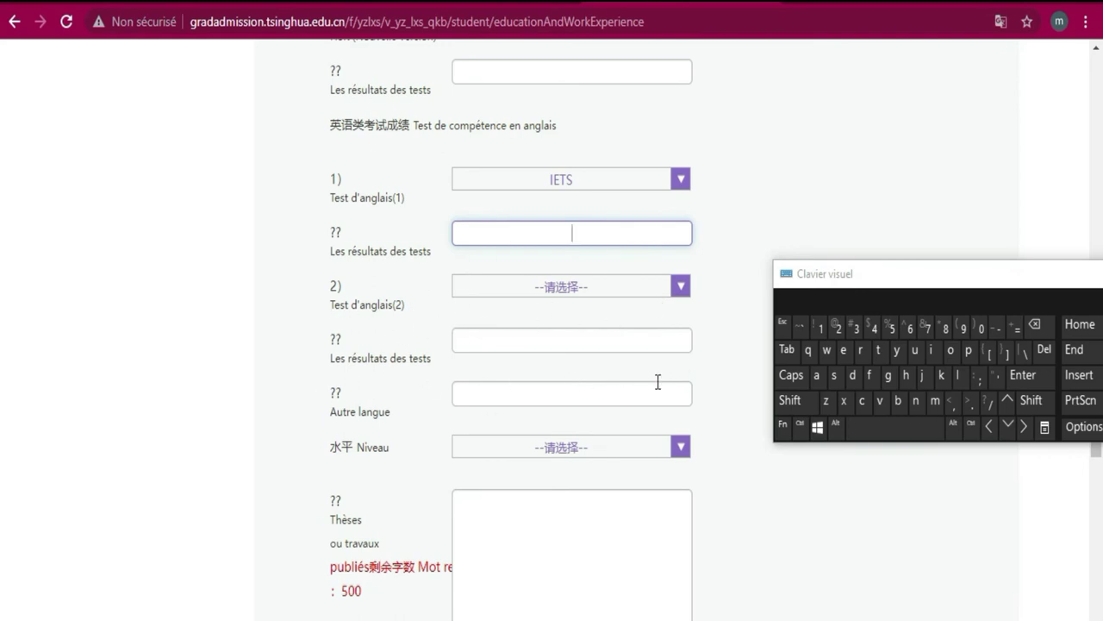
scroll(655, 383, "down", 1)
left_click(682, 356)
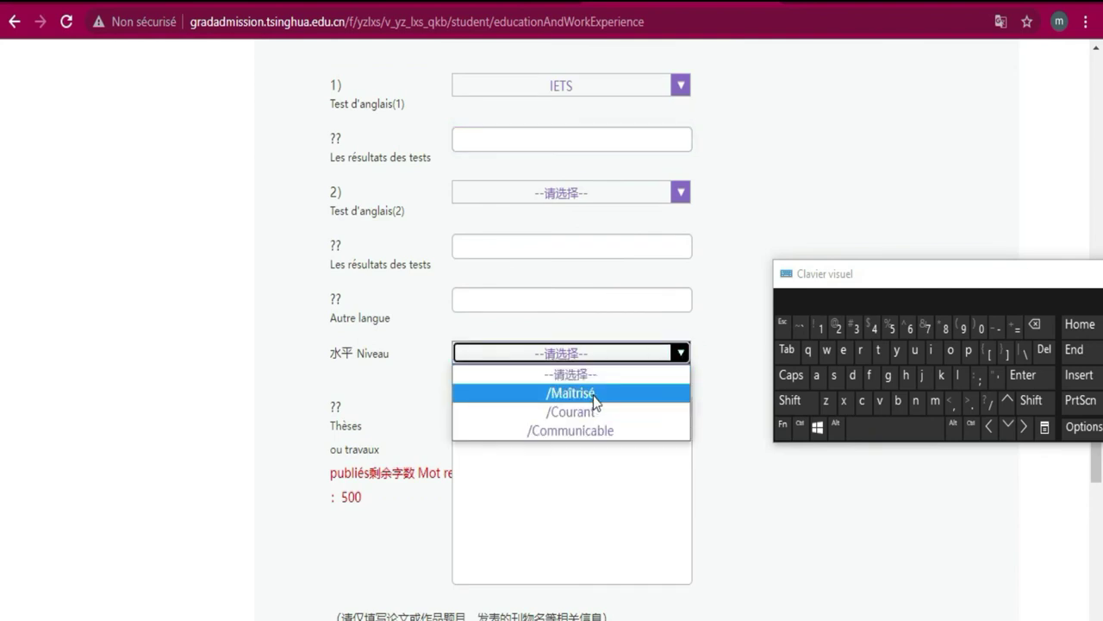
left_click(594, 396)
Step: Review the theses, special skills and recommending institution fields, and try to save the education background and continue
scroll(682, 276, "down", 2)
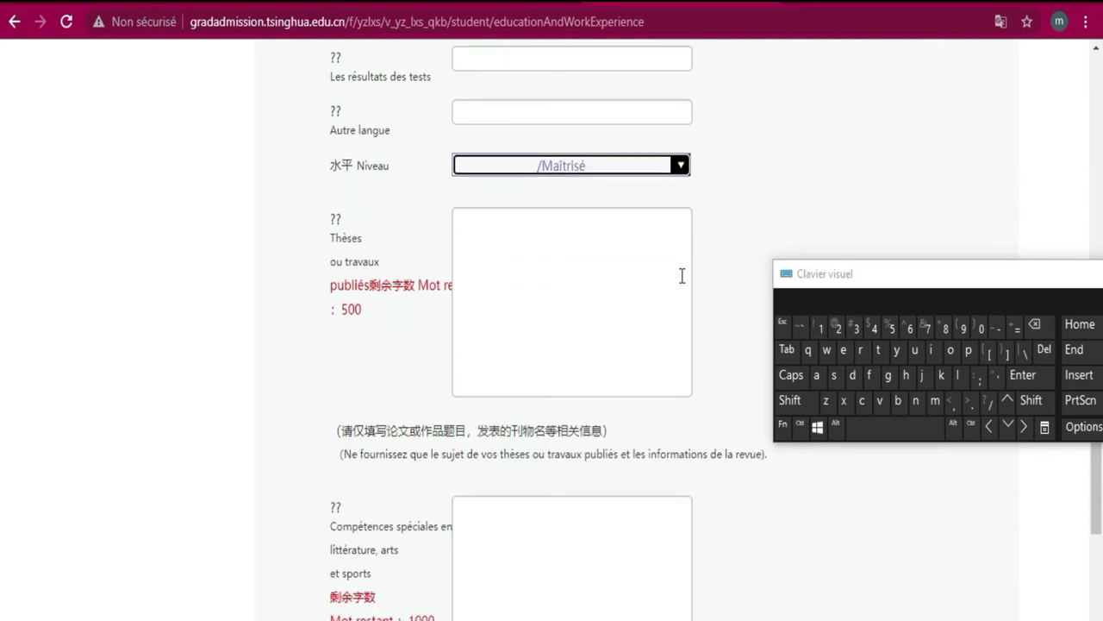
left_click(499, 244)
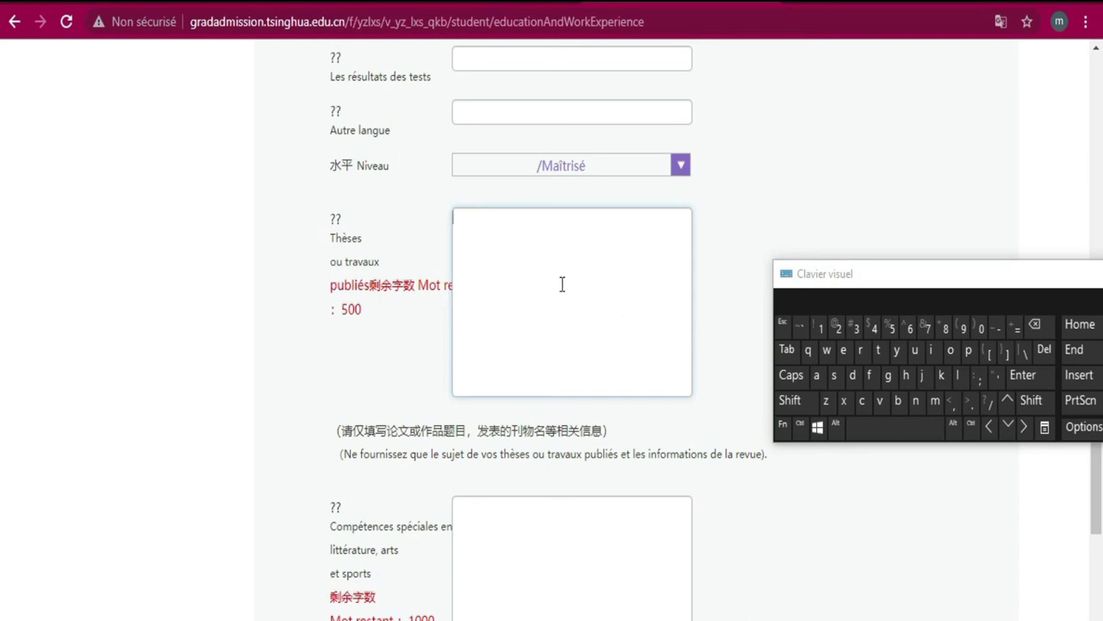
scroll(562, 270, "down", 2)
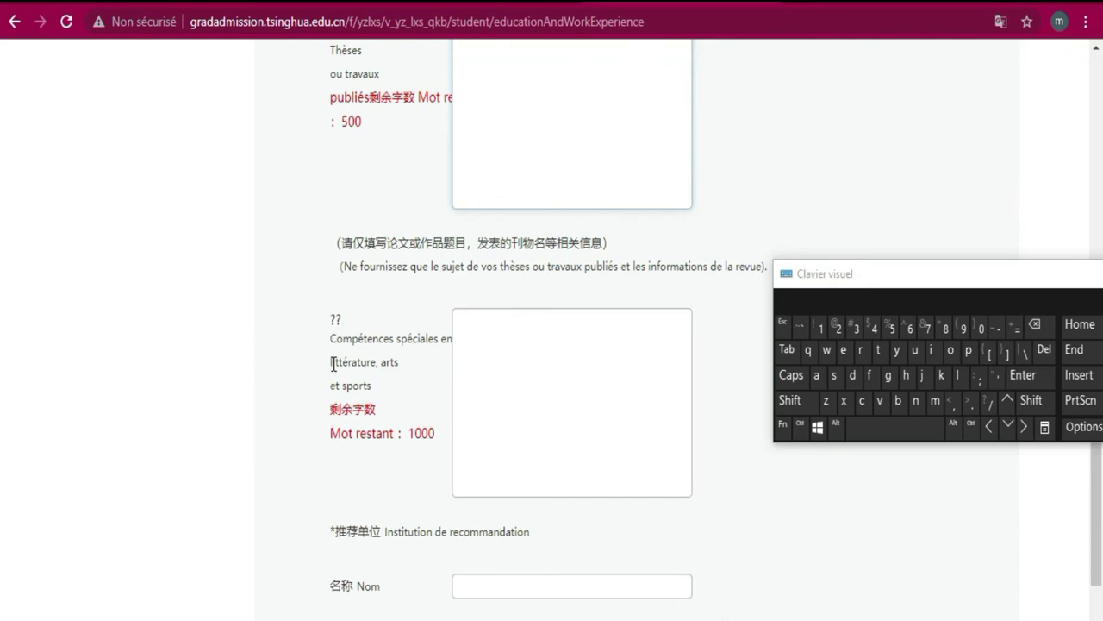
scroll(593, 360, "down", 2)
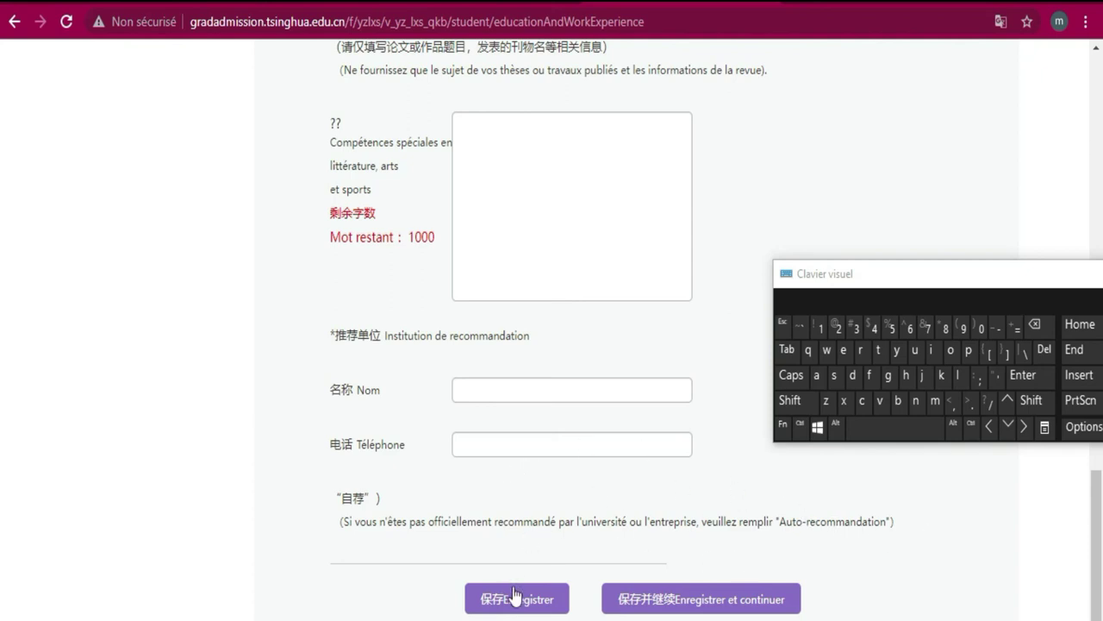
left_click(746, 610)
Step: Open the application status page and move the on-screen keyboard clear of the status entries
scroll(613, 198, "up", 8)
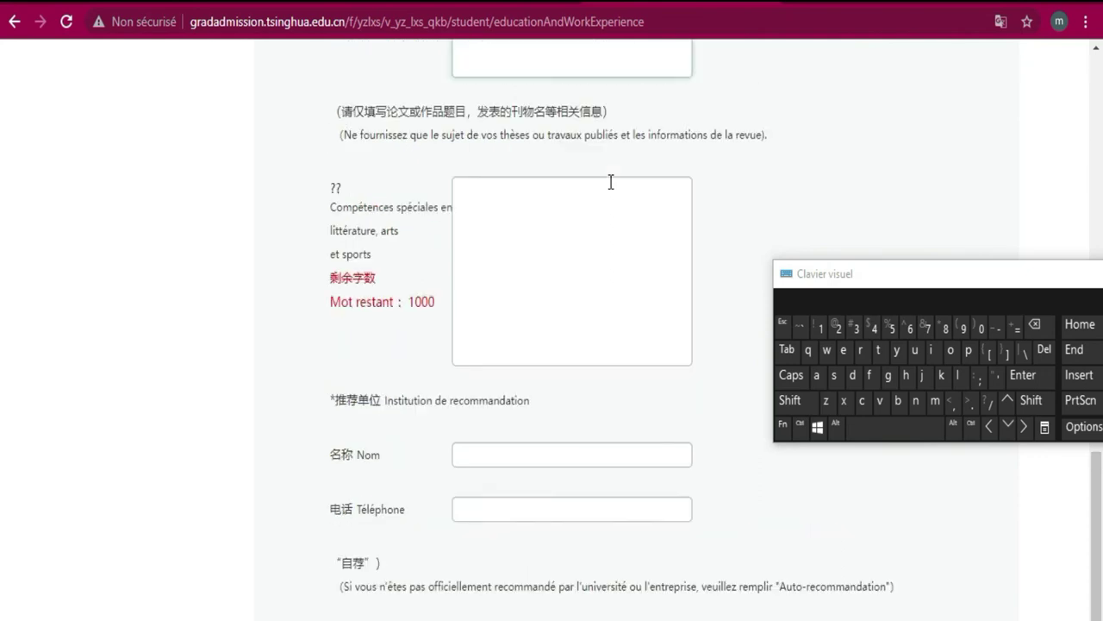
scroll(621, 262, "up", 5)
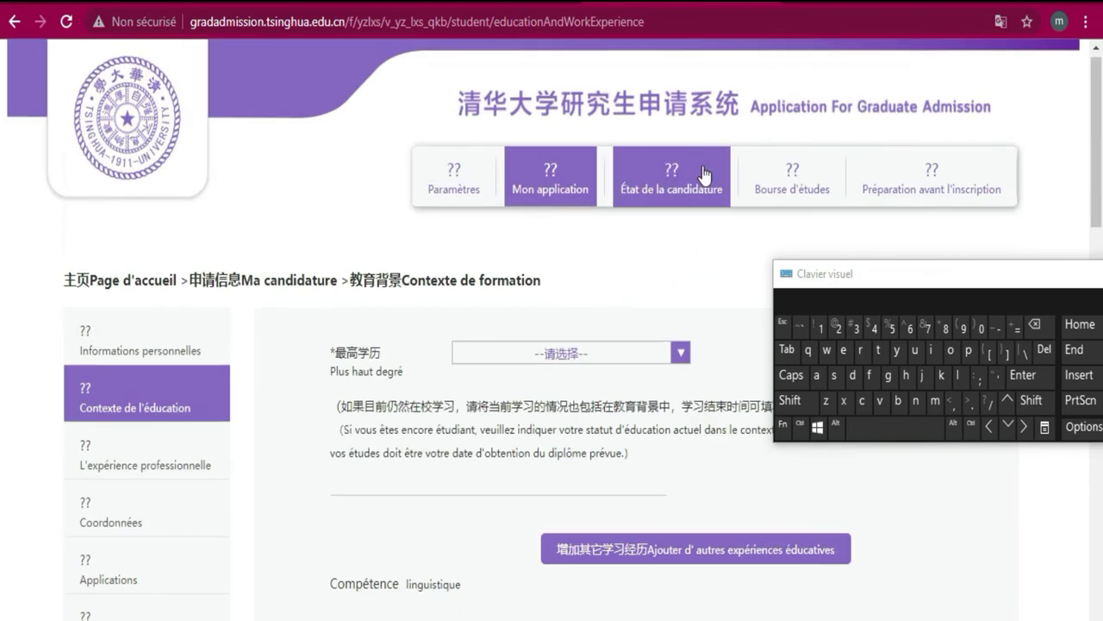
left_click(670, 180)
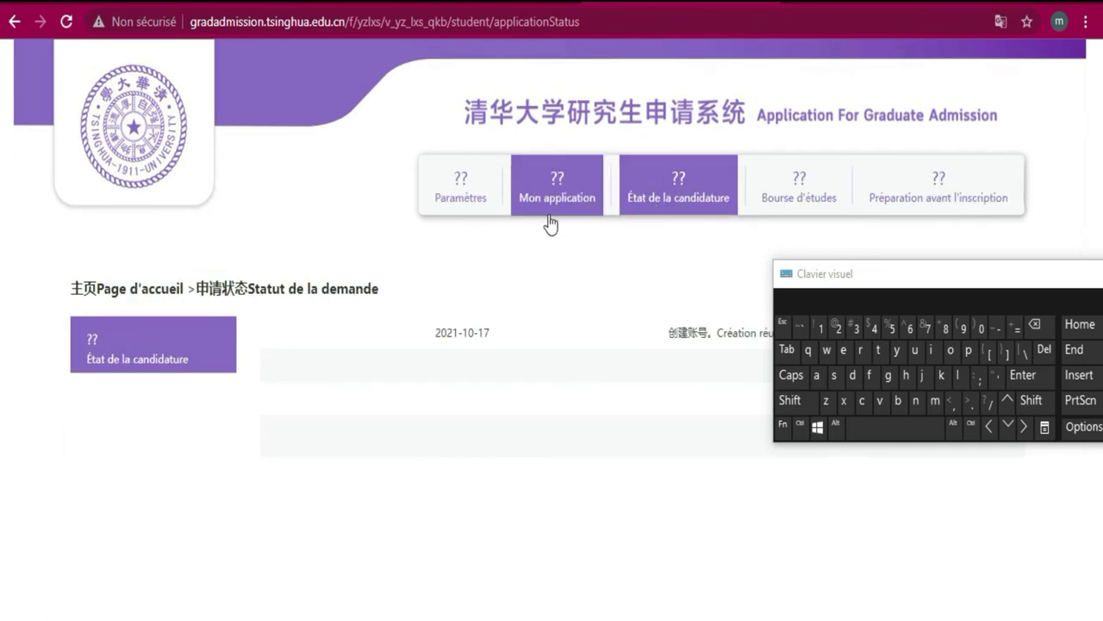
left_click_drag(1018, 275, 1042, 494)
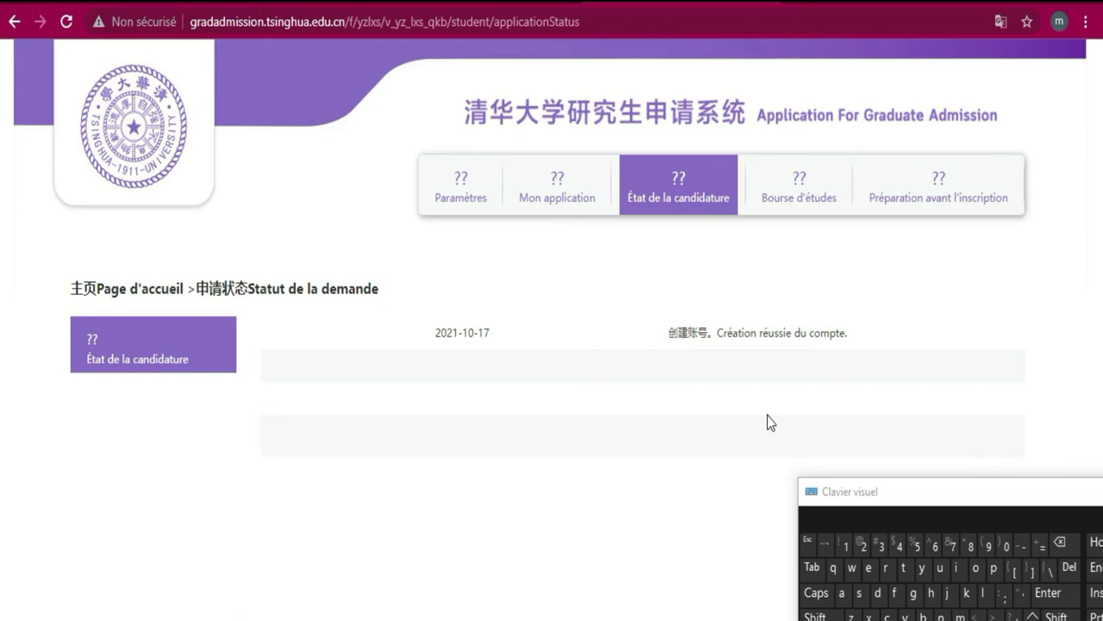
Step: Look over the personal information form under the application again and return to the application status page
left_click(571, 204)
scroll(580, 419, "down", 10)
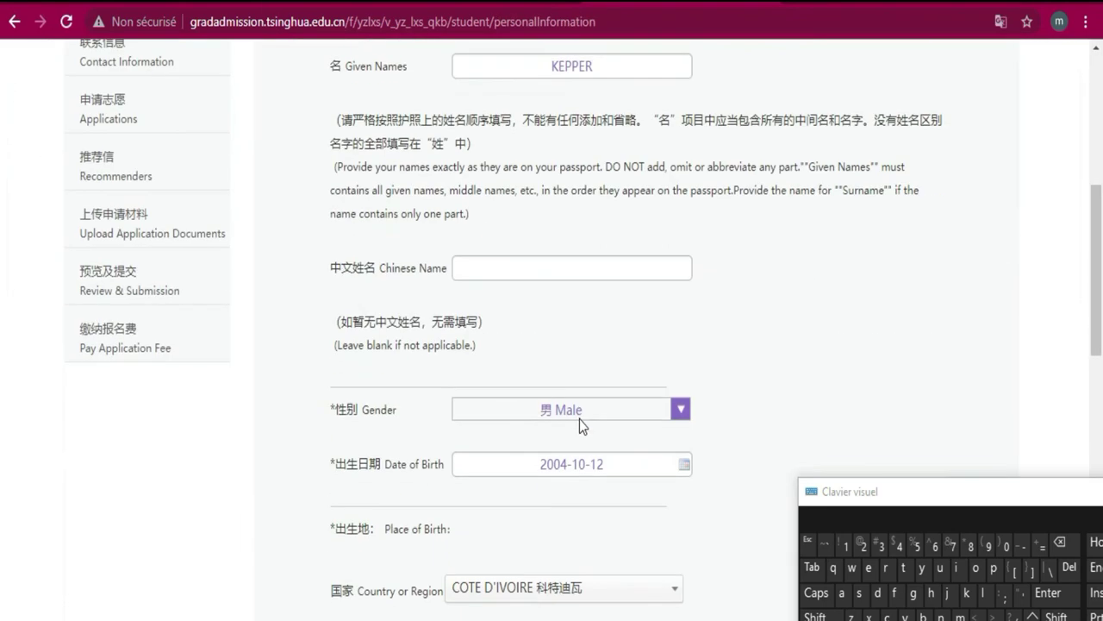
scroll(580, 419, "down", 2)
scroll(581, 413, "up", 12)
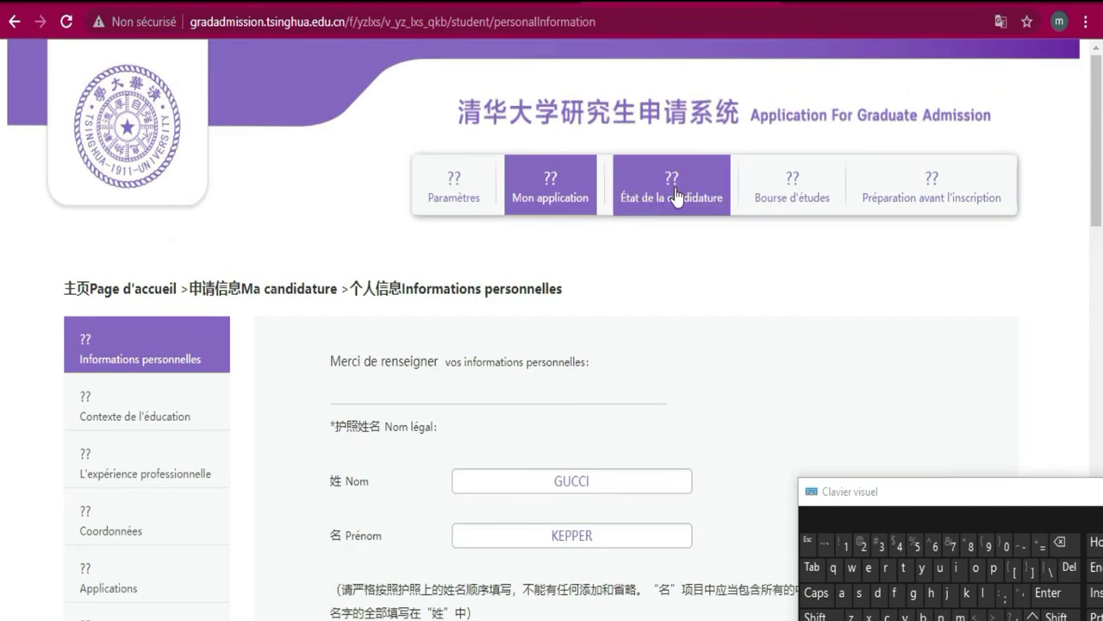
left_click(675, 197)
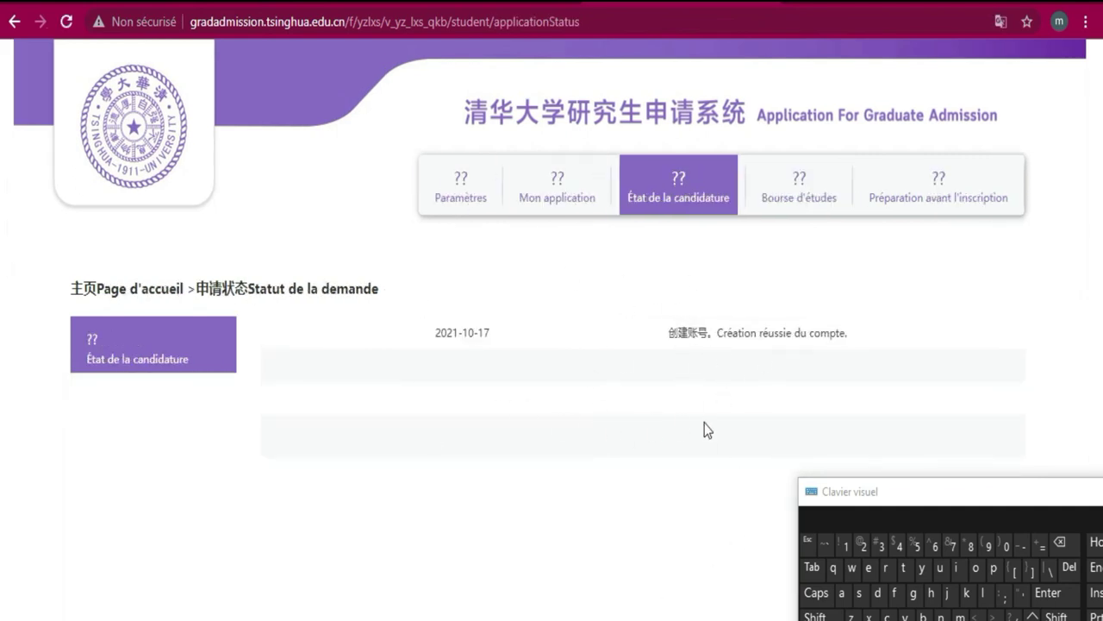
Step: Open the scholarship page and skim its questionnaire through to the save and submit options at the end
left_click(798, 191)
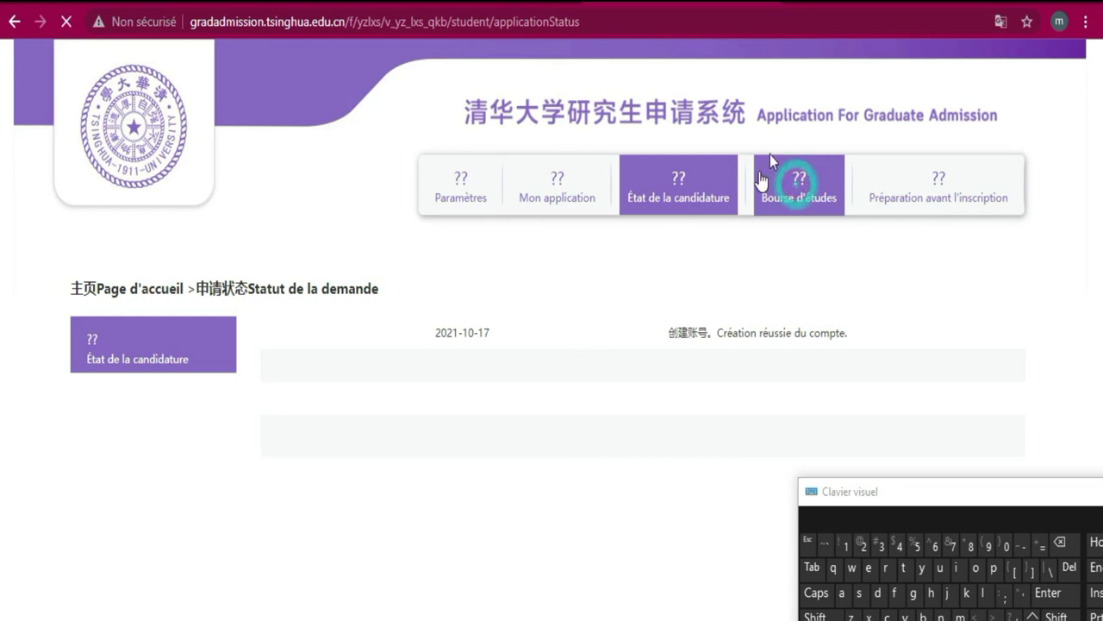
scroll(728, 280, "down", 5)
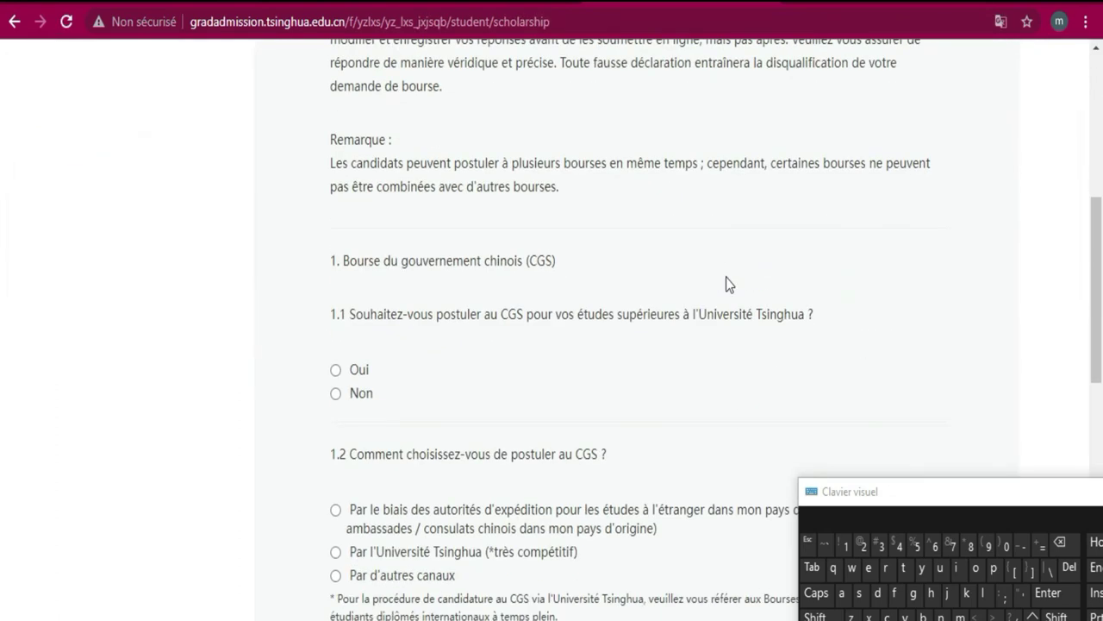
scroll(726, 282, "down", 4)
scroll(726, 283, "down", 5)
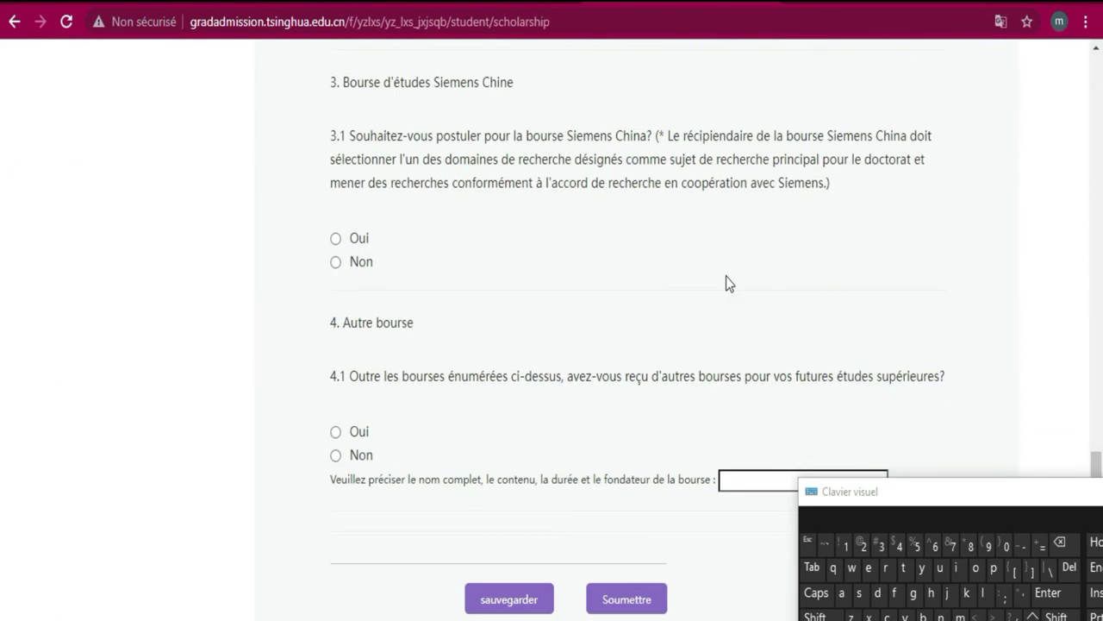
scroll(830, 256, "up", 15)
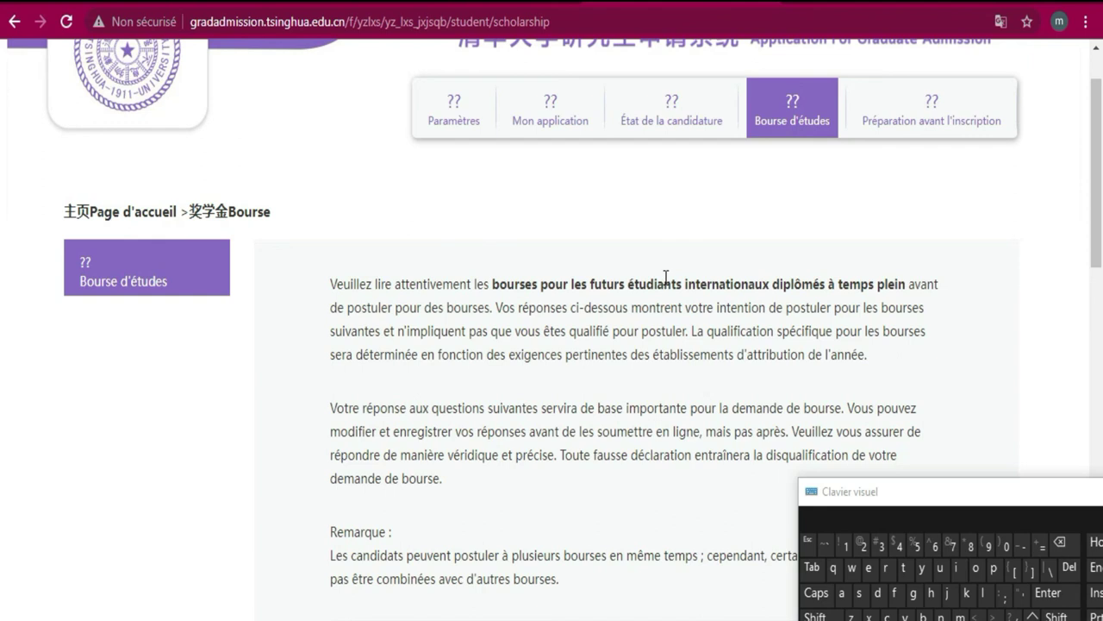
Step: Read the scholarship instructions and the Chinese Government Scholarship (CGS) and tuition scholarship questions
scroll(665, 279, "down", 6)
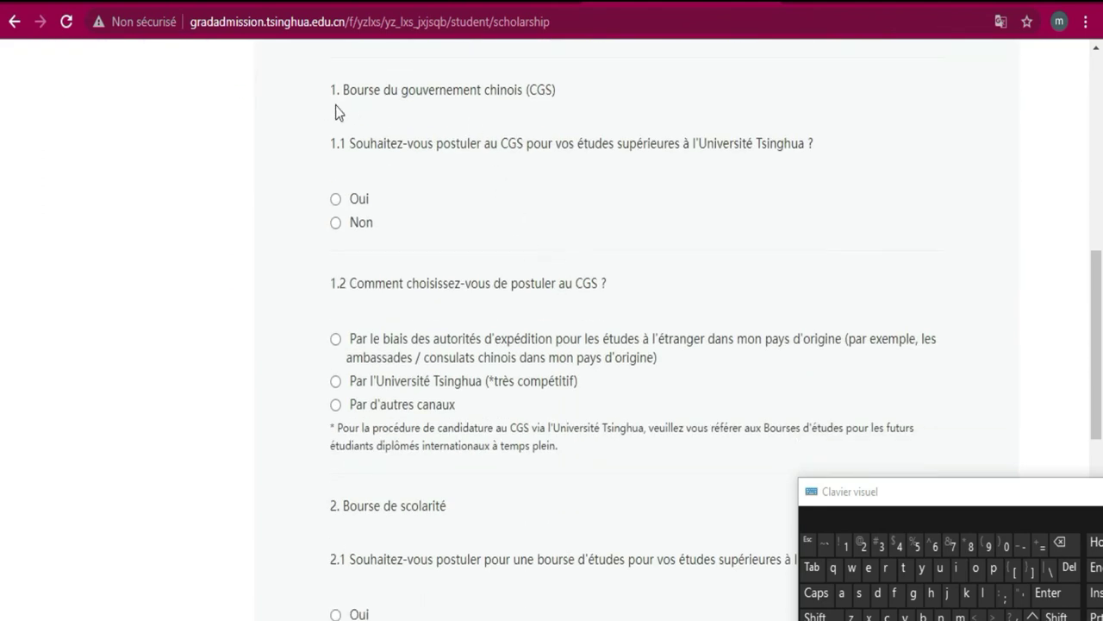
scroll(374, 184, "up", 5)
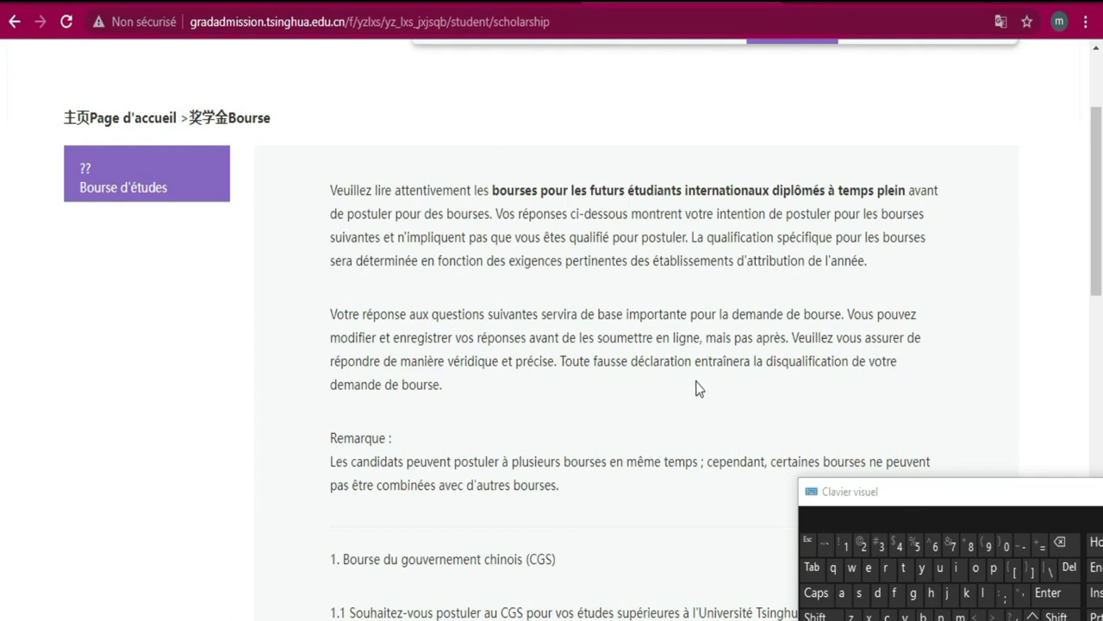
scroll(393, 362, "down", 2)
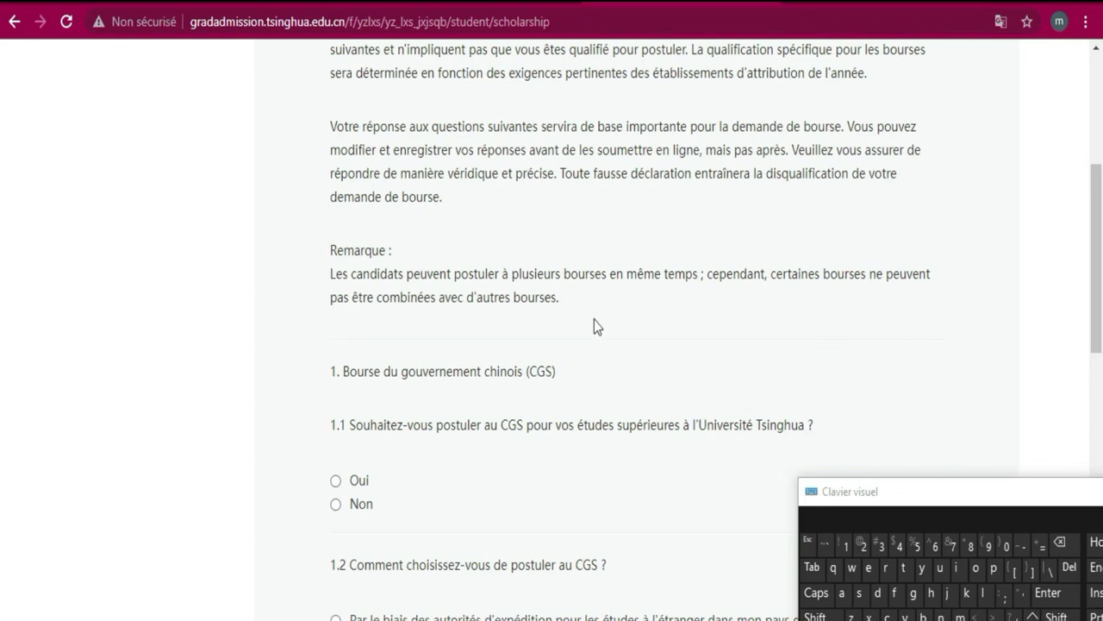
scroll(595, 322, "down", 3)
scroll(421, 230, "up", 2)
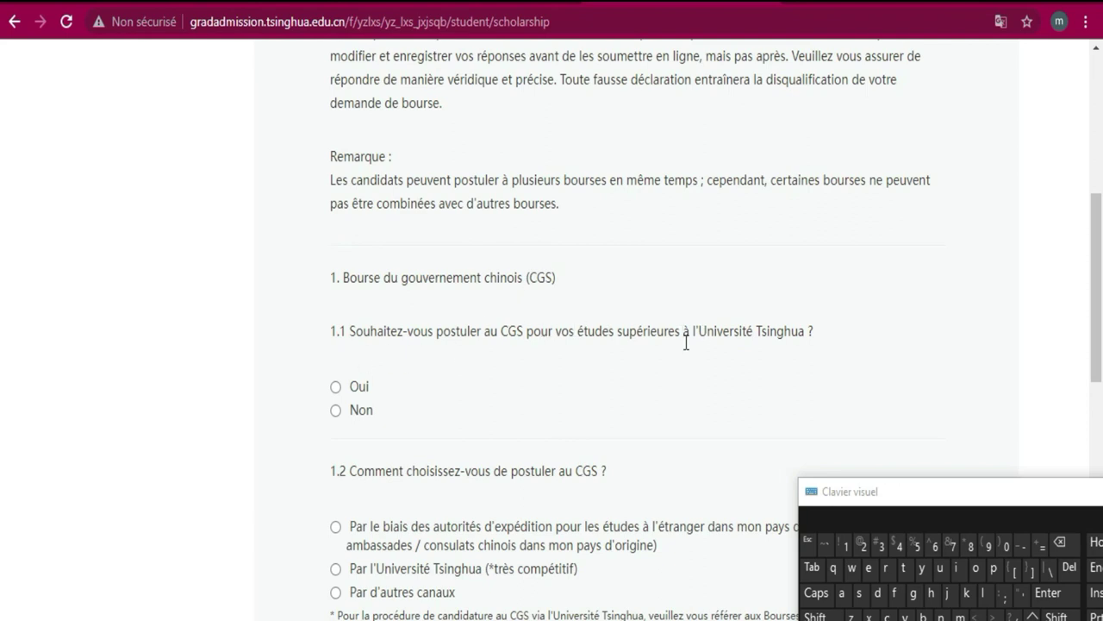
scroll(426, 350, "down", 1)
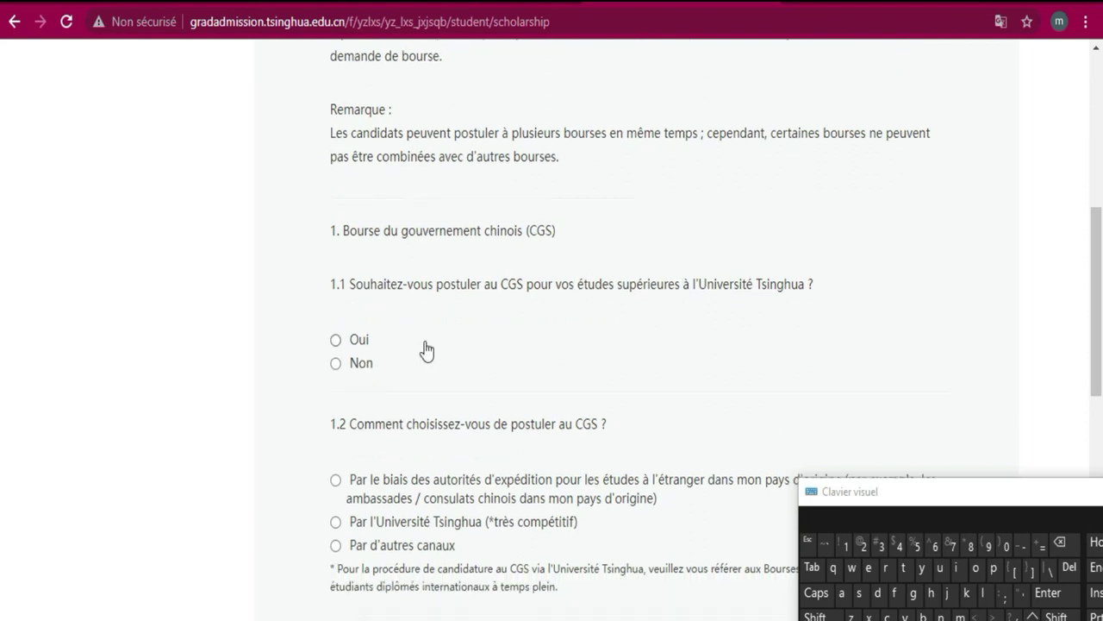
scroll(426, 350, "down", 3)
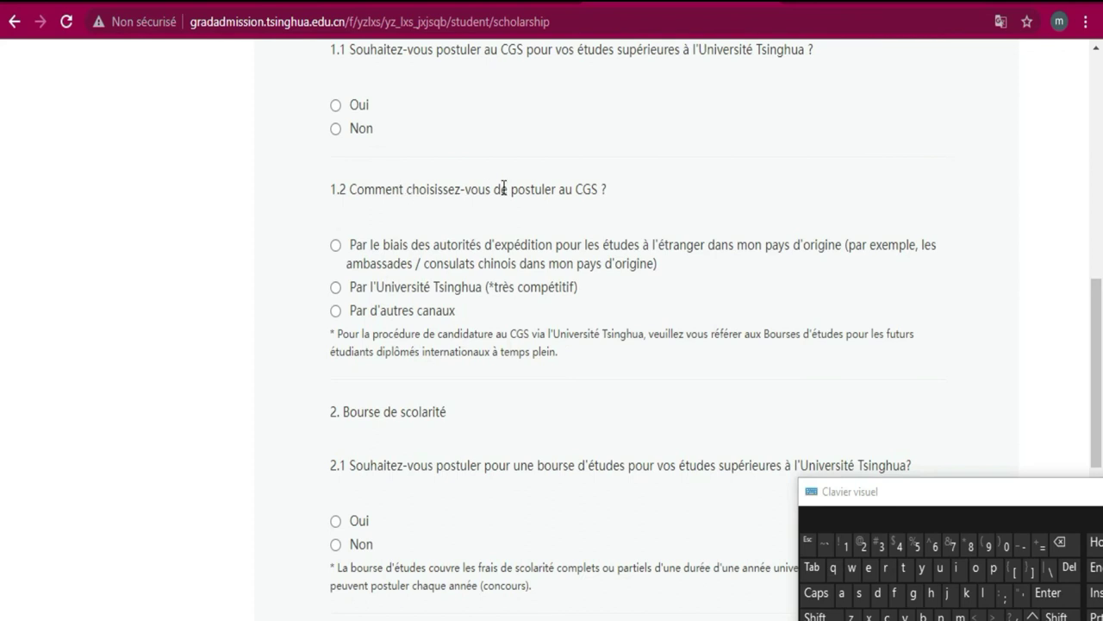
scroll(509, 188, "down", 3)
scroll(483, 189, "up", 3)
scroll(470, 200, "up", 3)
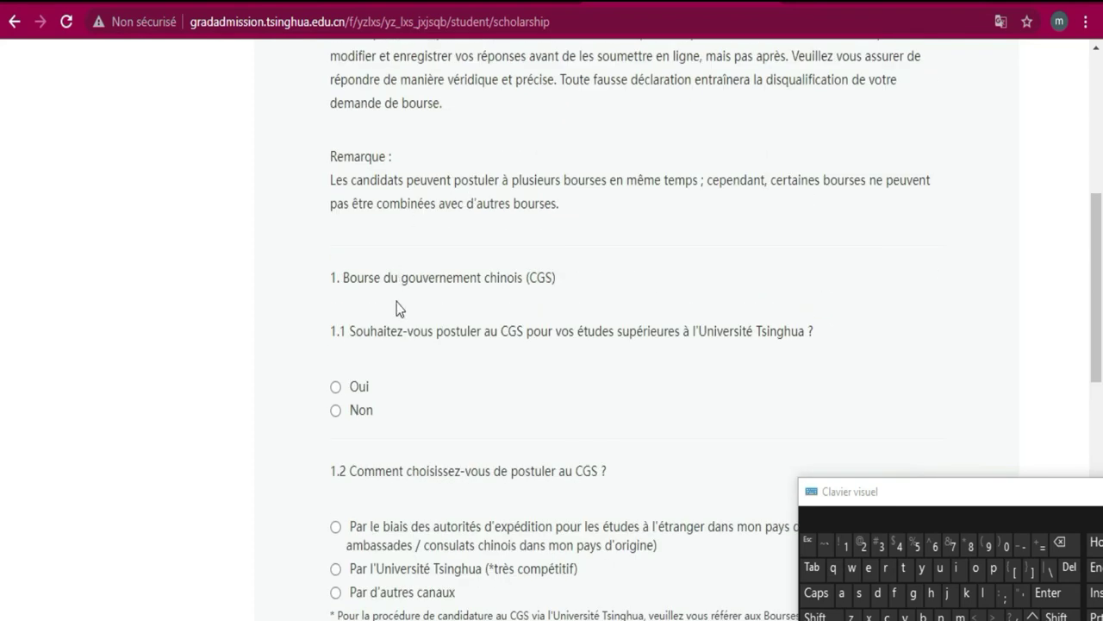
Step: Answer Oui to applying for the CGS scholarship and choose Par d'autres canaux as the application route
left_click(336, 387)
scroll(498, 395, "down", 1)
scroll(499, 392, "down", 3)
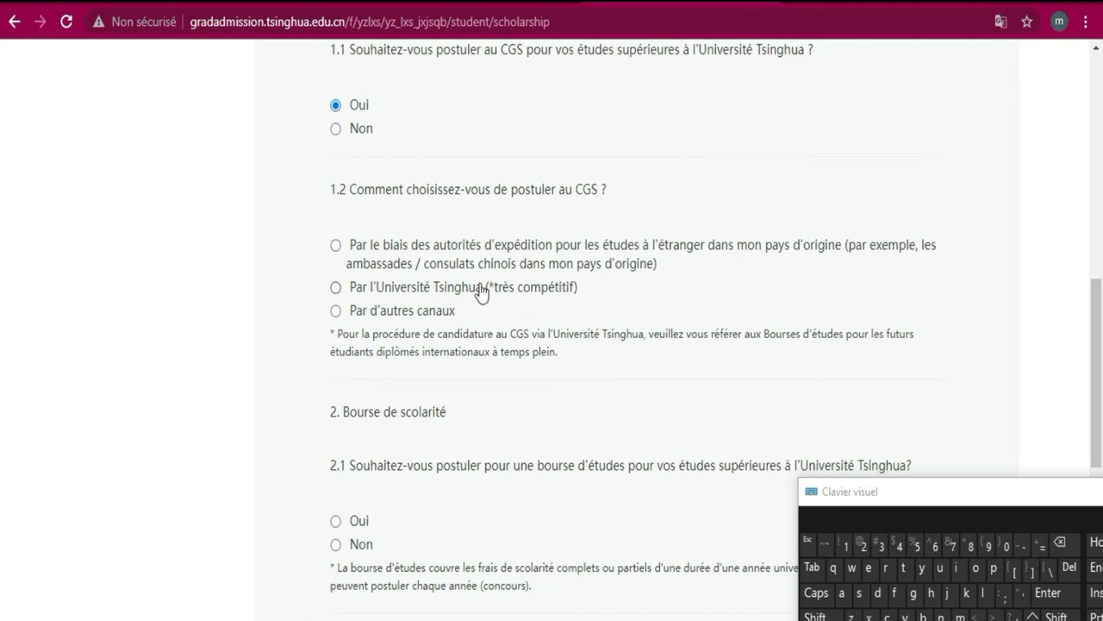
left_click(335, 310)
Step: Review the tuition scholarship and Siemens China scholarship questions
scroll(394, 316, "down", 2)
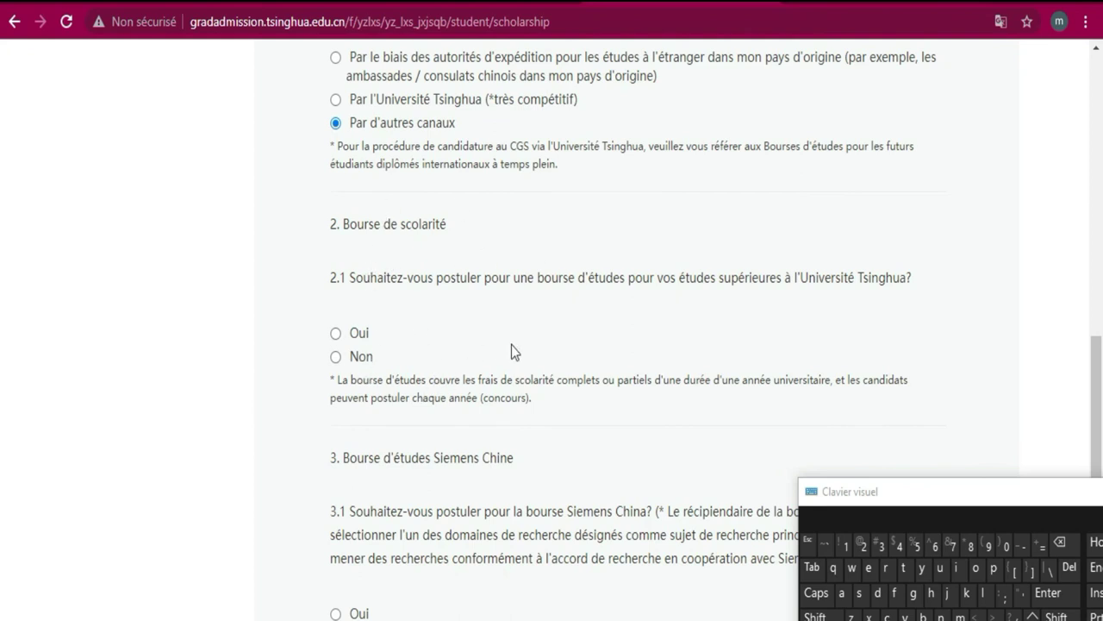
scroll(500, 342, "down", 2)
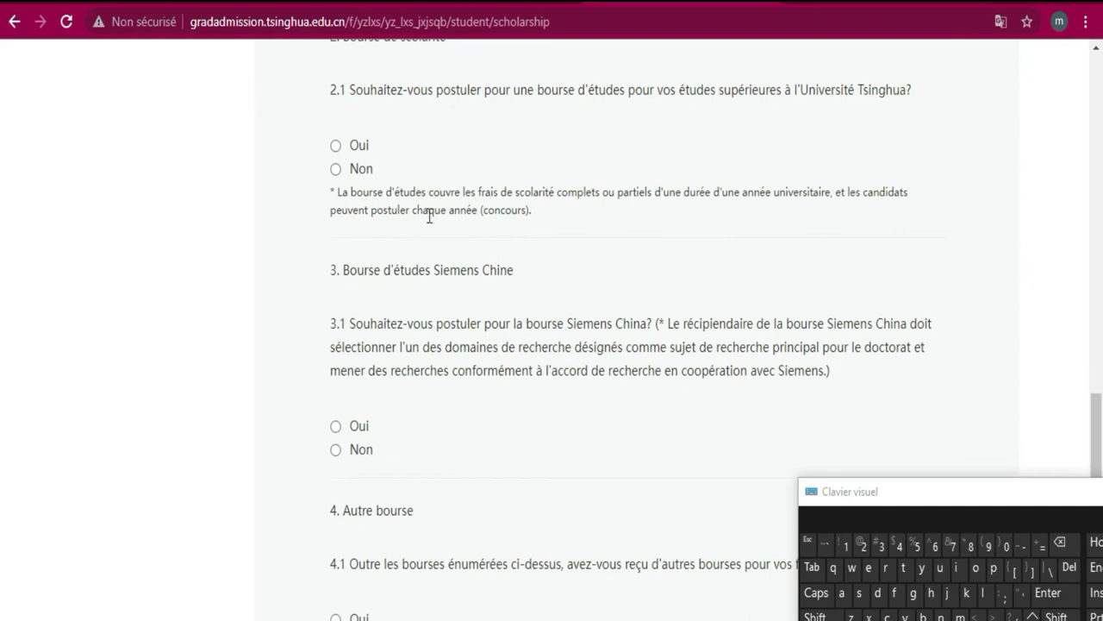
scroll(520, 192, "up", 1)
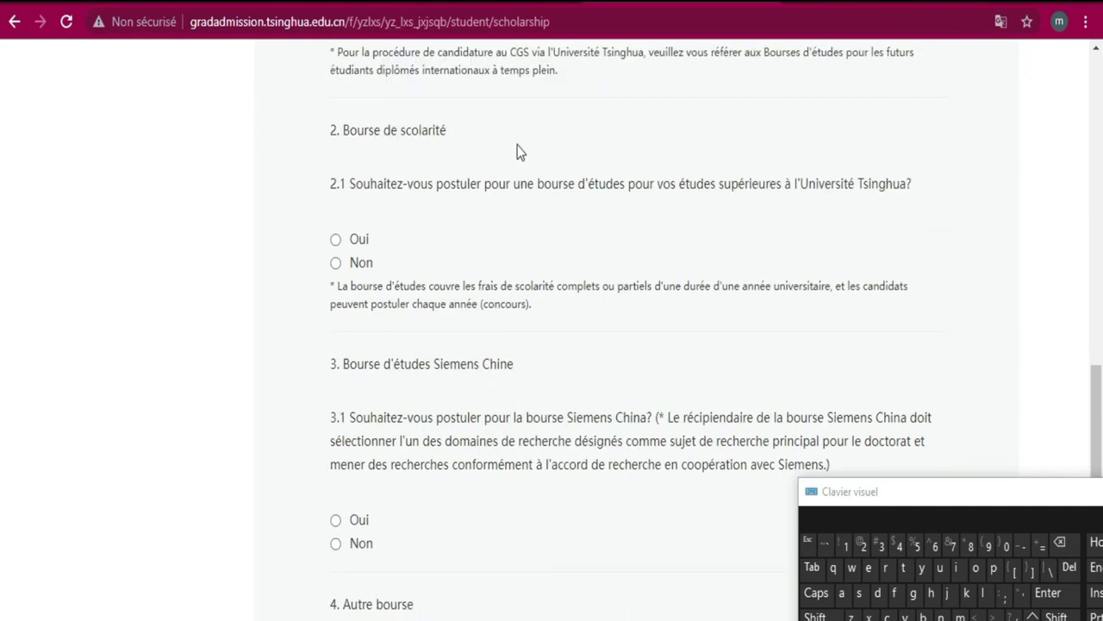